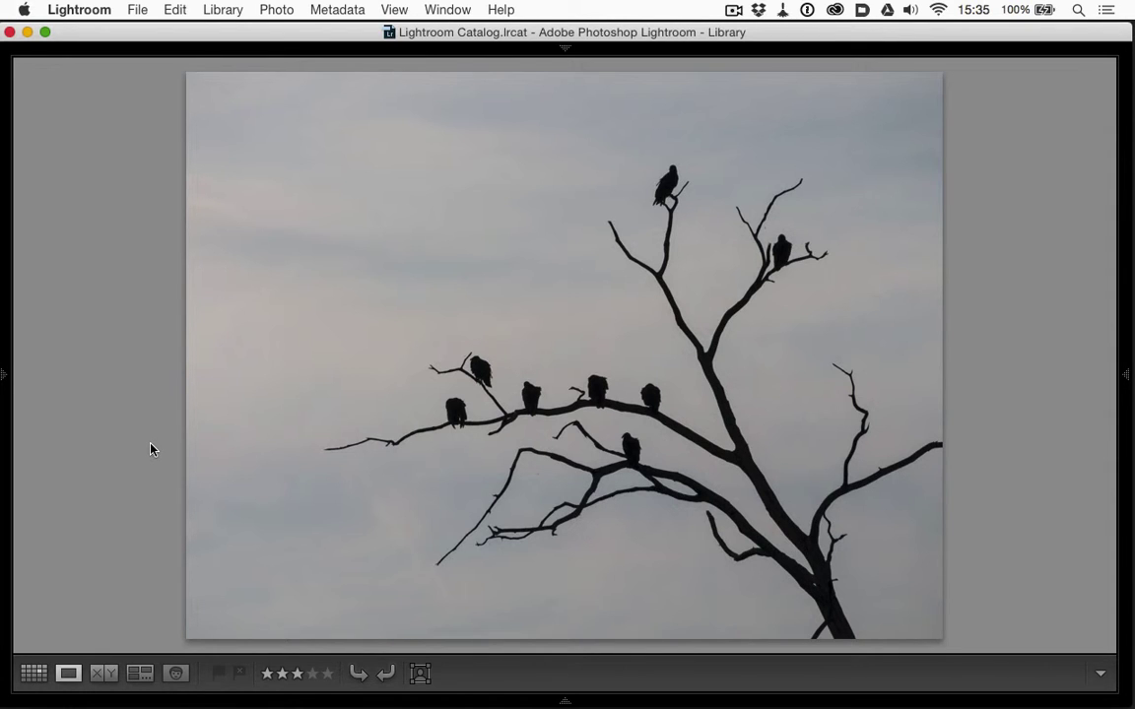
# Step: Compare the grey-sky bird tree photo, the orange sun photo and the finished composite at full view
pyautogui.press('Right')
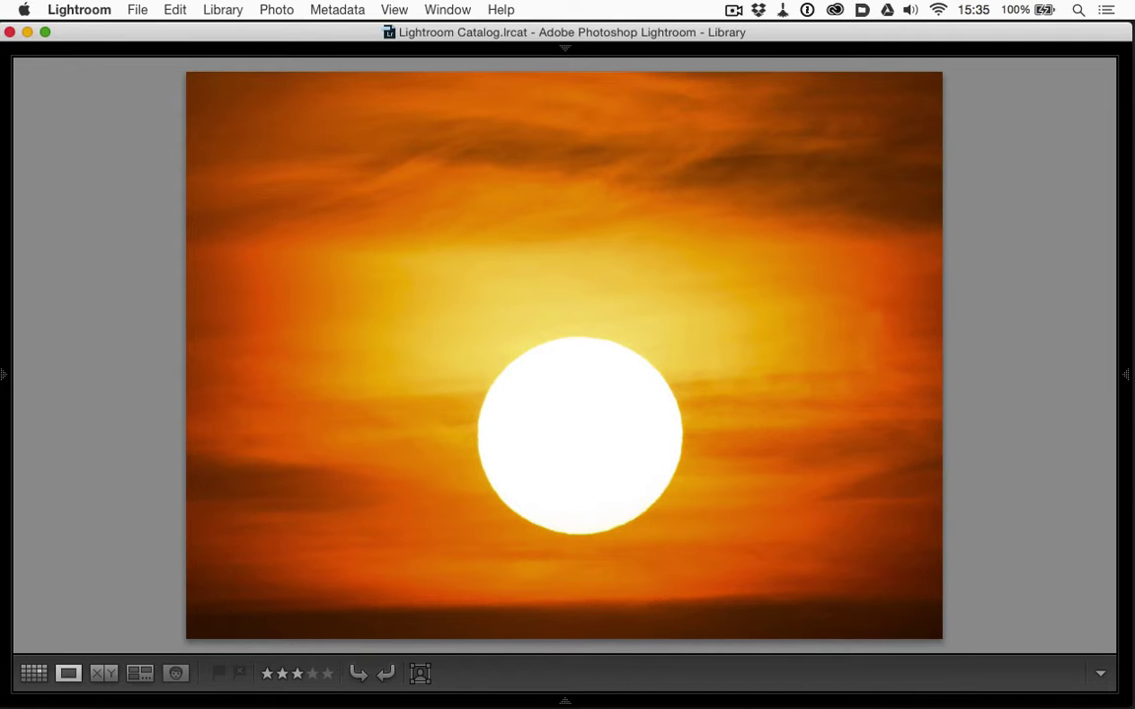
pyautogui.press('Right')
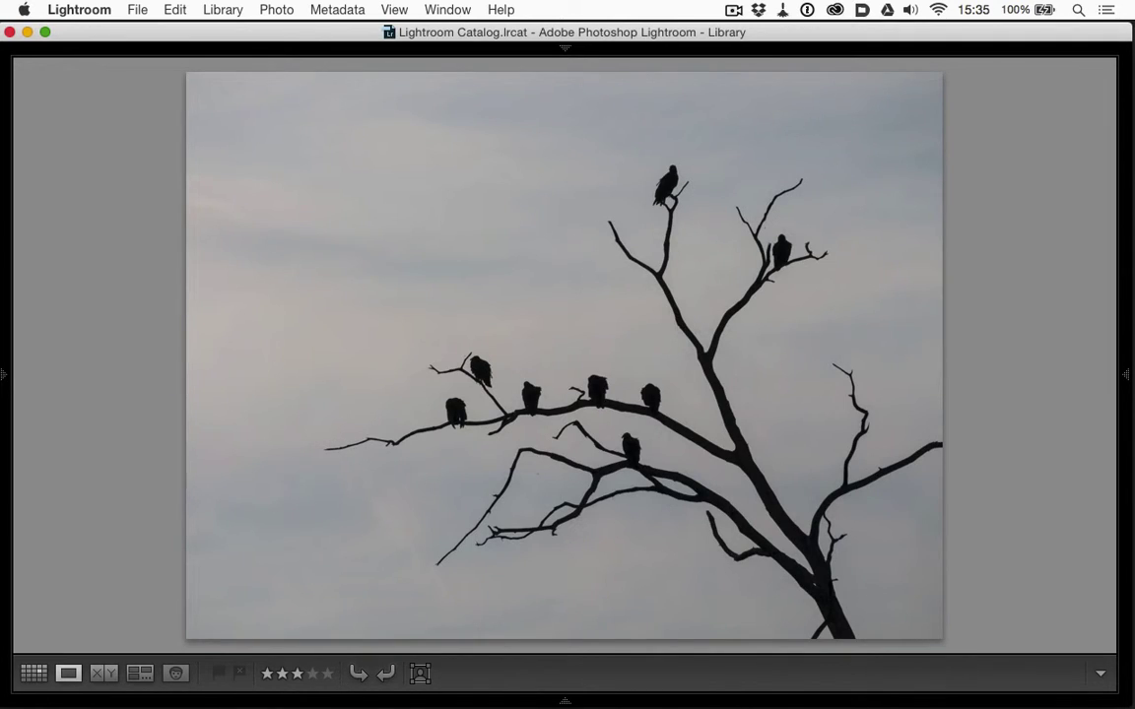
pyautogui.press('Left')
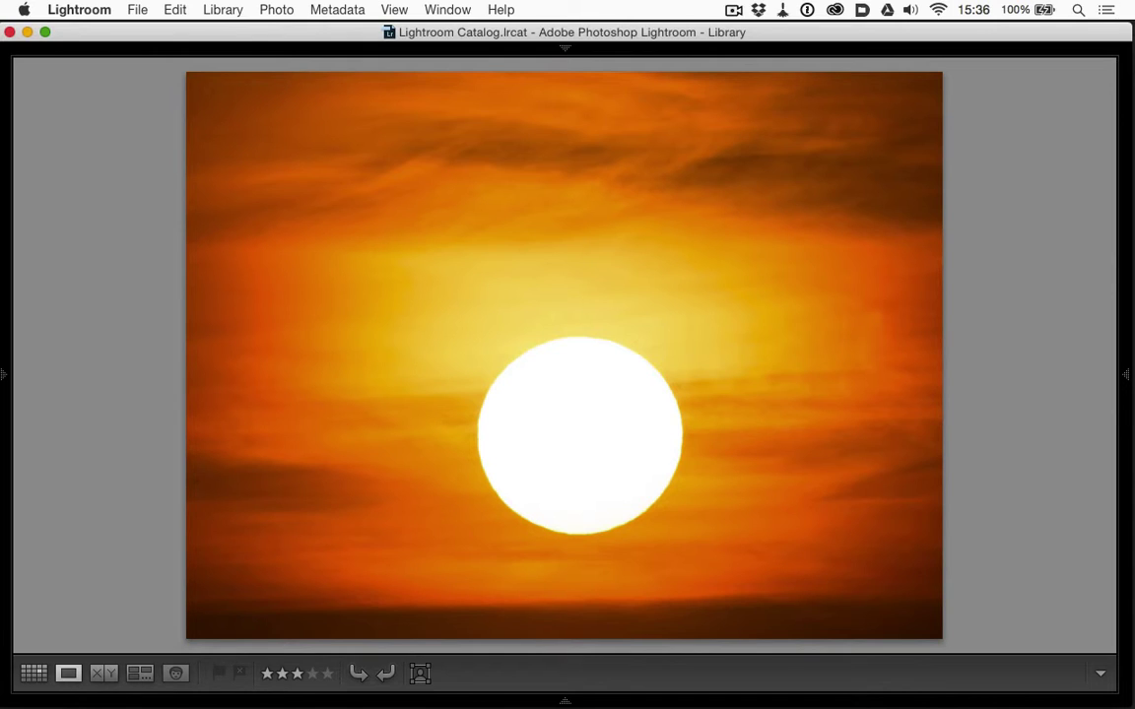
pyautogui.press('Right')
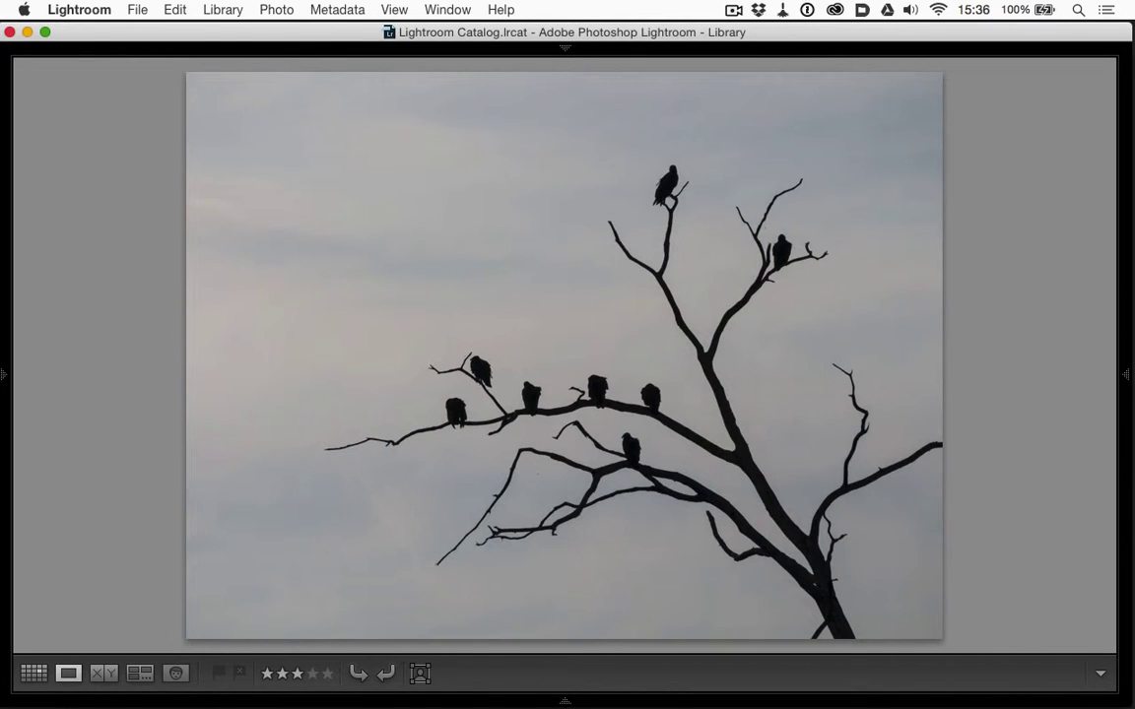
pyautogui.press('Left')
pyautogui.press('Right')
pyautogui.press('Left')
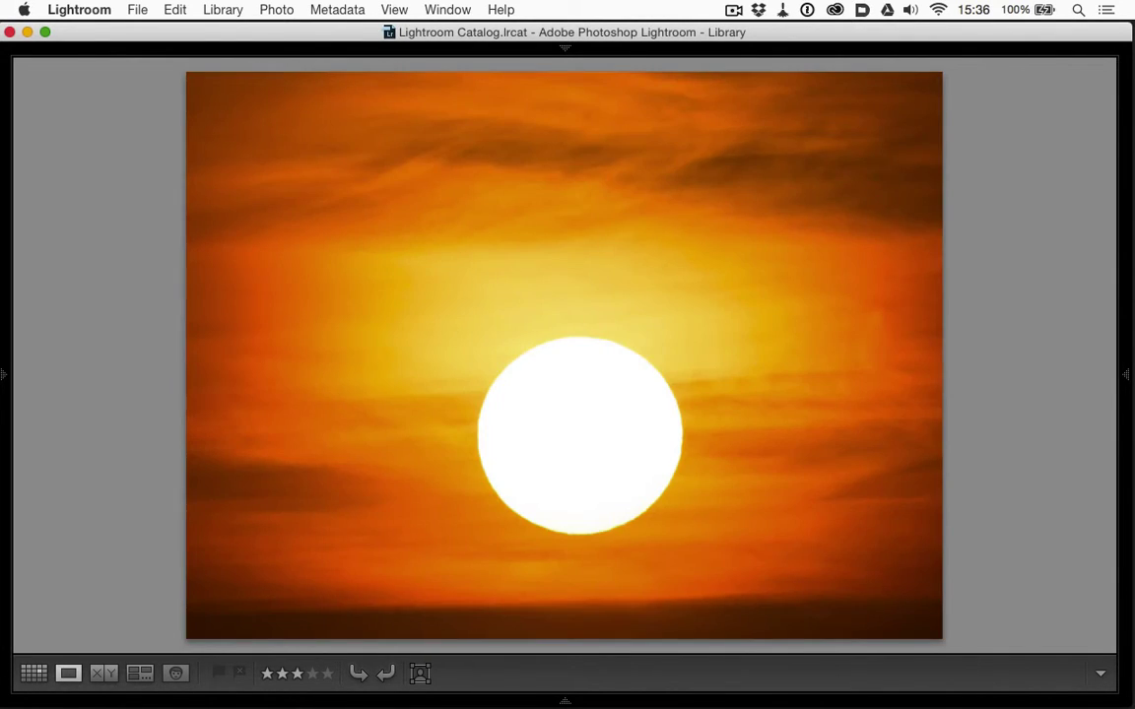
pyautogui.press('Right')
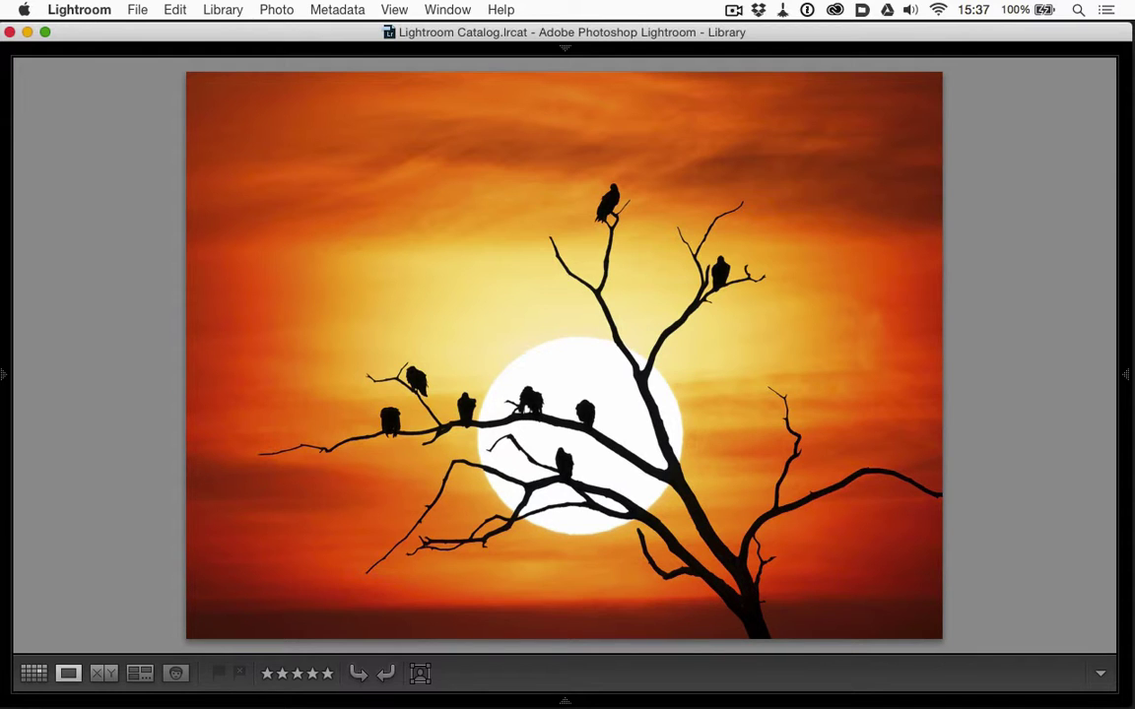
pyautogui.press('Right')
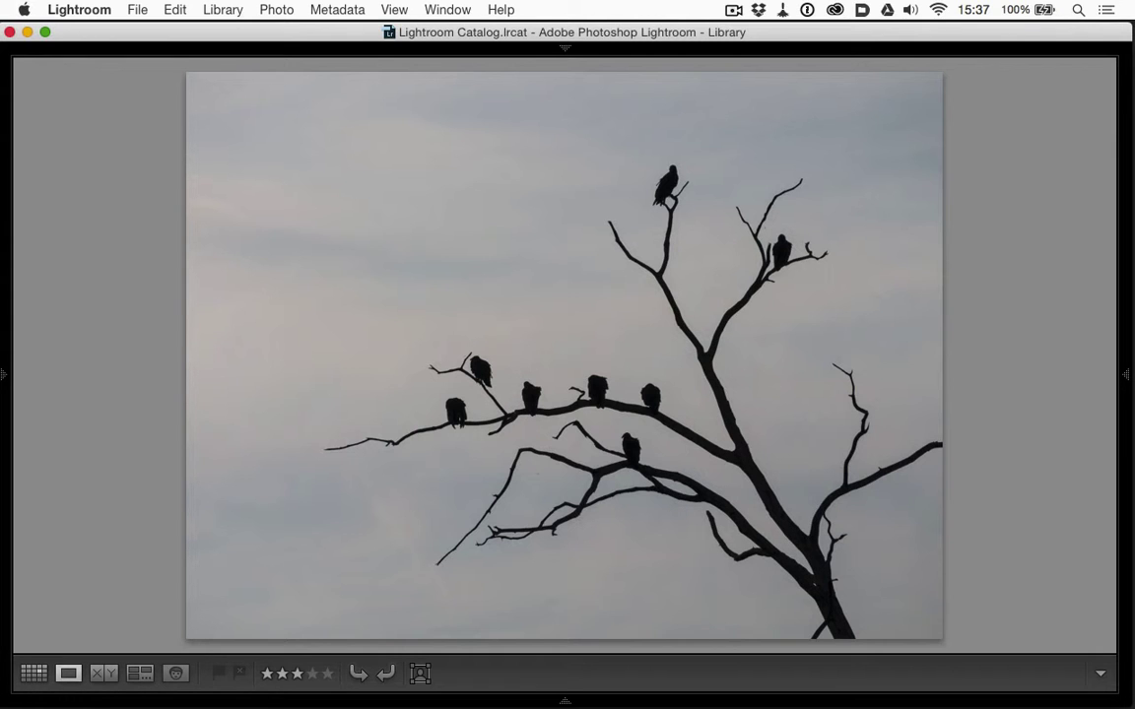
# Step: Set the bird tree photo's white balance to Shade and adjust its tint for a pinker sky
pyautogui.scroll(5, 955, 395)
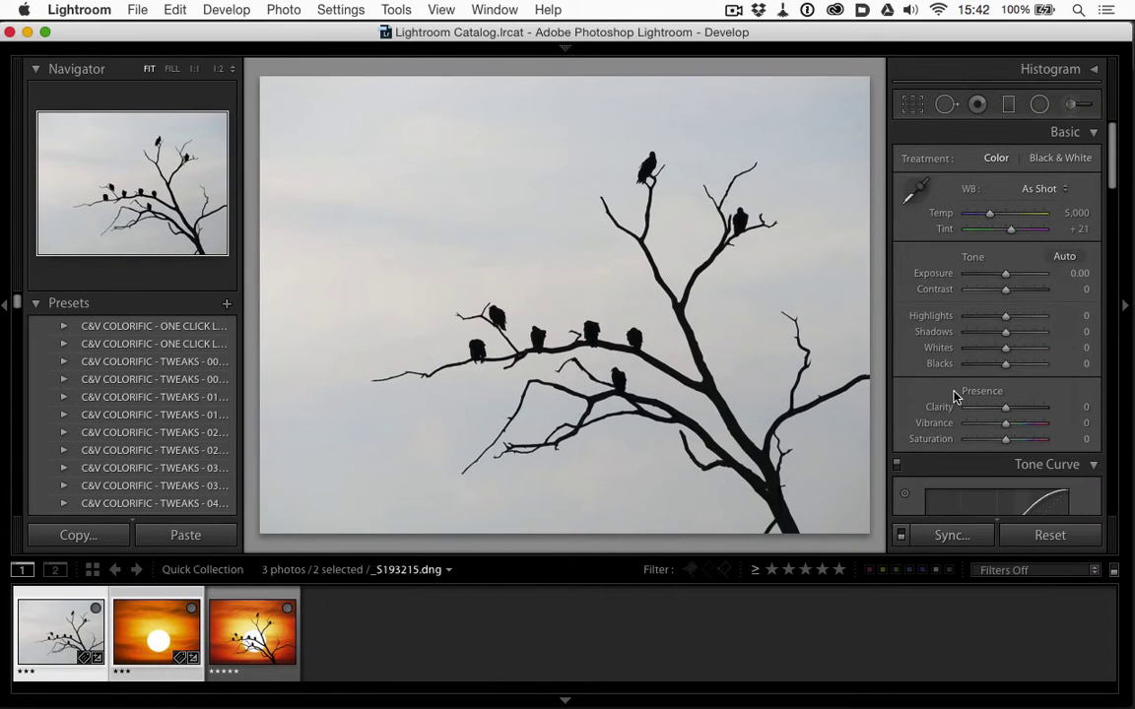
pyautogui.click(1040, 190)
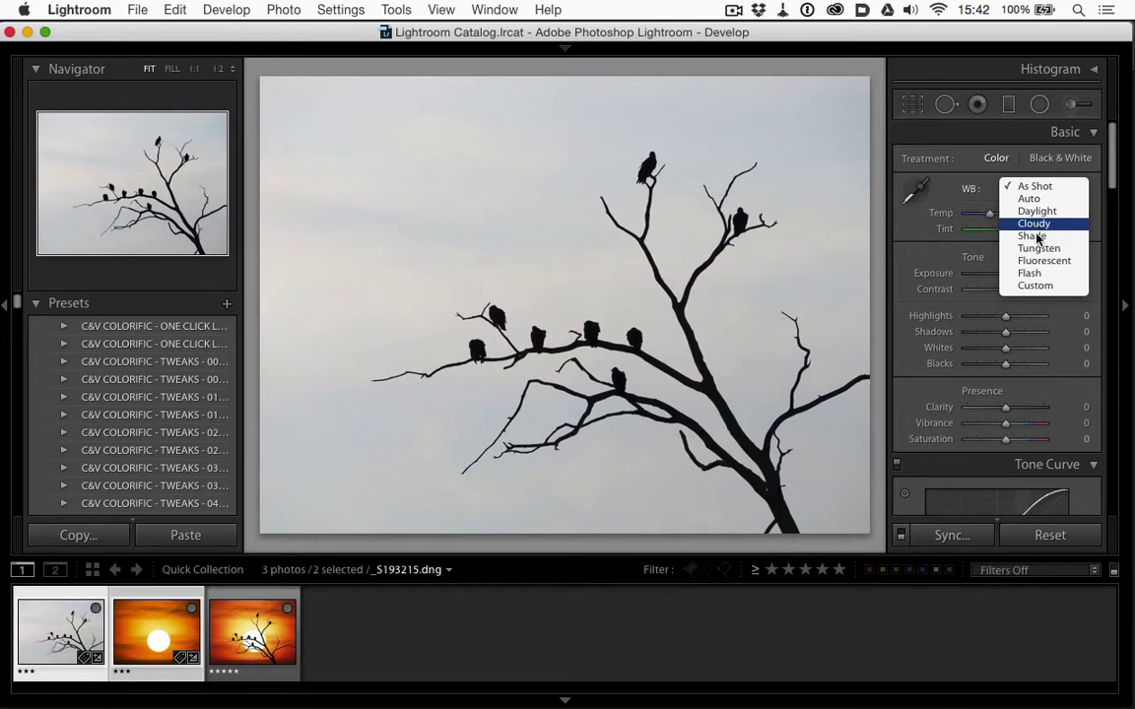
pyautogui.click(1032, 237)
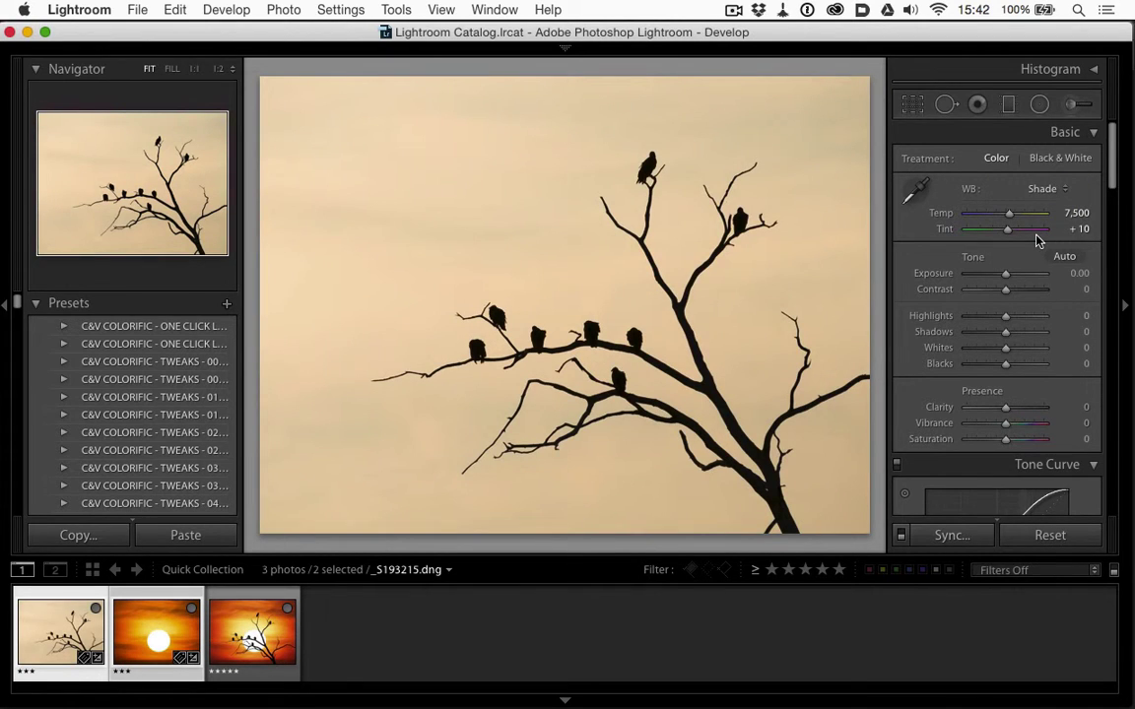
pyautogui.moveTo(1008, 229); pyautogui.dragTo(1006, 218)
# Step: Set HSL saturation to Red +17, Orange +27 and Yellow +23, and luminance to Red +13, Orange +7 and Yellow +8
pyautogui.scroll(-5, 944, 422)
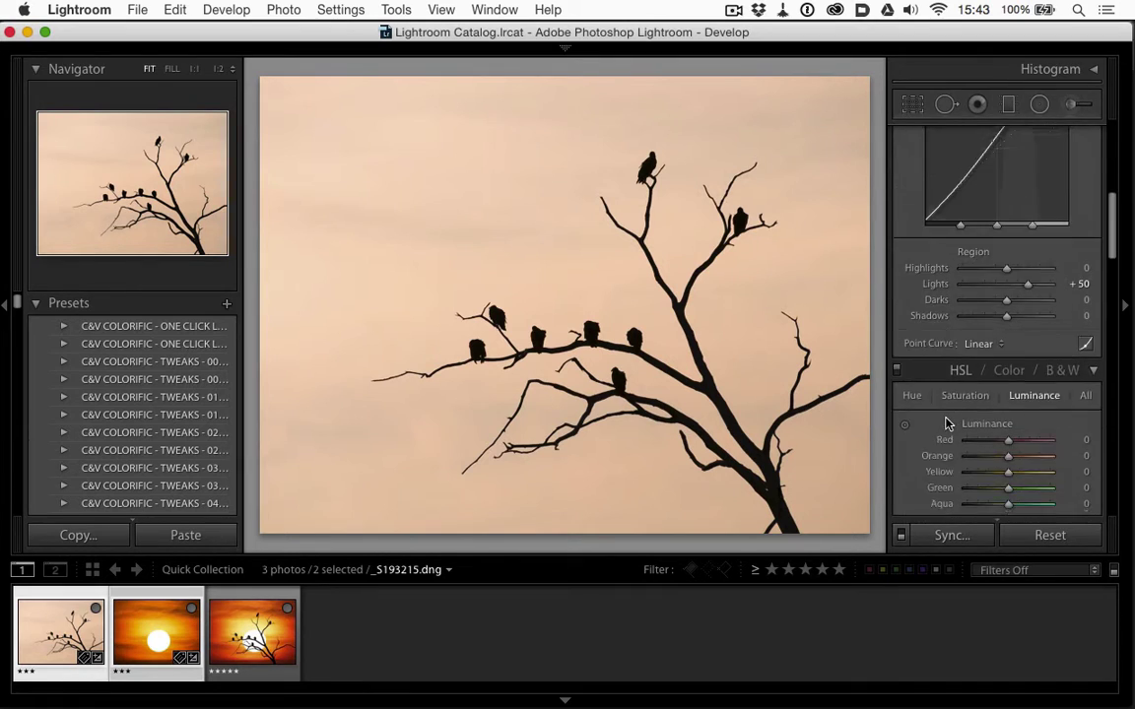
pyautogui.scroll(-2, 947, 394)
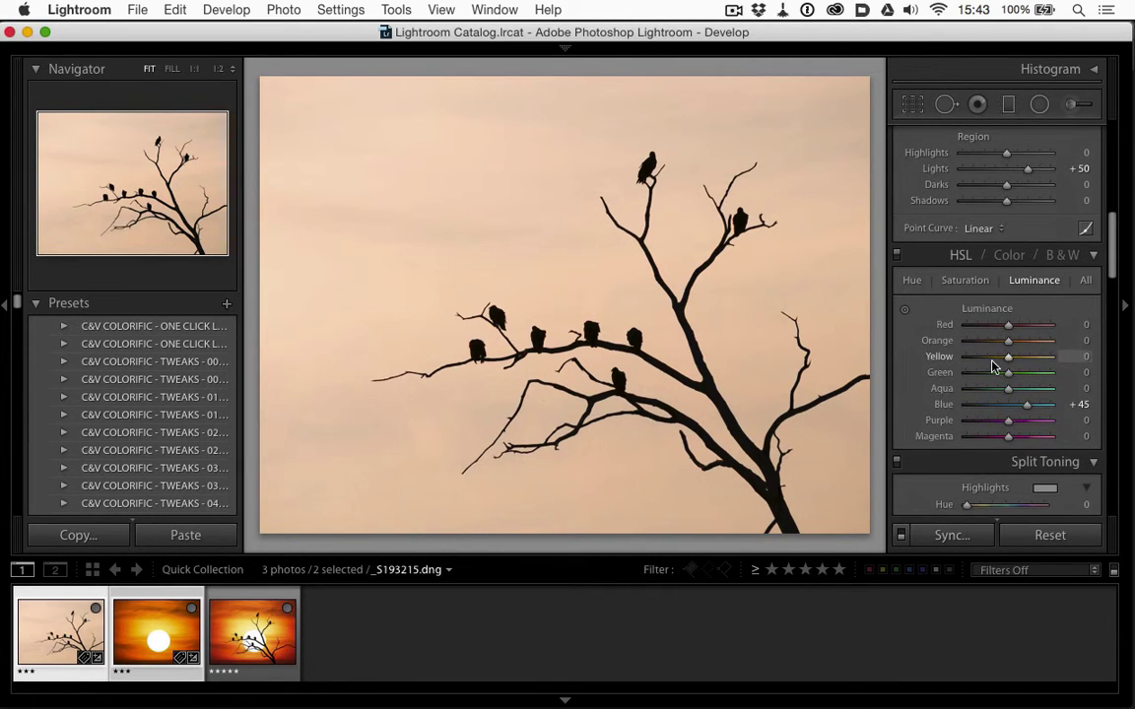
pyautogui.click(1005, 352)
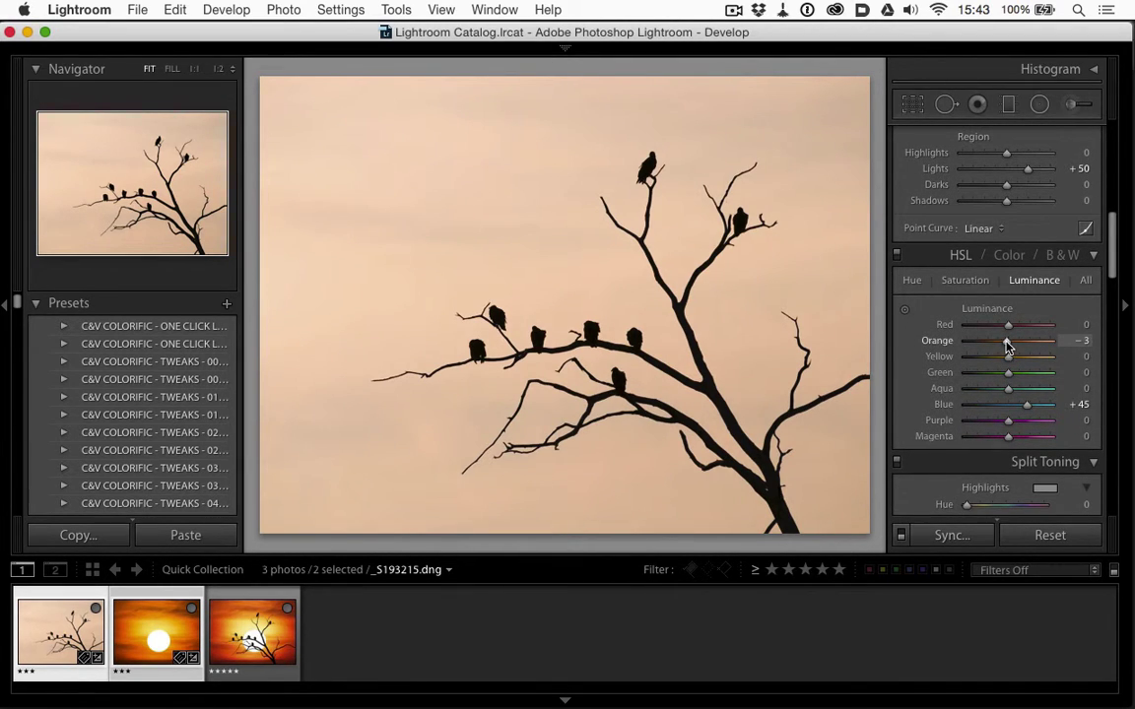
pyautogui.click(960, 282)
pyautogui.moveTo(1009, 345)
pyautogui.mouseDown()
pyautogui.moveTo(1020, 341)
pyautogui.moveTo(1018, 359)
pyautogui.moveTo(1018, 331)
pyautogui.mouseUp()
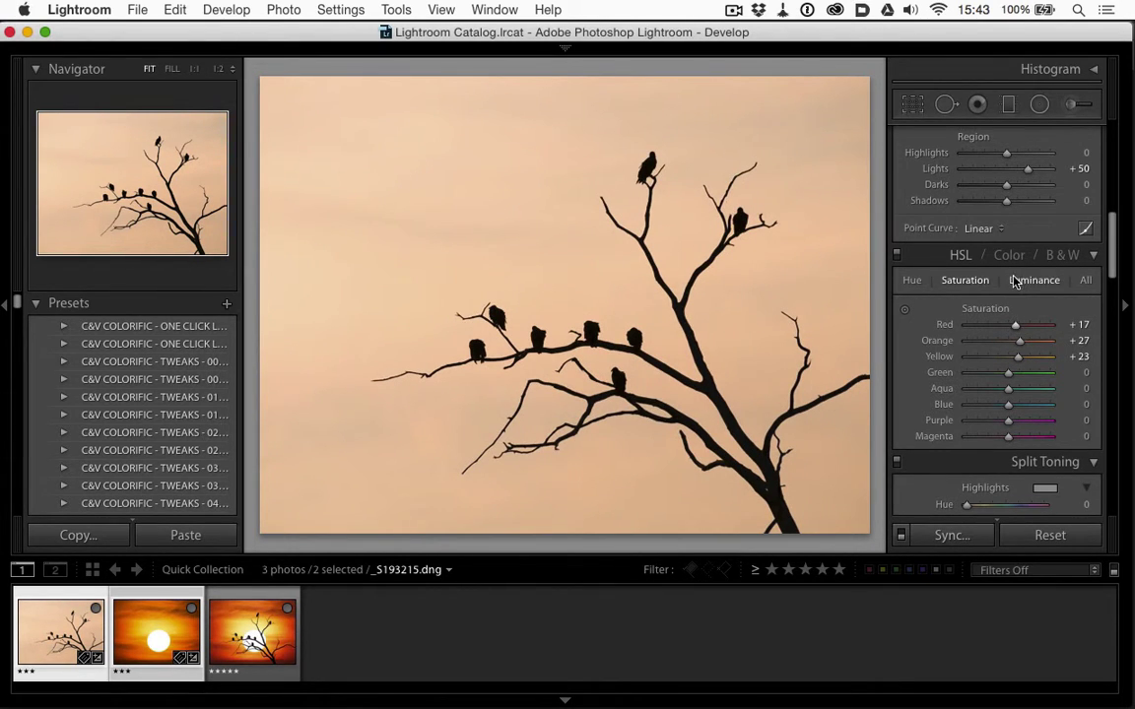
pyautogui.click(1034, 280)
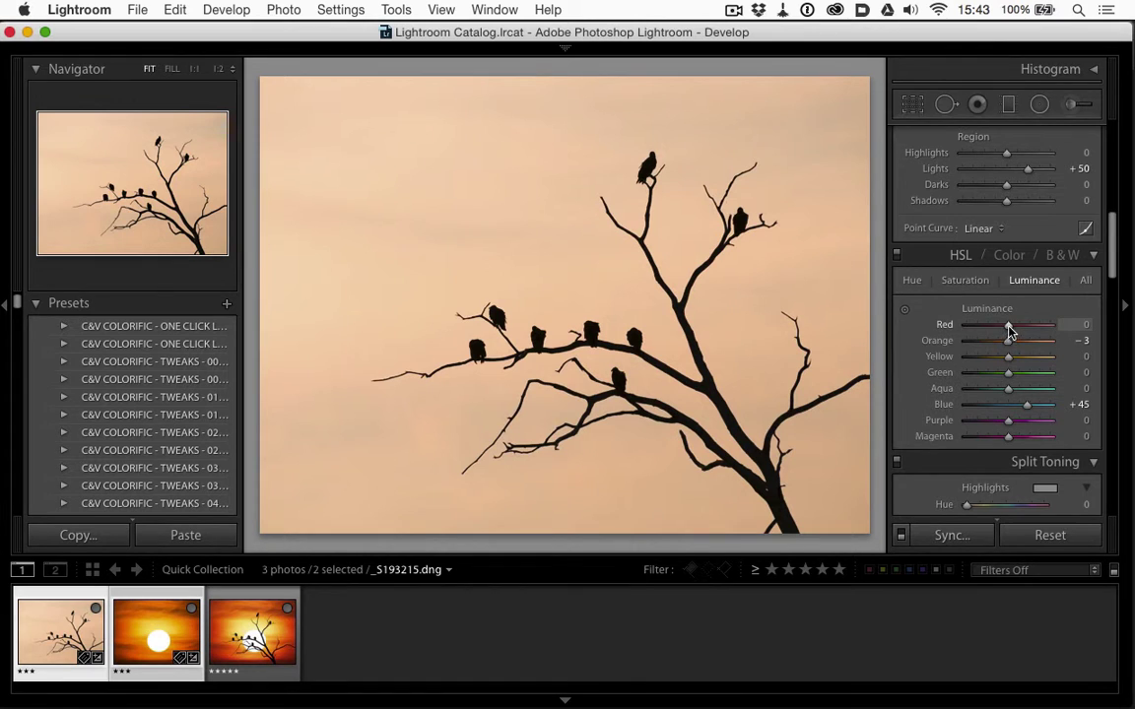
pyautogui.moveTo(1007, 330); pyautogui.dragTo(1012, 365)
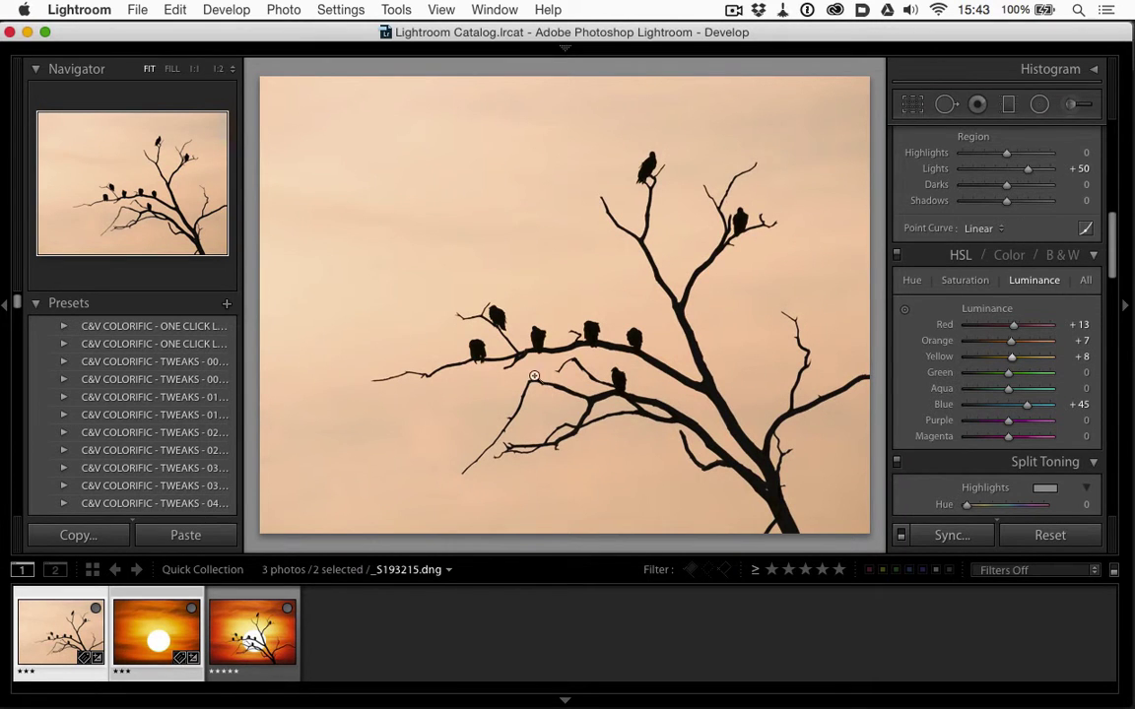
# Step: Inspect the birds, branches and surrounding sky at 1:1 for edge quality and spots
pyautogui.click(552, 339)
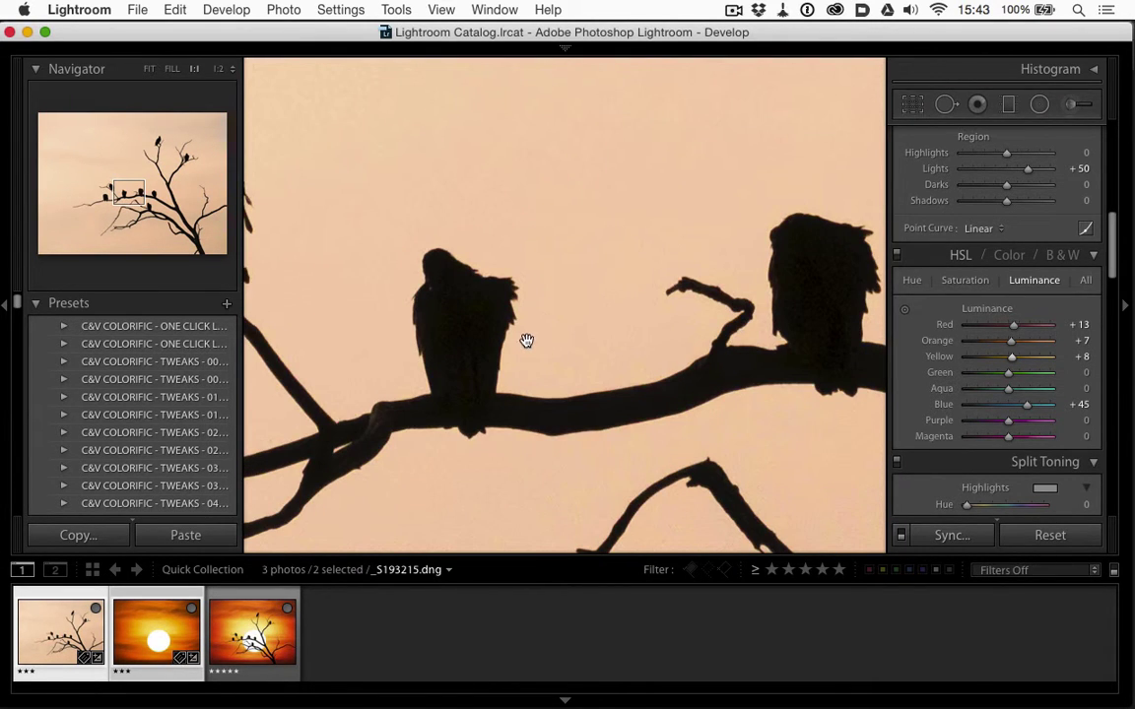
pyautogui.scroll(-5, 514, 336)
pyautogui.hscroll(4, 513, 336)
pyautogui.scroll(-5, 514, 336)
pyautogui.hscroll(2, 513, 335)
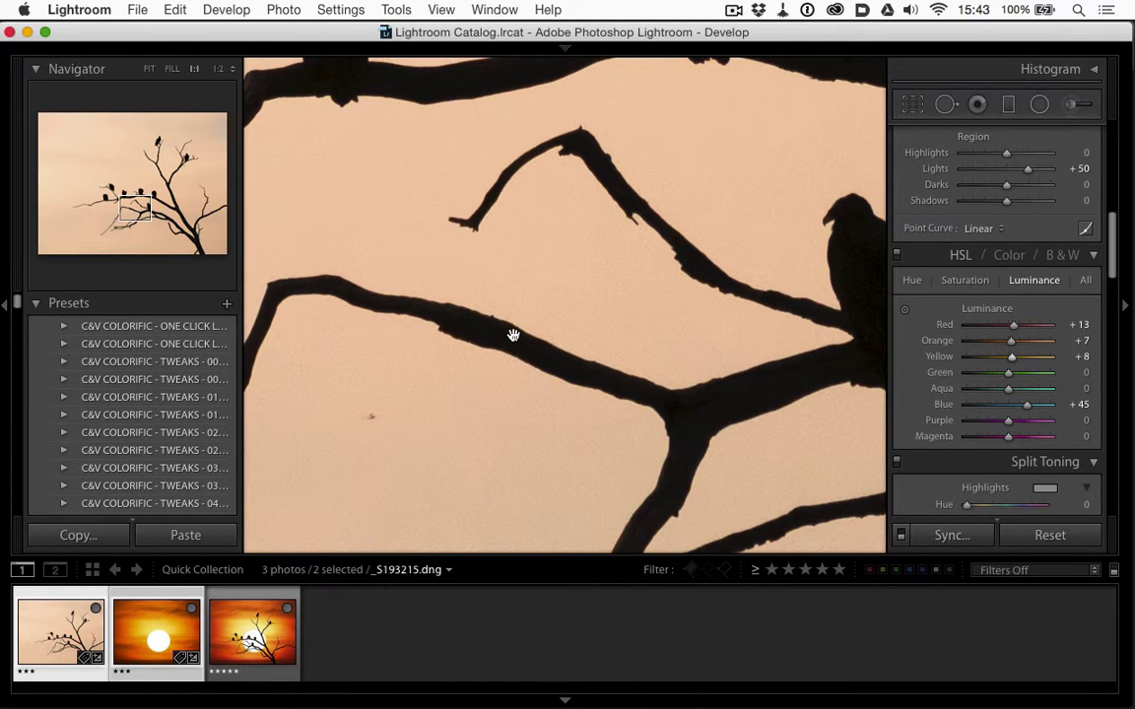
pyautogui.scroll(-5, 513, 335)
pyautogui.hscroll(2, 513, 336)
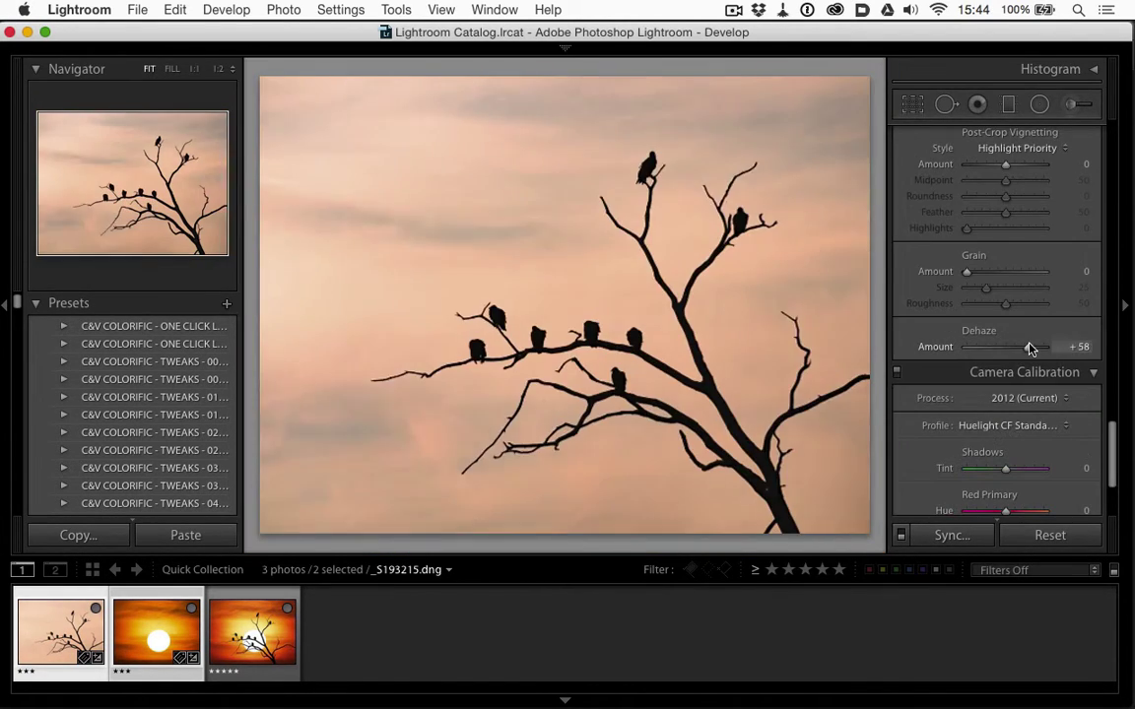
# Step: Set Dehaze to -12 on the bird tree photo while checking at 1:1, and compare with the unedited version
pyautogui.moveTo(1029, 349); pyautogui.dragTo(1003, 349)
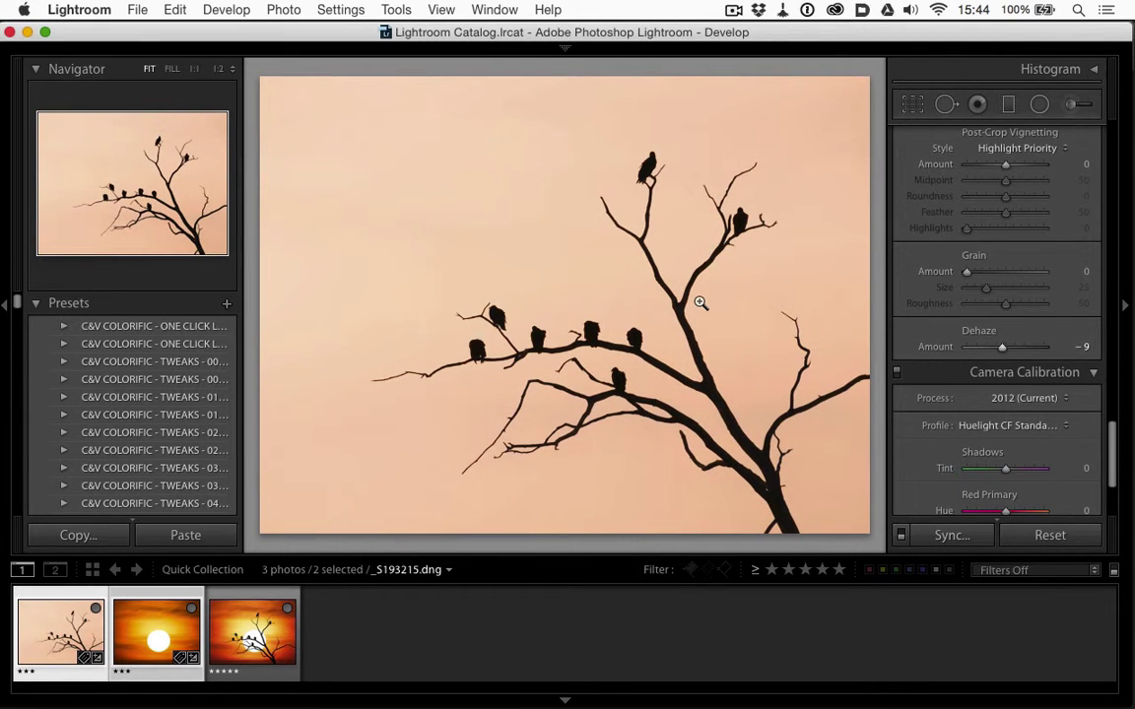
pyautogui.click(576, 331)
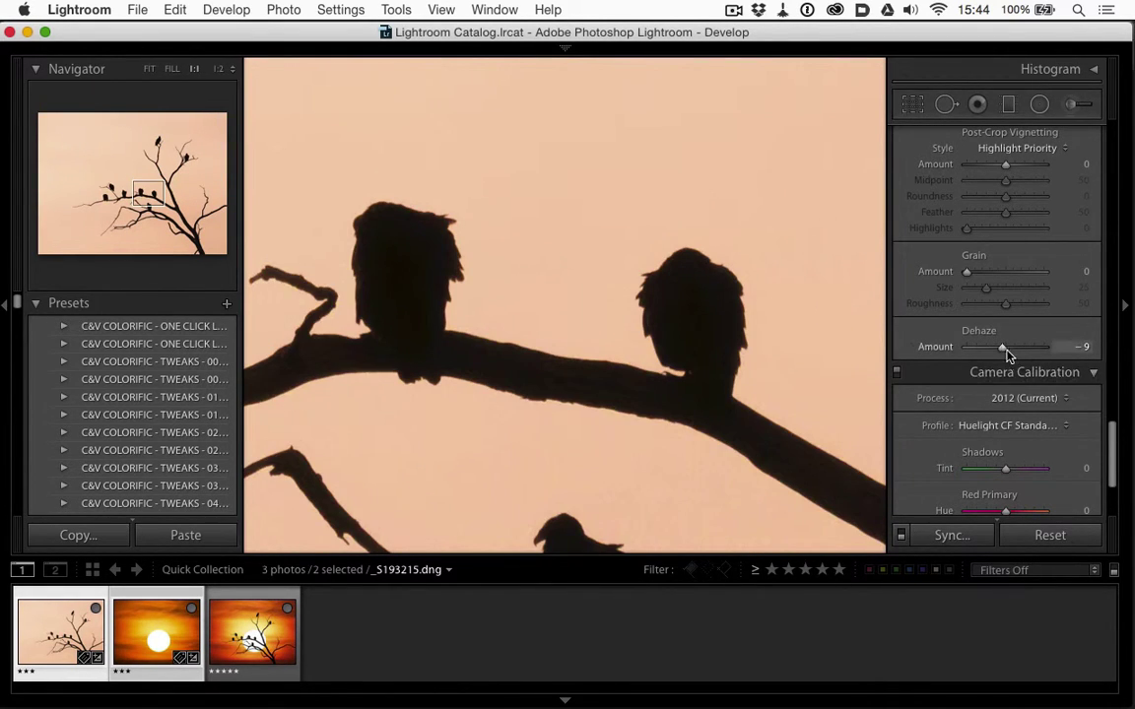
pyautogui.moveTo(1002, 349)
pyautogui.mouseDown()
pyautogui.moveTo(985, 349)
pyautogui.moveTo(1019, 345)
pyautogui.moveTo(993, 329)
pyautogui.moveTo(1008, 340)
pyautogui.mouseUp()
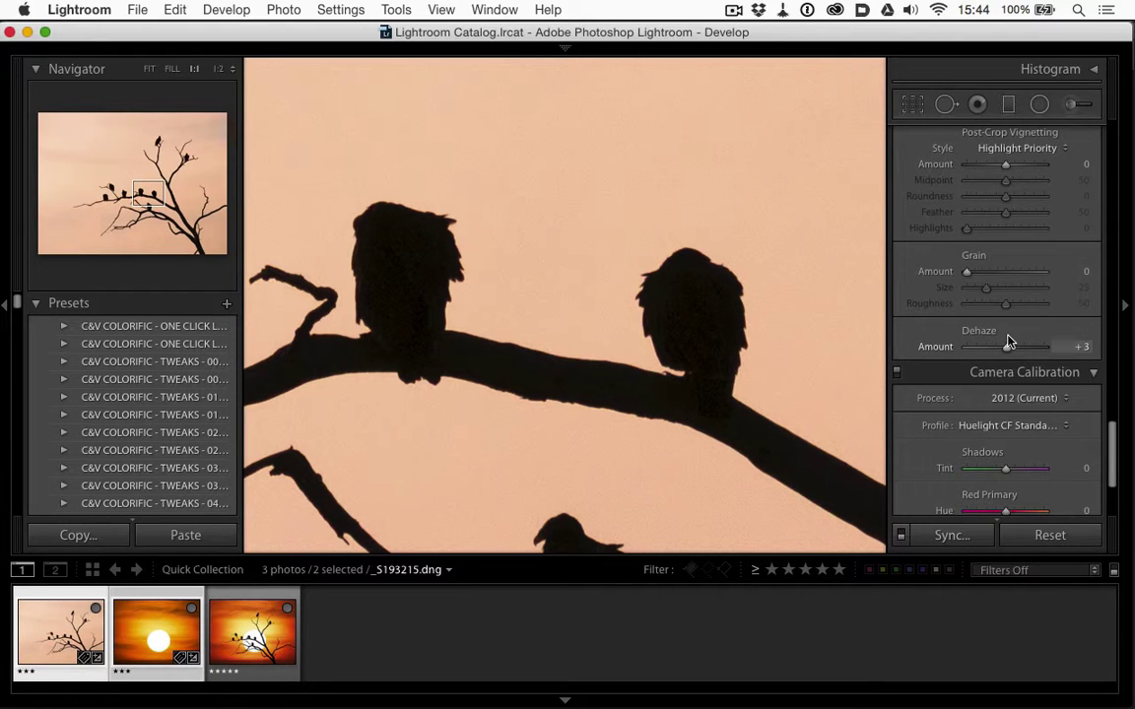
pyautogui.moveTo(1007, 342); pyautogui.dragTo(1002, 344)
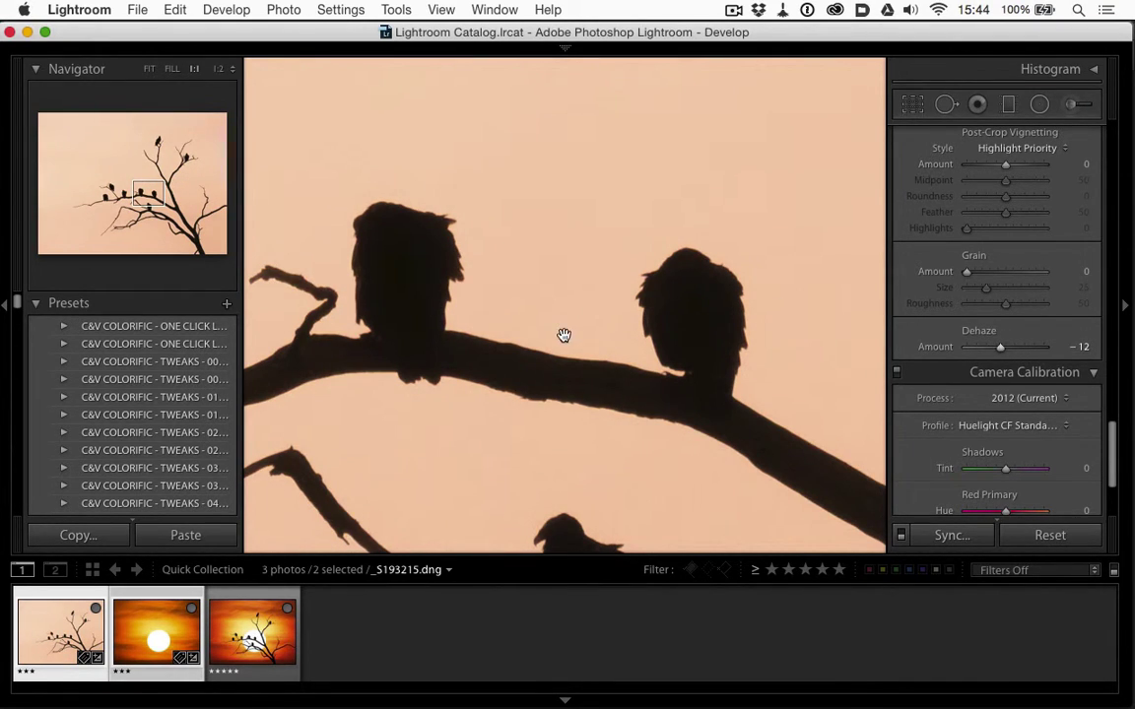
pyautogui.press('\\')
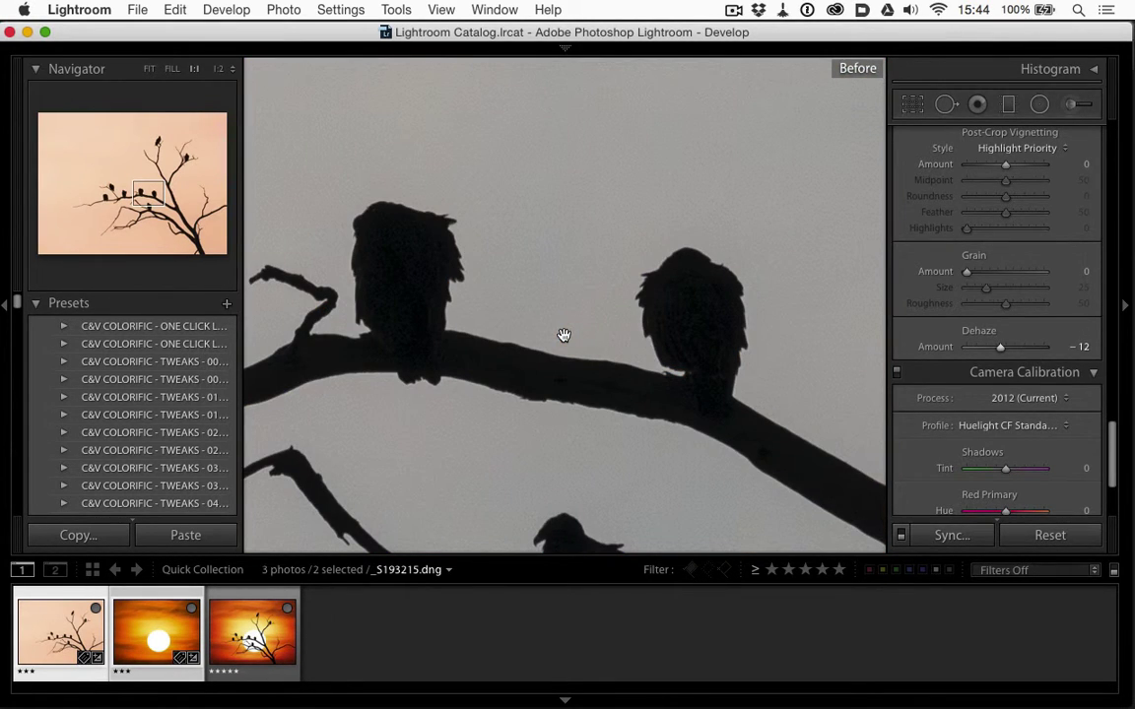
pyautogui.press('\\')
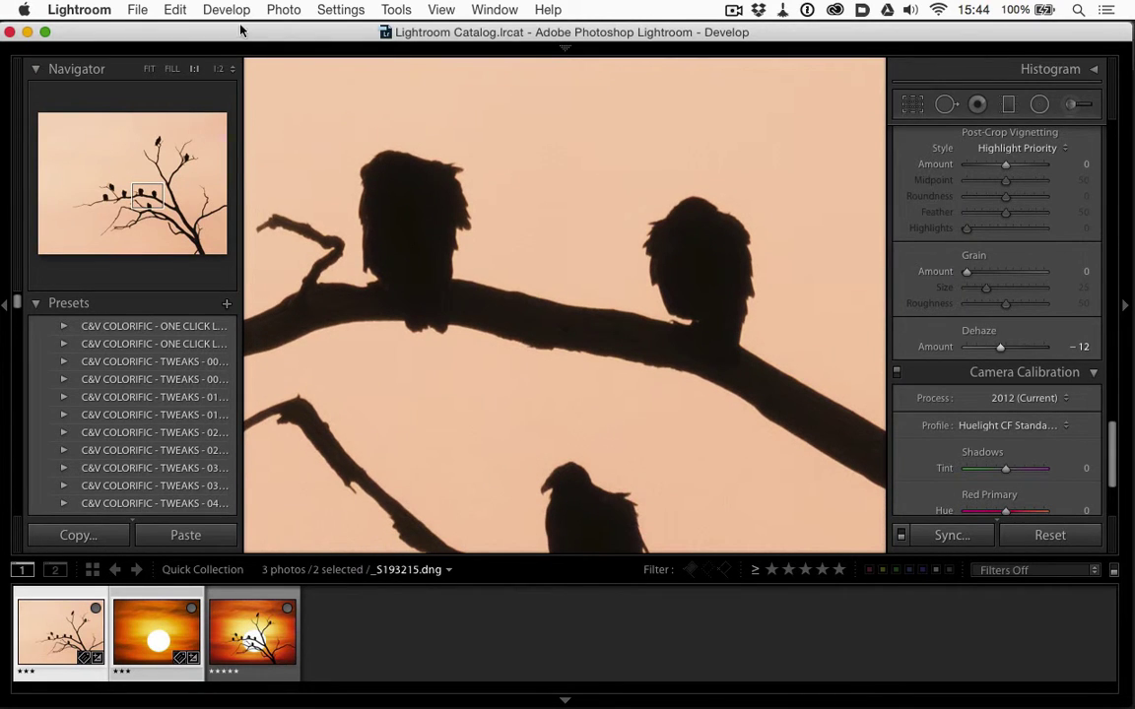
# Step: Open both selected photos as layers in Photoshop and move the sun layer _S244355.dng above the tree layer _S193215.dng
pyautogui.click(280, 9)
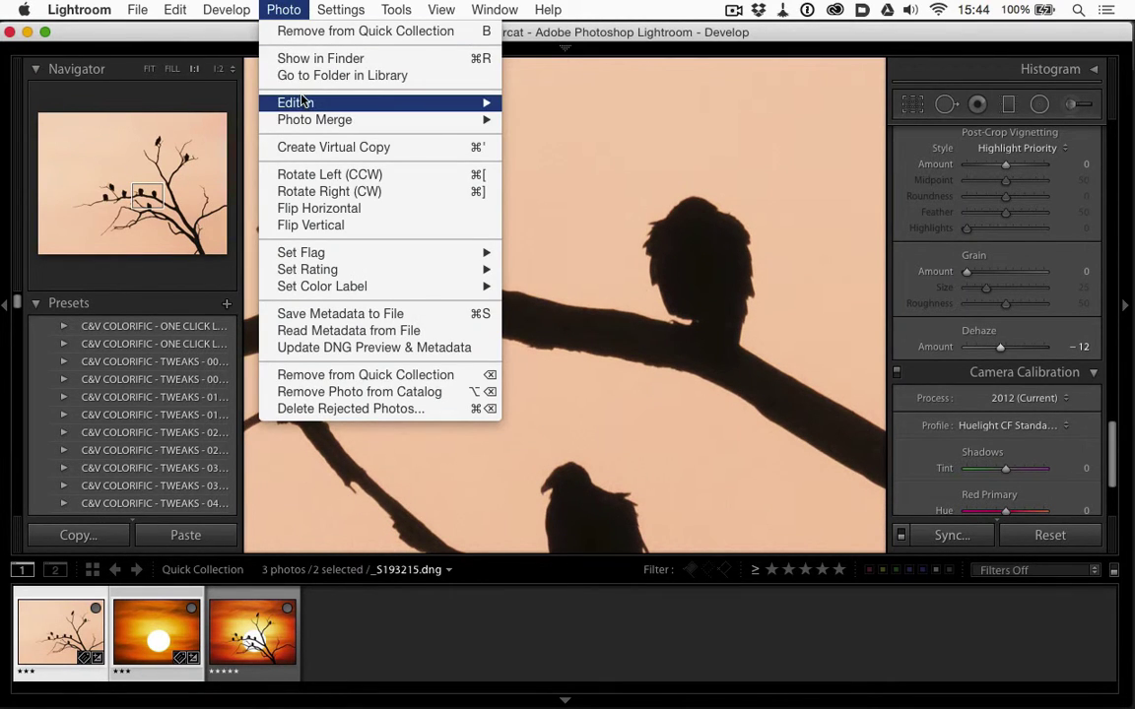
pyautogui.moveTo(393, 95)
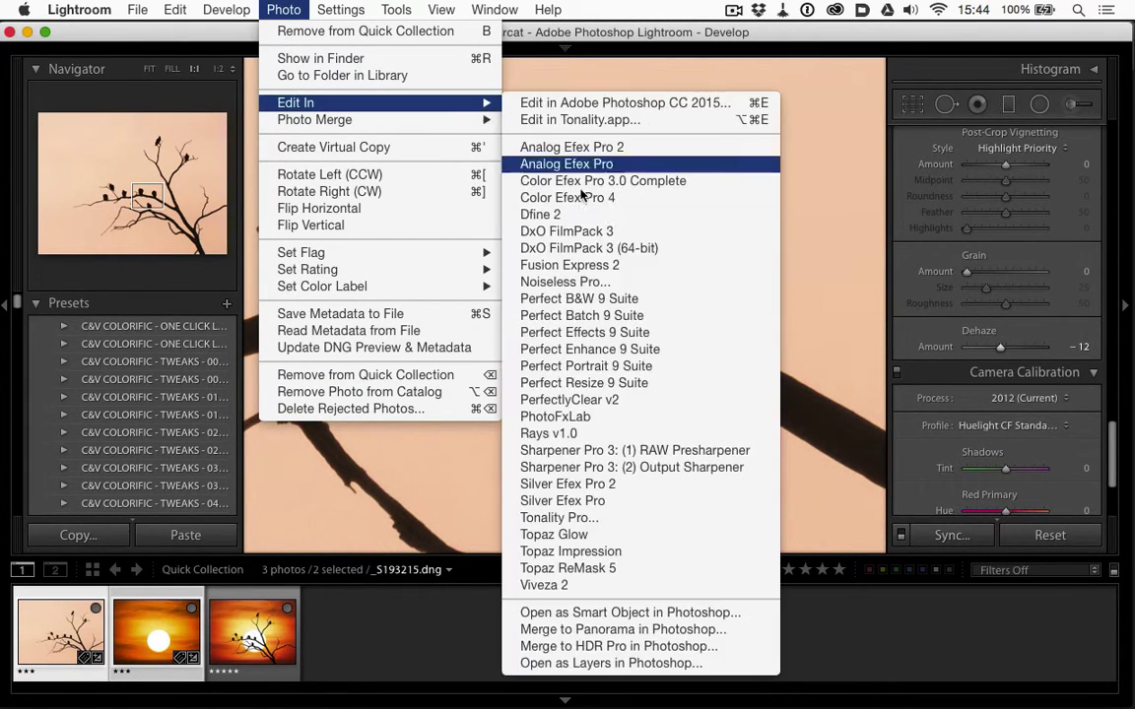
pyautogui.click(629, 665)
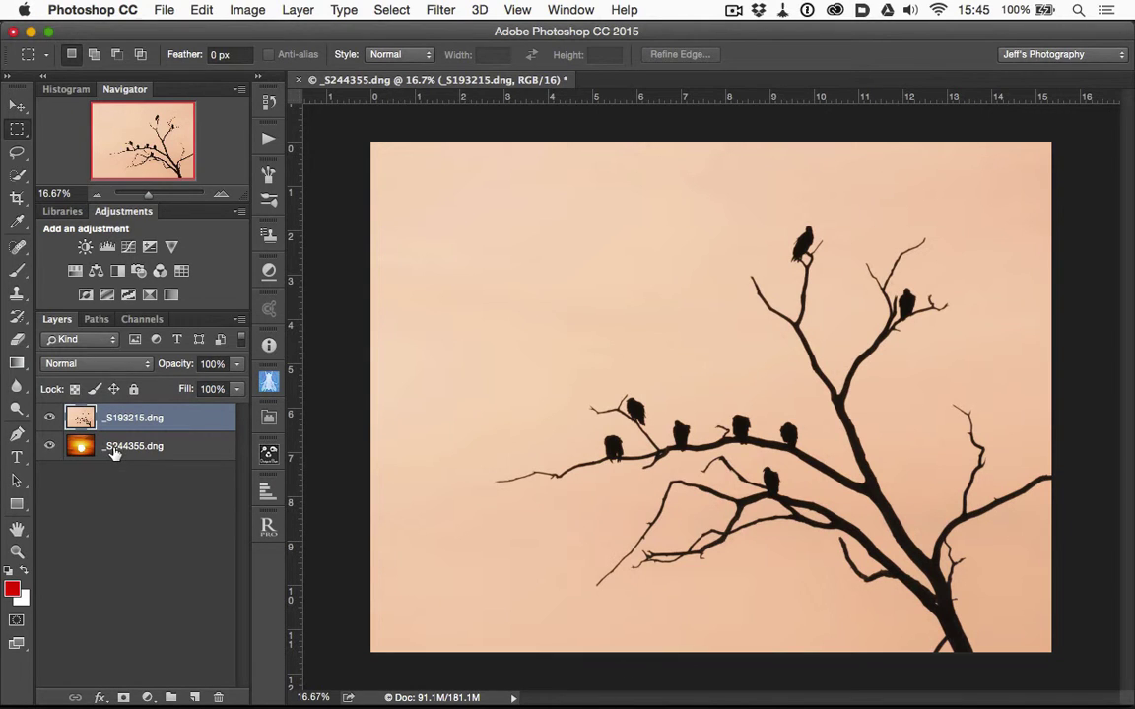
pyautogui.moveTo(114, 453); pyautogui.dragTo(111, 401)
pyautogui.moveTo(111, 445); pyautogui.dragTo(113, 408)
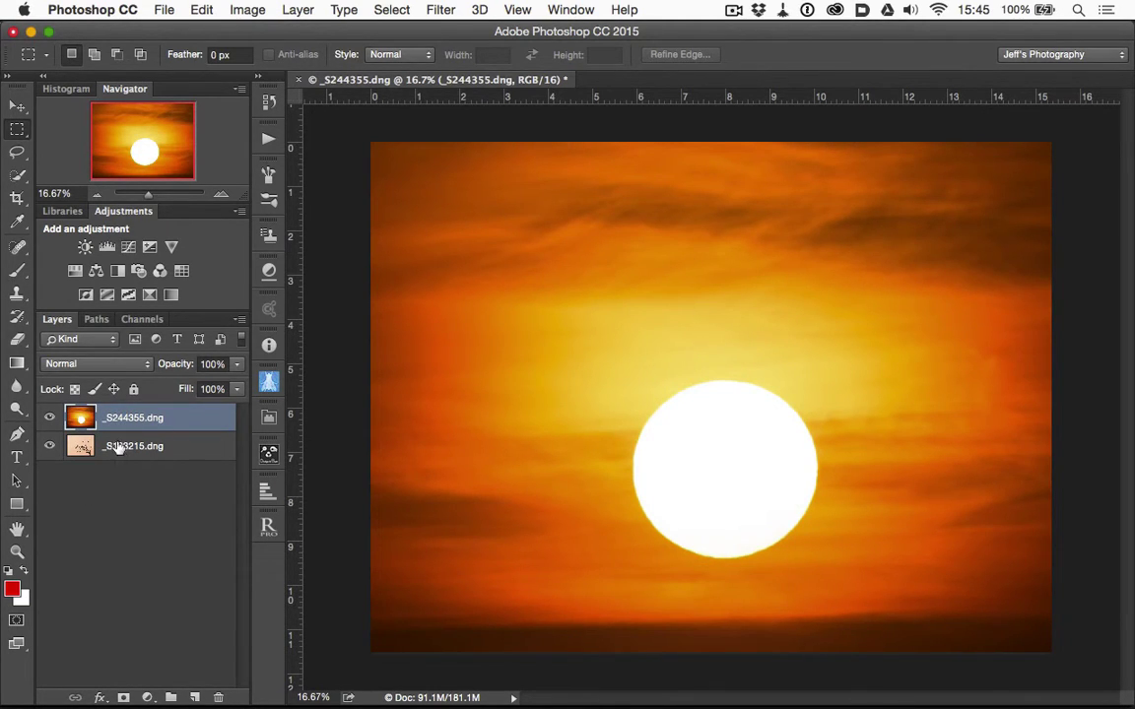
# Step: In the sun layer's blending options, keep Normal mode and set the Blend If Gray underlying layer's black point to 68
pyautogui.doubleClick(202, 421)
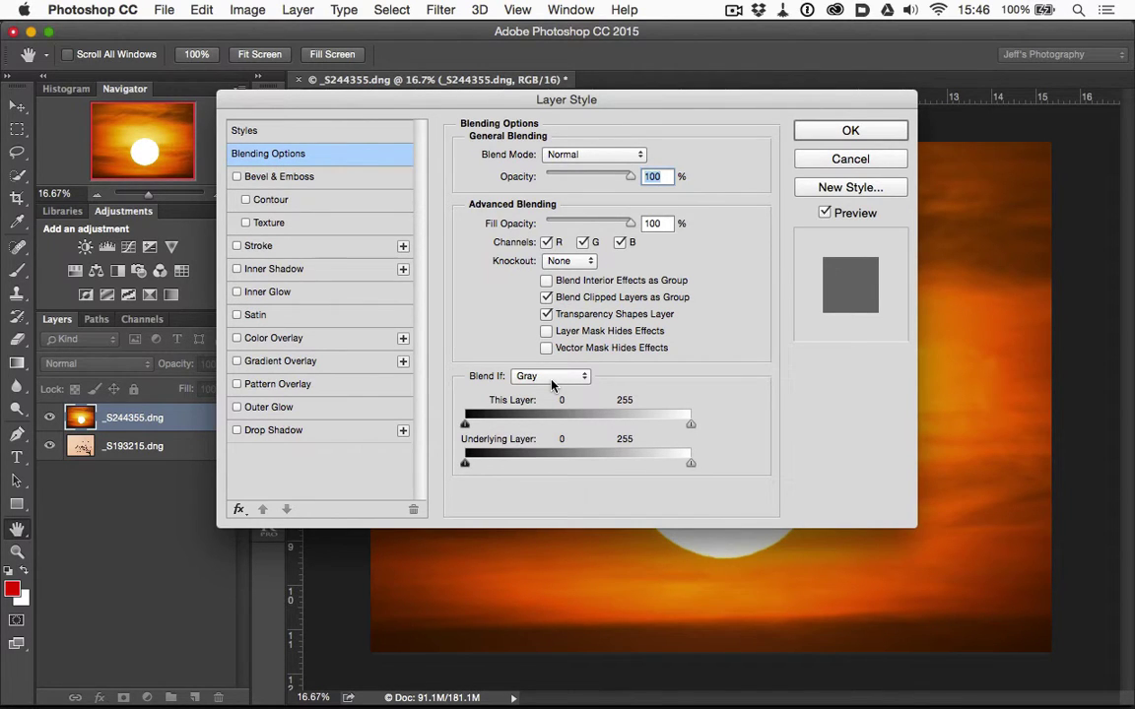
pyautogui.click(588, 157)
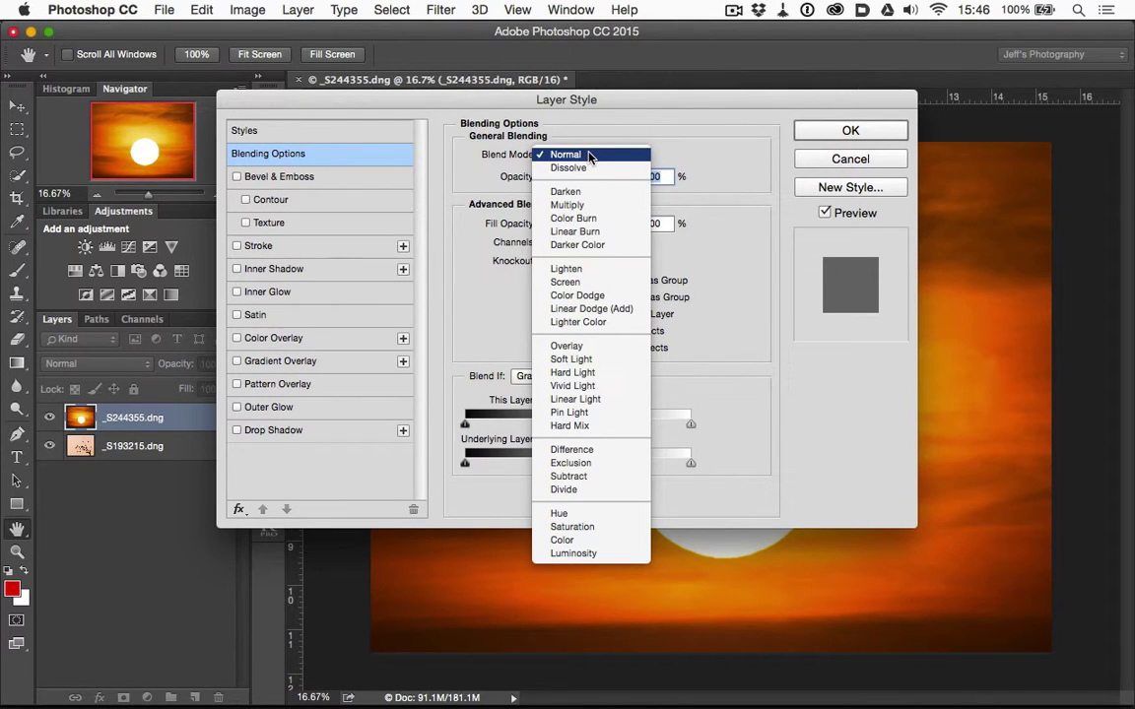
pyautogui.click(589, 155)
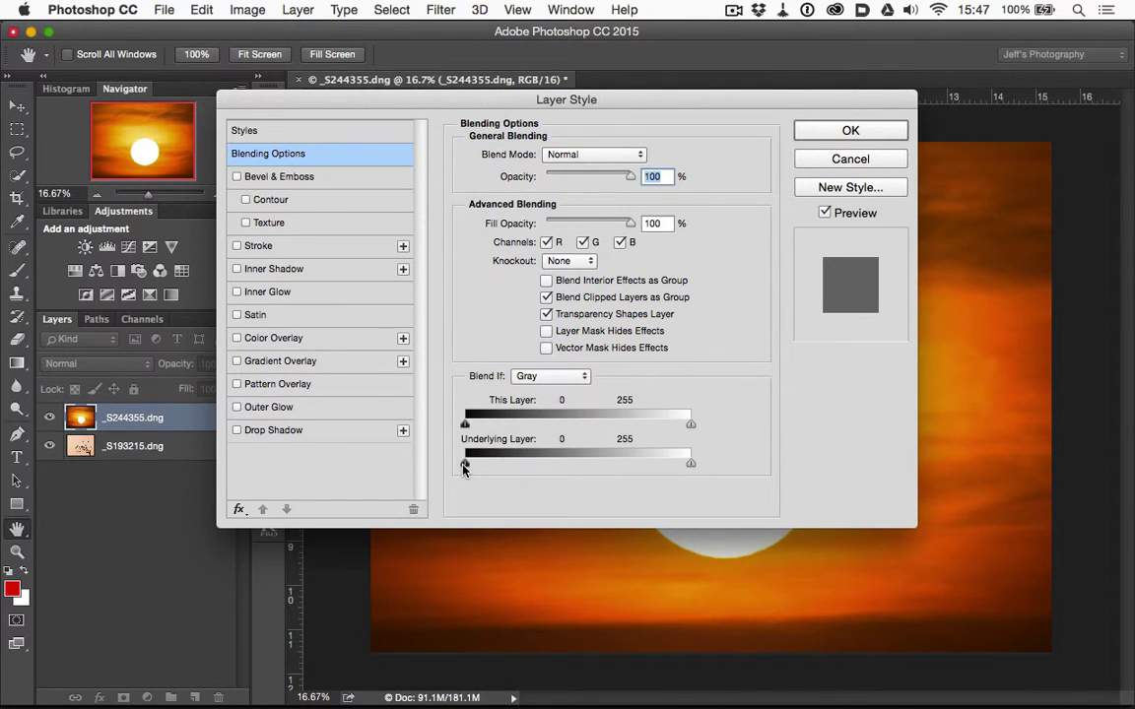
pyautogui.moveTo(463, 469); pyautogui.dragTo(480, 467)
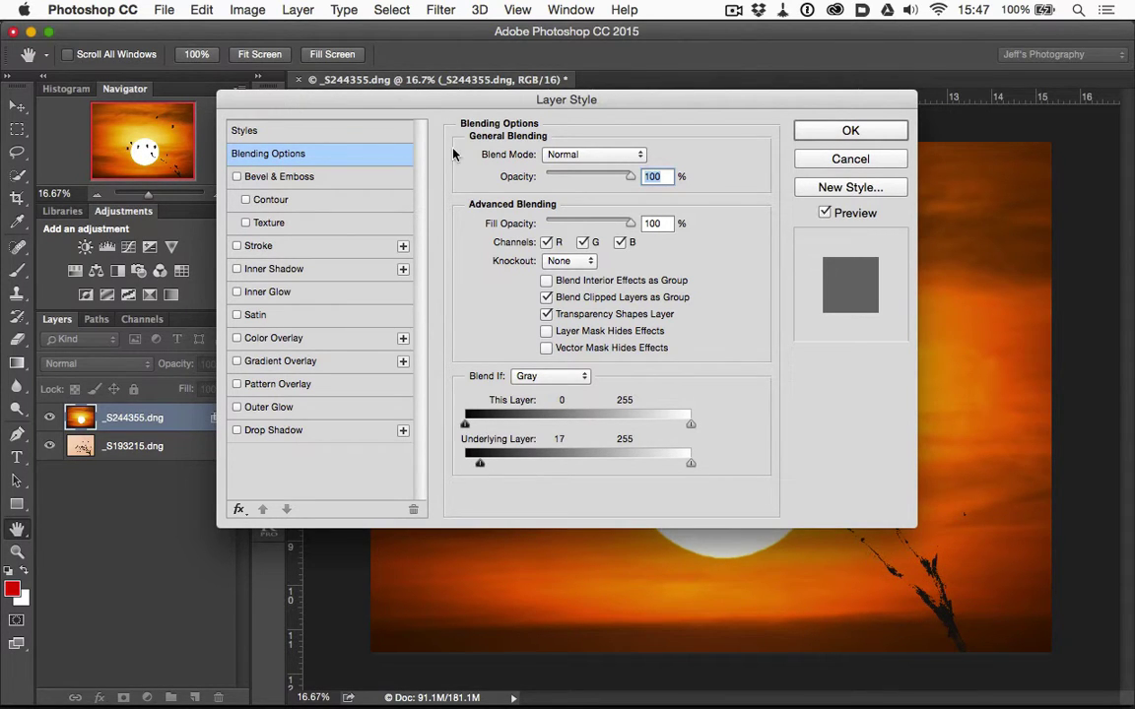
pyautogui.moveTo(418, 102); pyautogui.dragTo(285, 35)
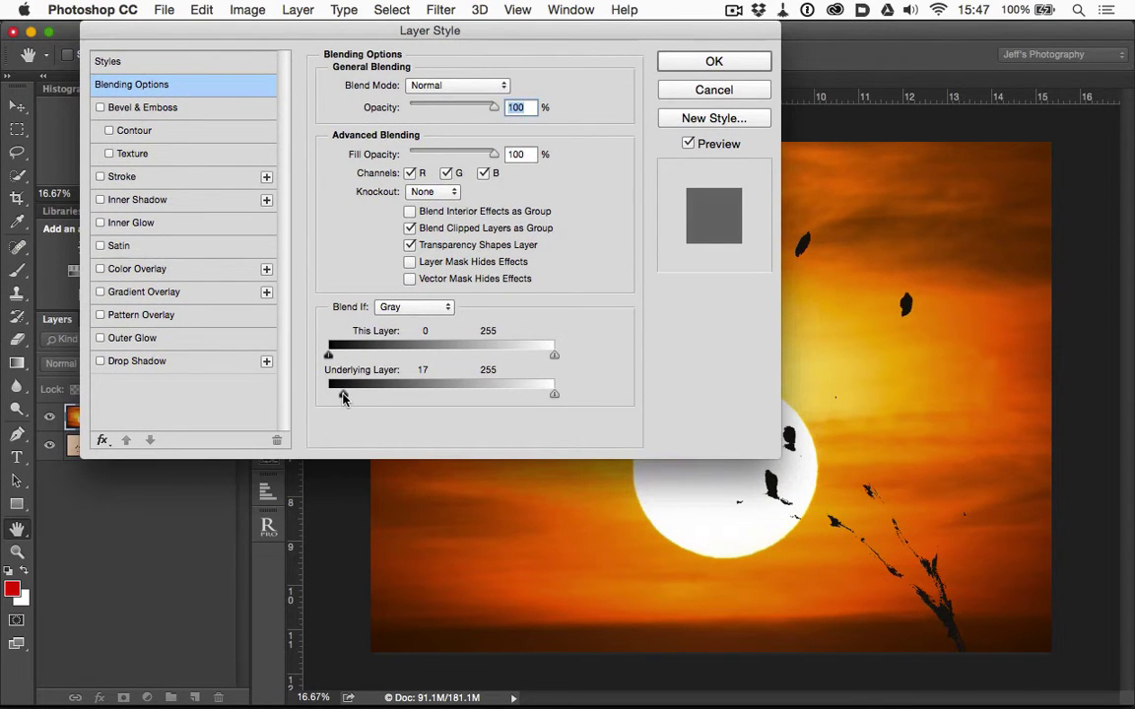
pyautogui.moveTo(343, 396); pyautogui.dragTo(387, 387)
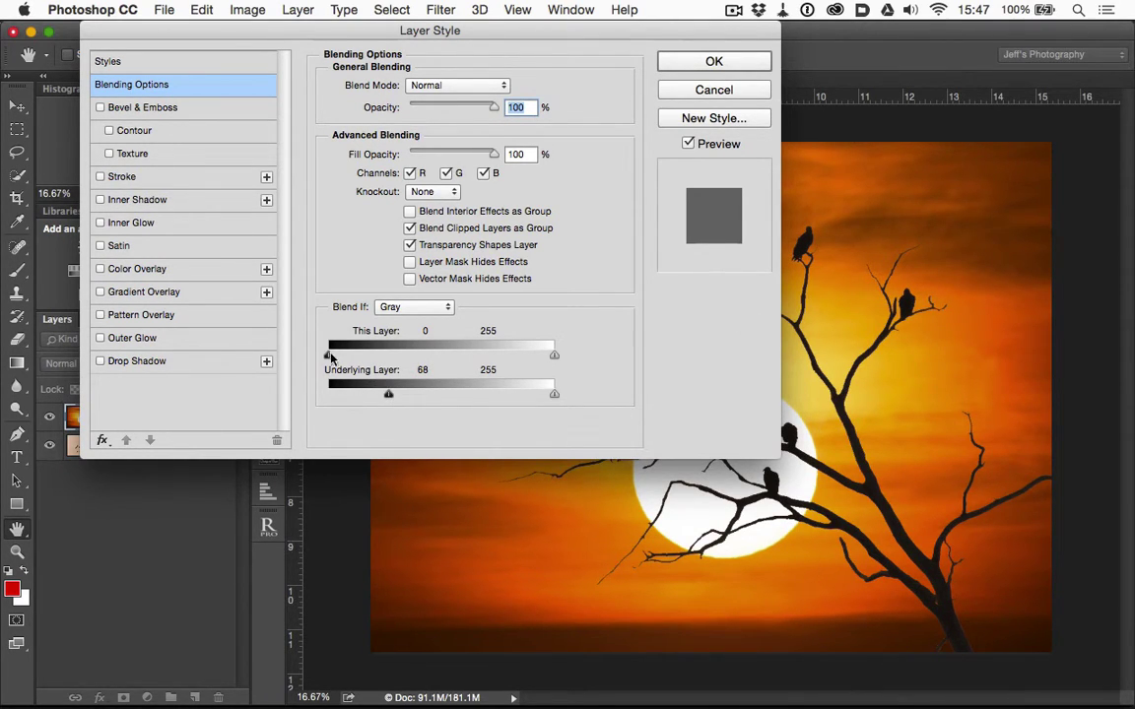
# Step: Raise the Blend If underlying layer's black point to 78 for the sun layer and apply the blending options
pyautogui.moveTo(389, 395)
pyautogui.mouseDown()
pyautogui.moveTo(538, 395)
pyautogui.moveTo(366, 394)
pyautogui.moveTo(395, 394)
pyautogui.mouseUp()
pyautogui.click(808, 441)
pyautogui.click(680, 63)
pyautogui.press('m')
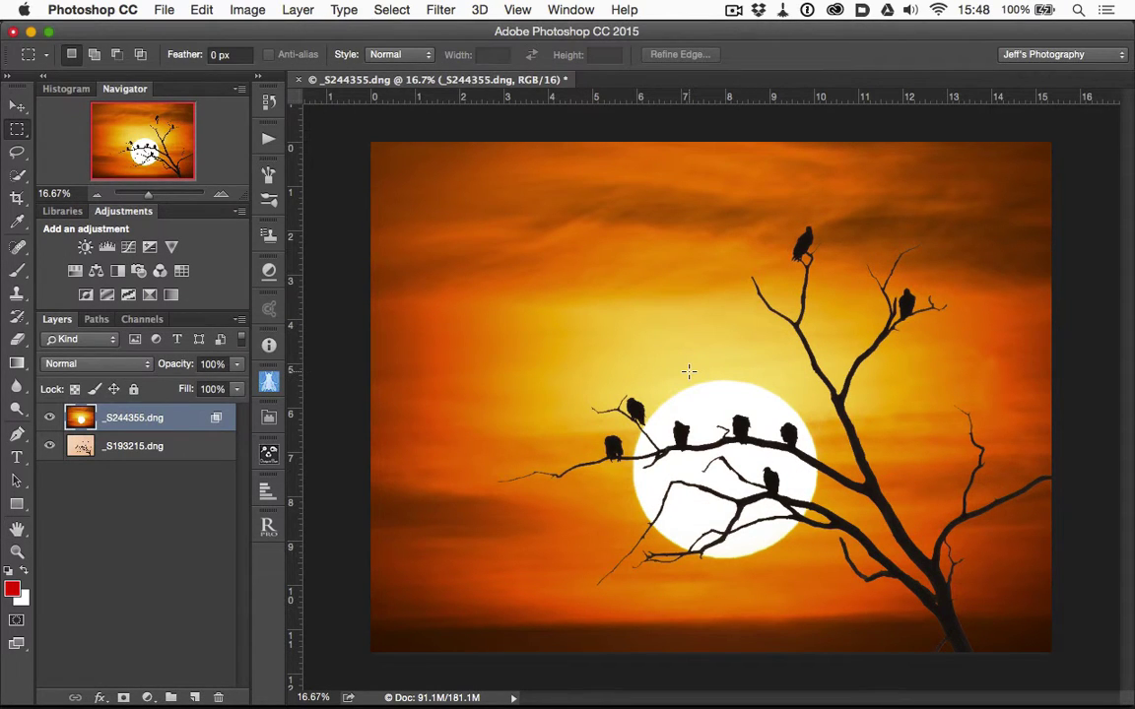
# Step: Examine the edges of the birds, branches and trunk against the sun and sky at 100% for blending quality
pyautogui.press('super+1')
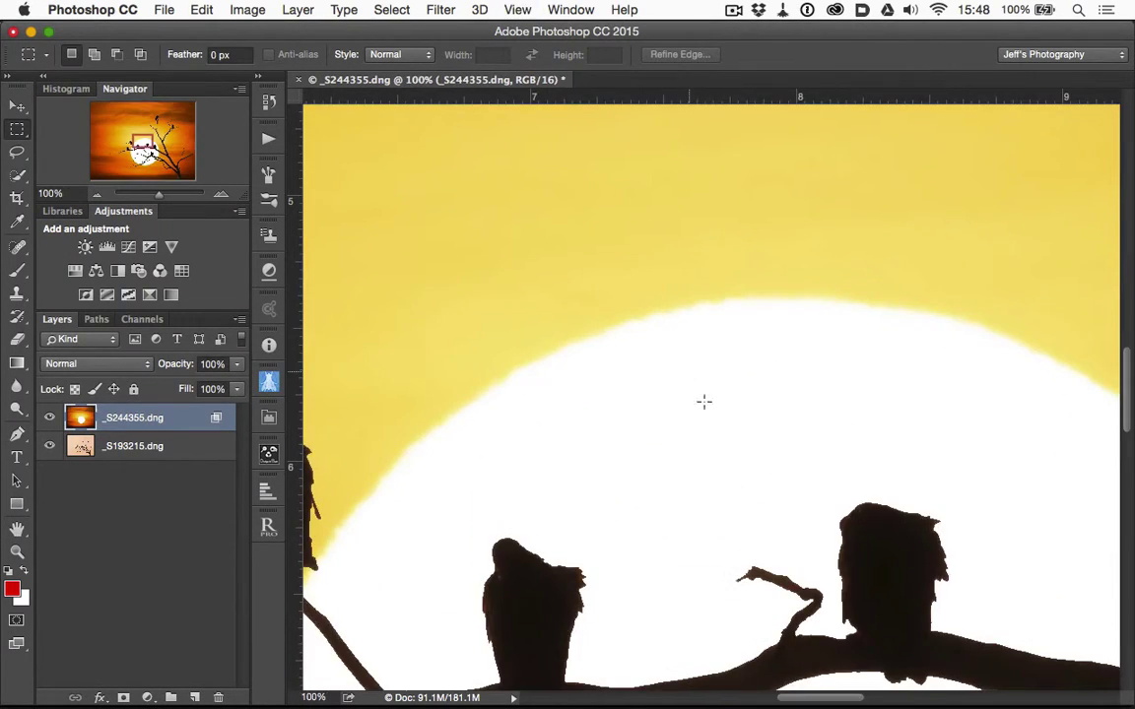
pyautogui.scroll(-10, 769, 500)
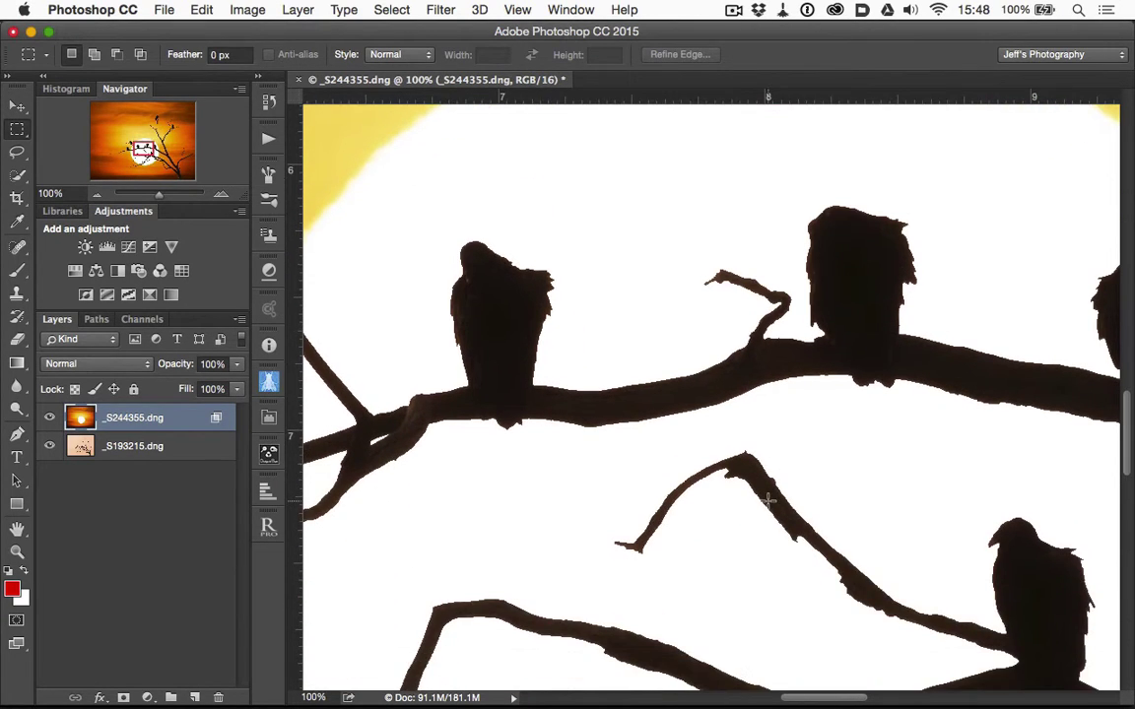
pyautogui.scroll(-10, 768, 500)
pyautogui.hscroll(10, 769, 501)
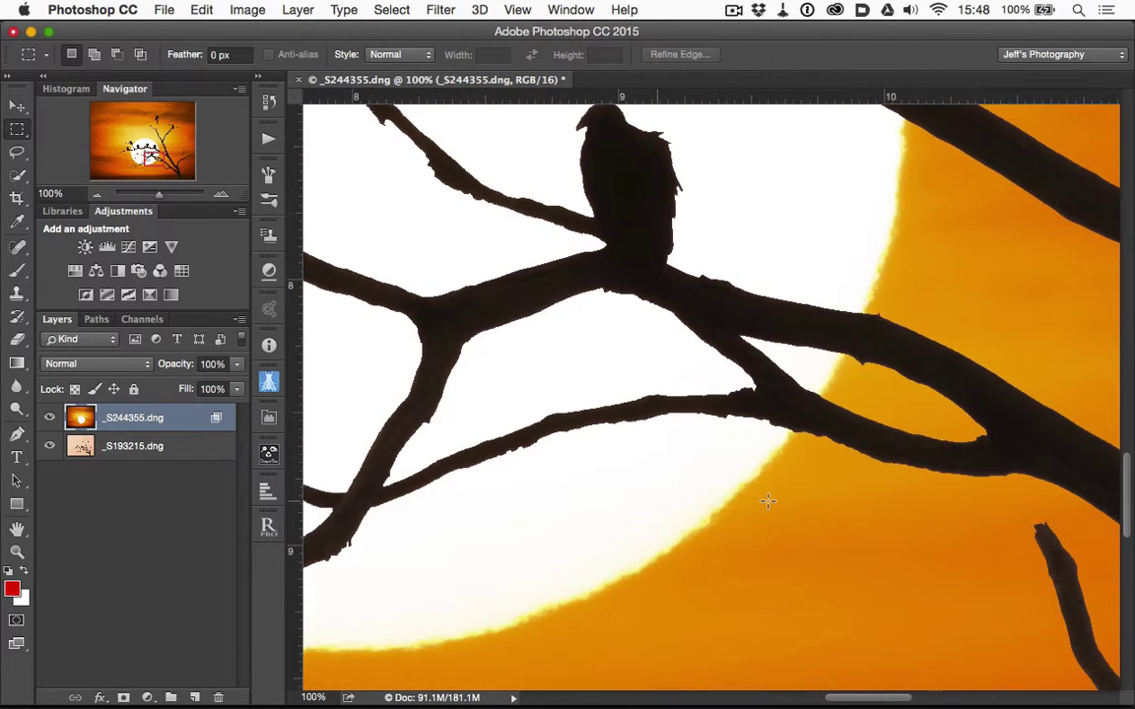
pyautogui.scroll(-10, 768, 500)
pyautogui.hscroll(15, 767, 500)
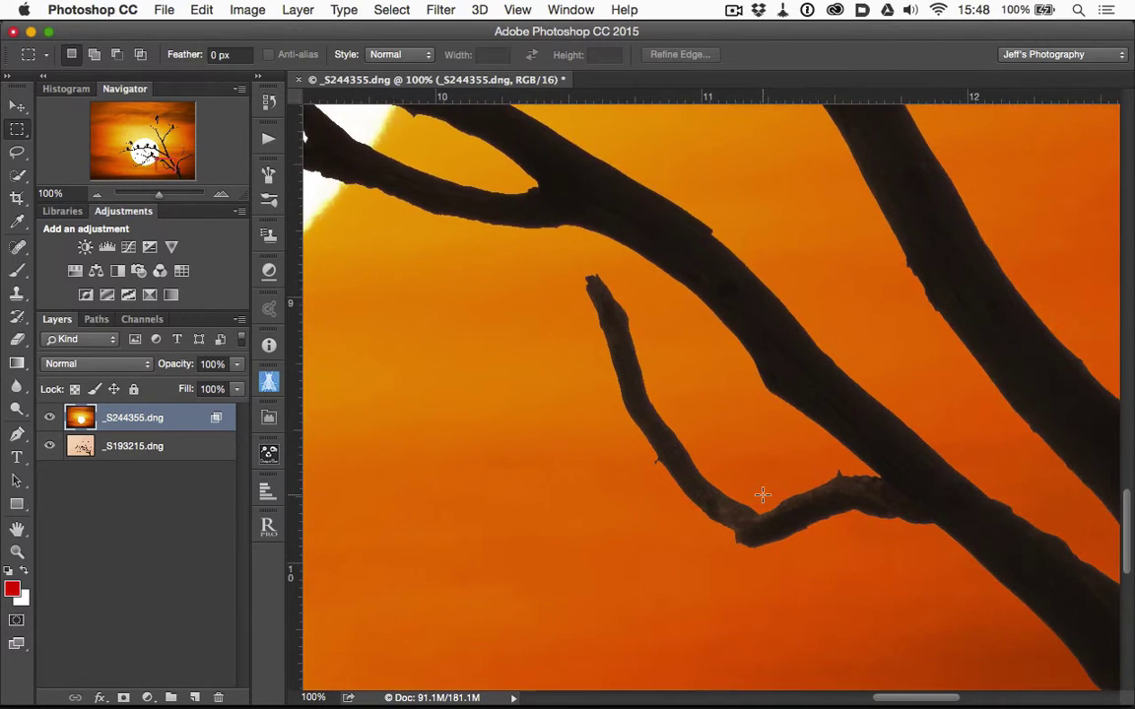
pyautogui.scroll(-5, 762, 495)
pyautogui.hscroll(3, 762, 494)
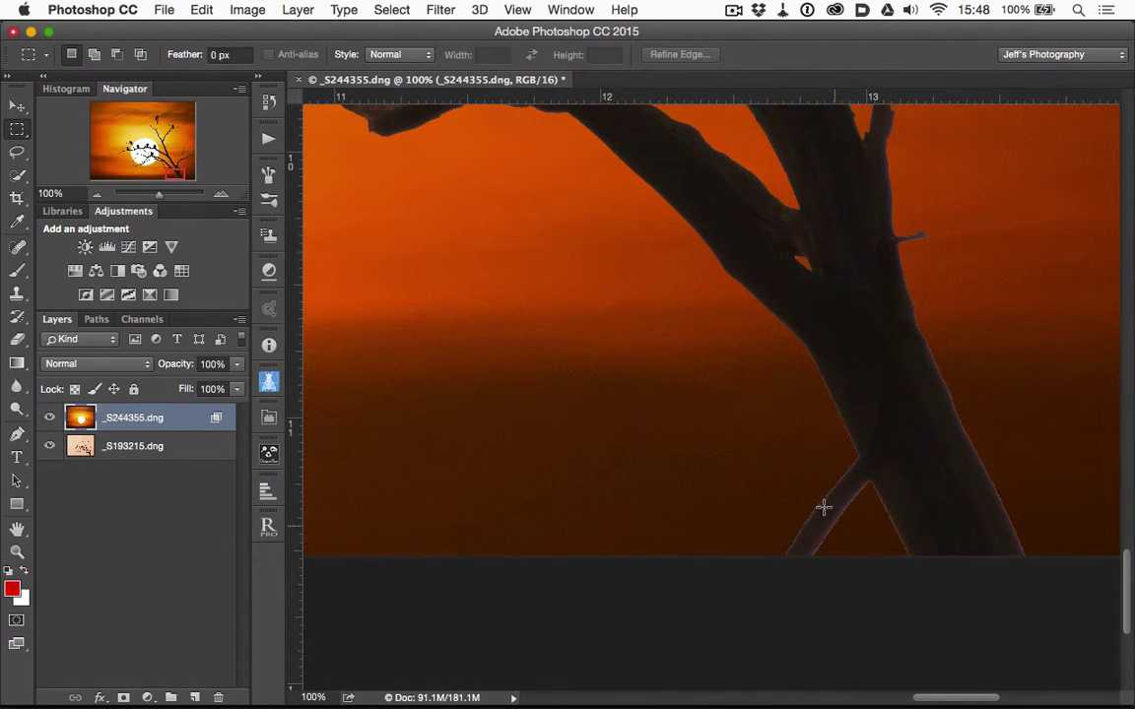
pyautogui.scroll(15, 820, 495)
pyautogui.hscroll(-5, 820, 494)
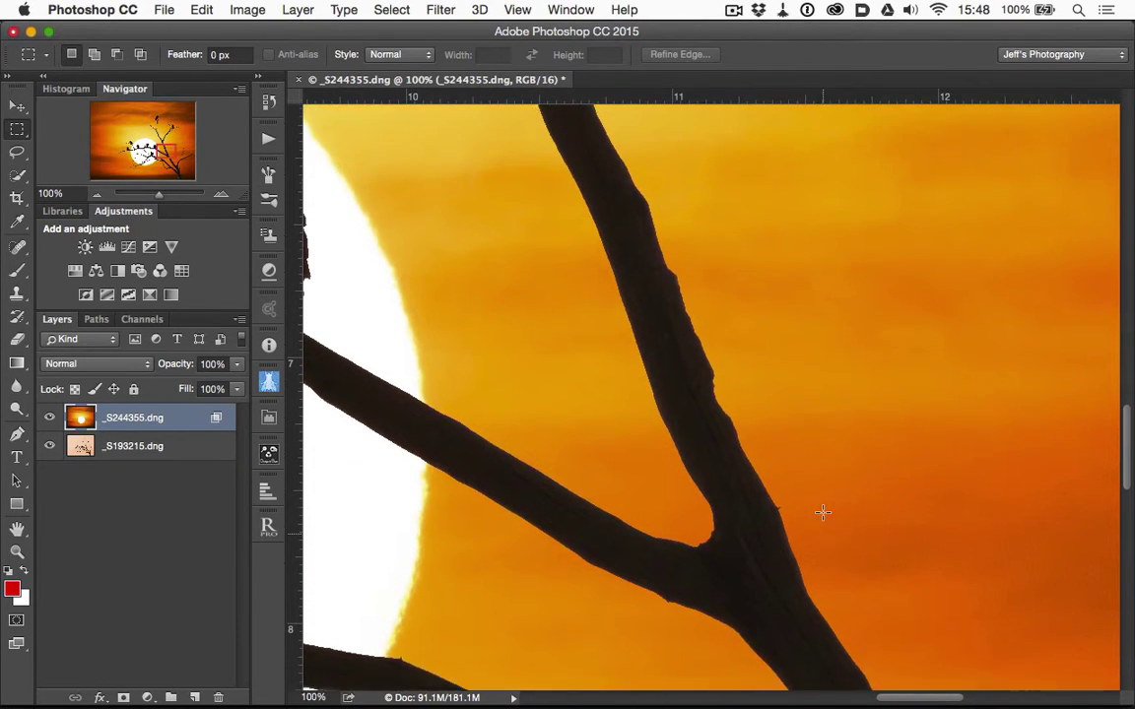
pyautogui.hscroll(-10, 823, 512)
pyautogui.scroll(-1, 823, 512)
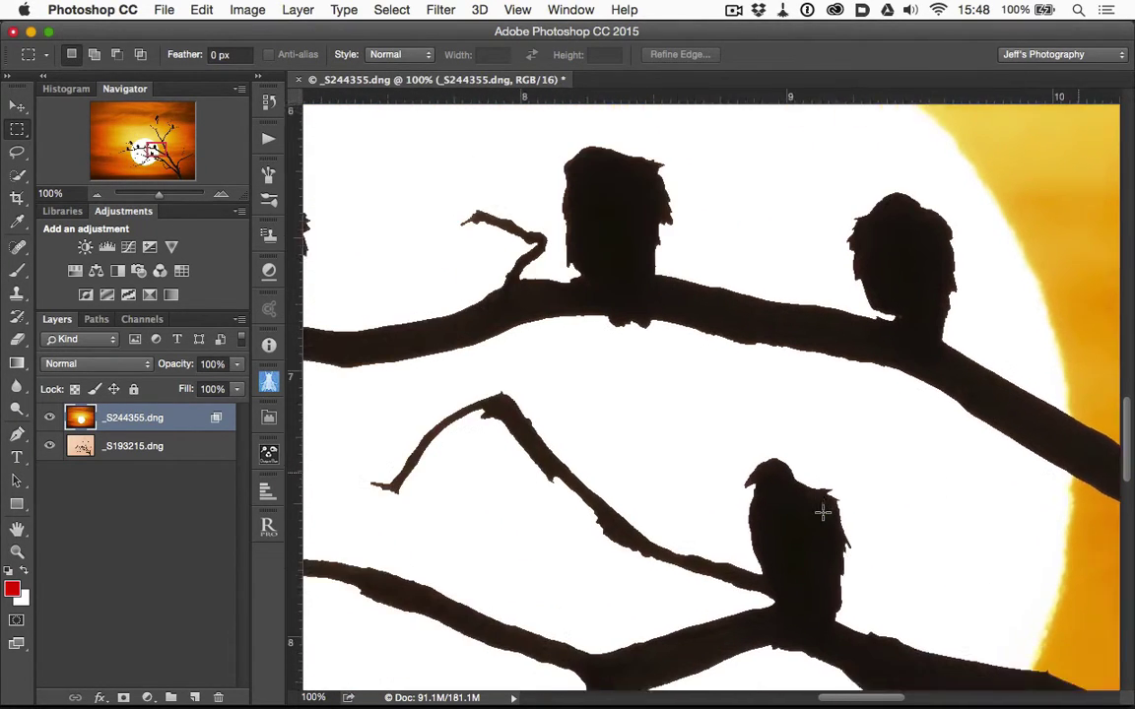
pyautogui.hscroll(-10, 822, 513)
pyautogui.scroll(1, 823, 512)
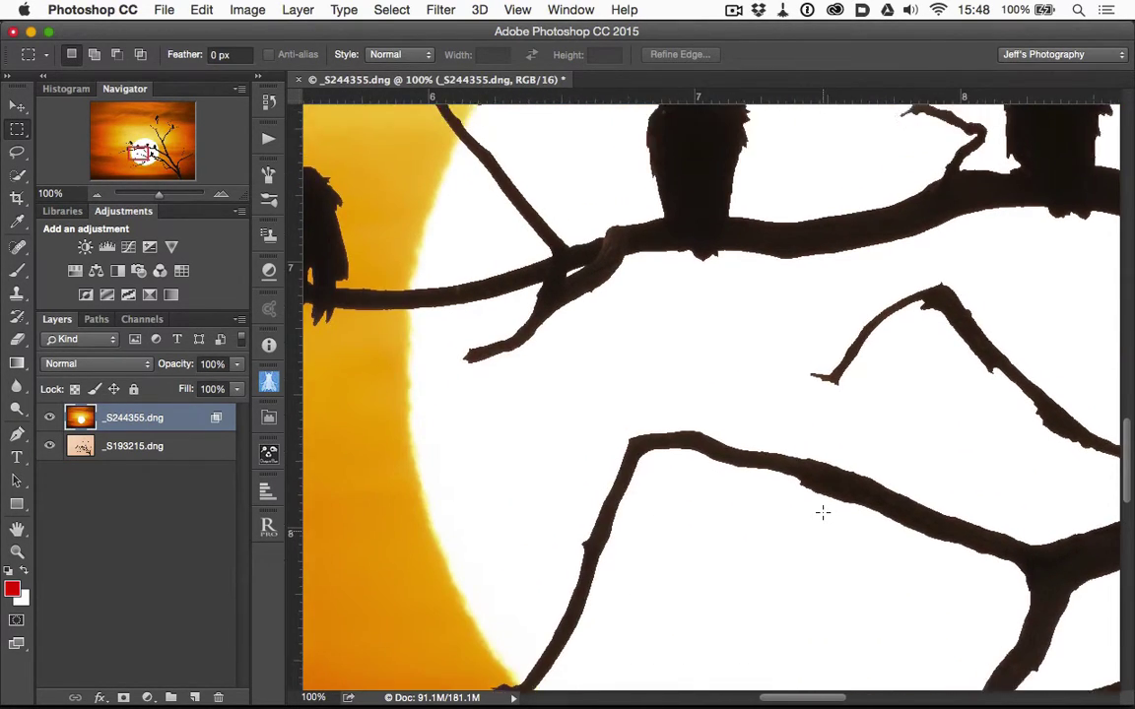
pyautogui.hscroll(-8, 822, 512)
pyautogui.scroll(6, 822, 512)
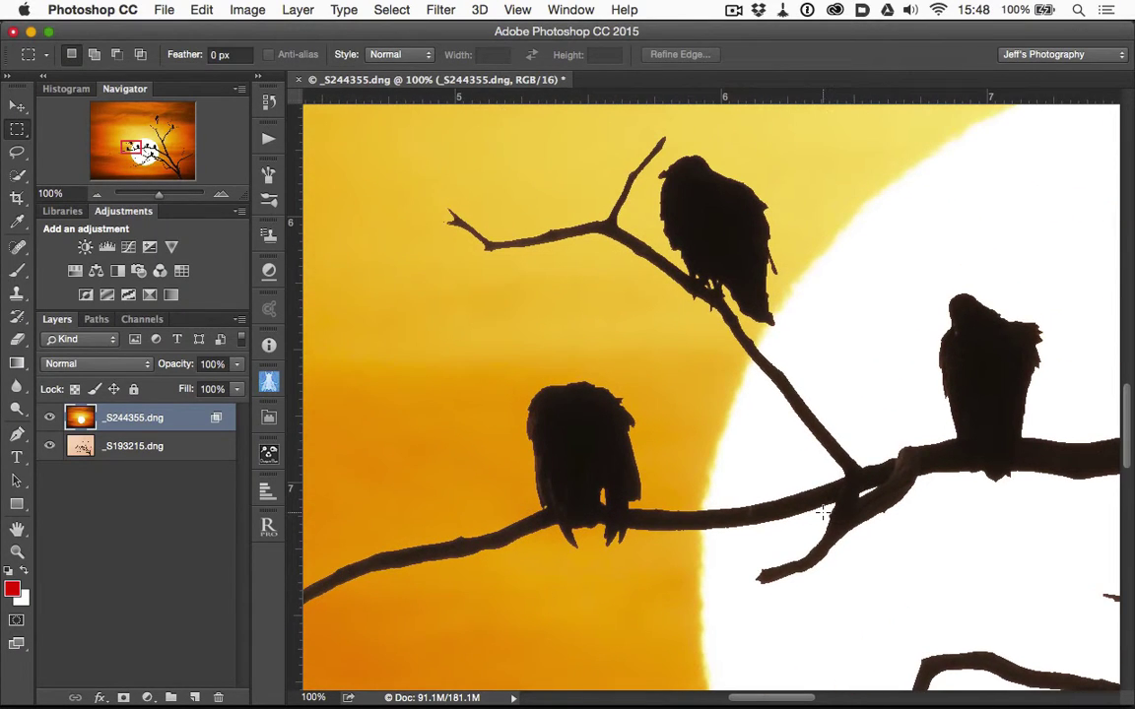
pyautogui.hscroll(-2, 822, 512)
pyautogui.hscroll(-2, 822, 512)
pyautogui.scroll(-3, 822, 512)
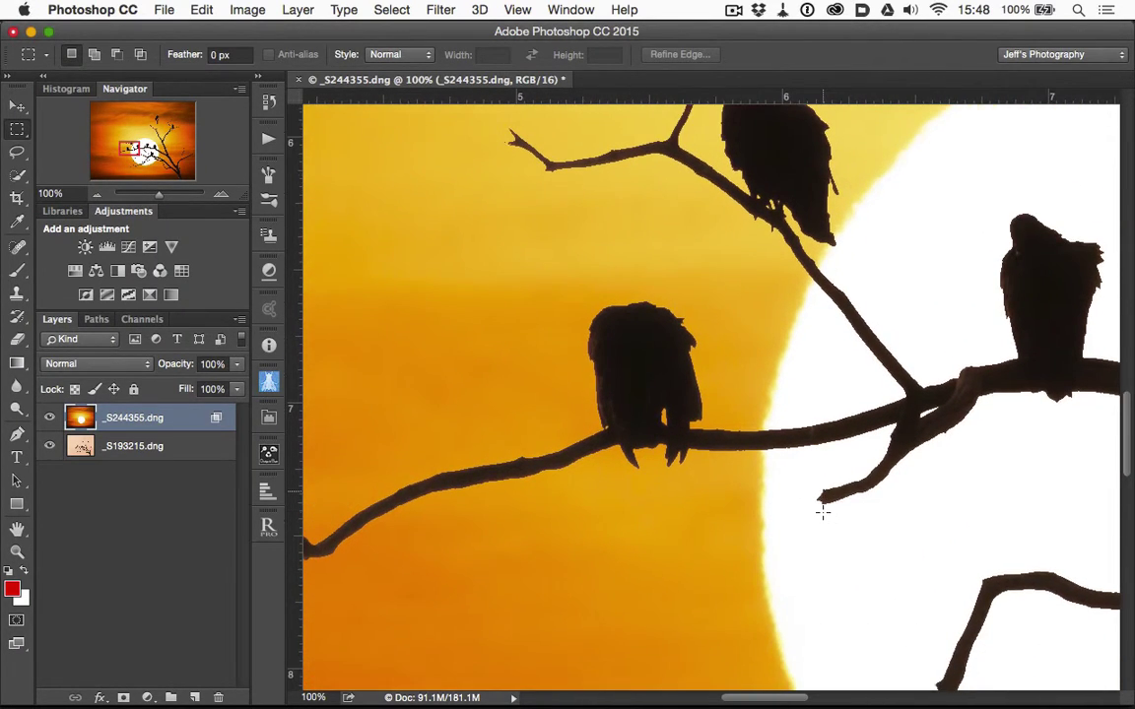
pyautogui.hscroll(15, 823, 512)
pyautogui.scroll(-8, 822, 512)
pyautogui.hscroll(6, 822, 512)
pyautogui.scroll(-6, 823, 512)
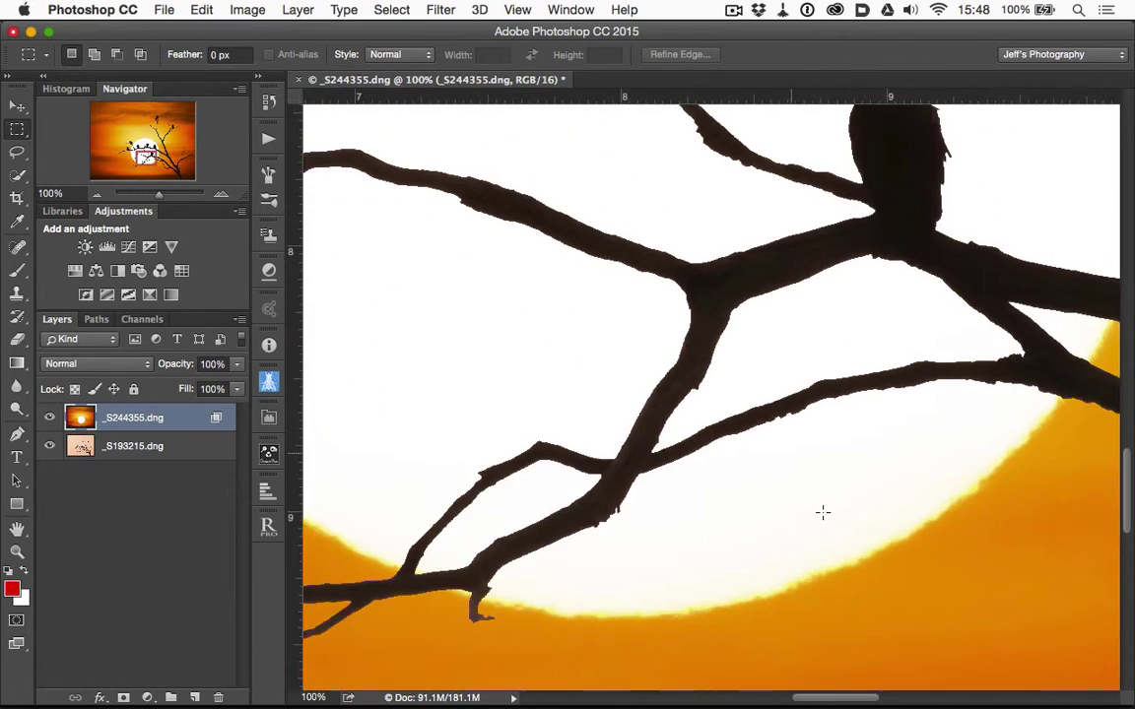
# Step: Split the sun layer's underlying-layer black point in Blend If, set its upper half to 100, and apply it after checking the edges
pyautogui.doubleClick(194, 415)
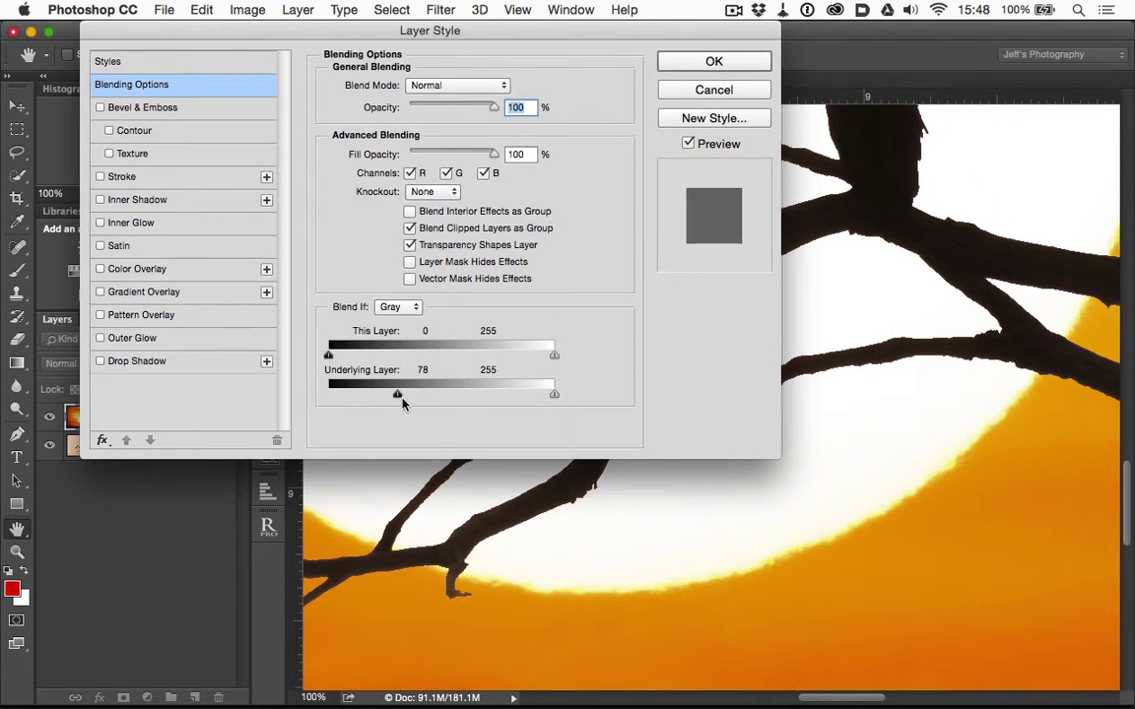
pyautogui.press('alt')
pyautogui.moveTo(396, 397)
pyautogui.mouseDown()
pyautogui.moveTo(383, 397)
pyautogui.moveTo(431, 396)
pyautogui.moveTo(333, 386)
pyautogui.moveTo(445, 395)
pyautogui.moveTo(418, 393)
pyautogui.mouseUp()
pyautogui.moveTo(494, 29); pyautogui.dragTo(117, 5)
pyautogui.scroll(10, 479, 477)
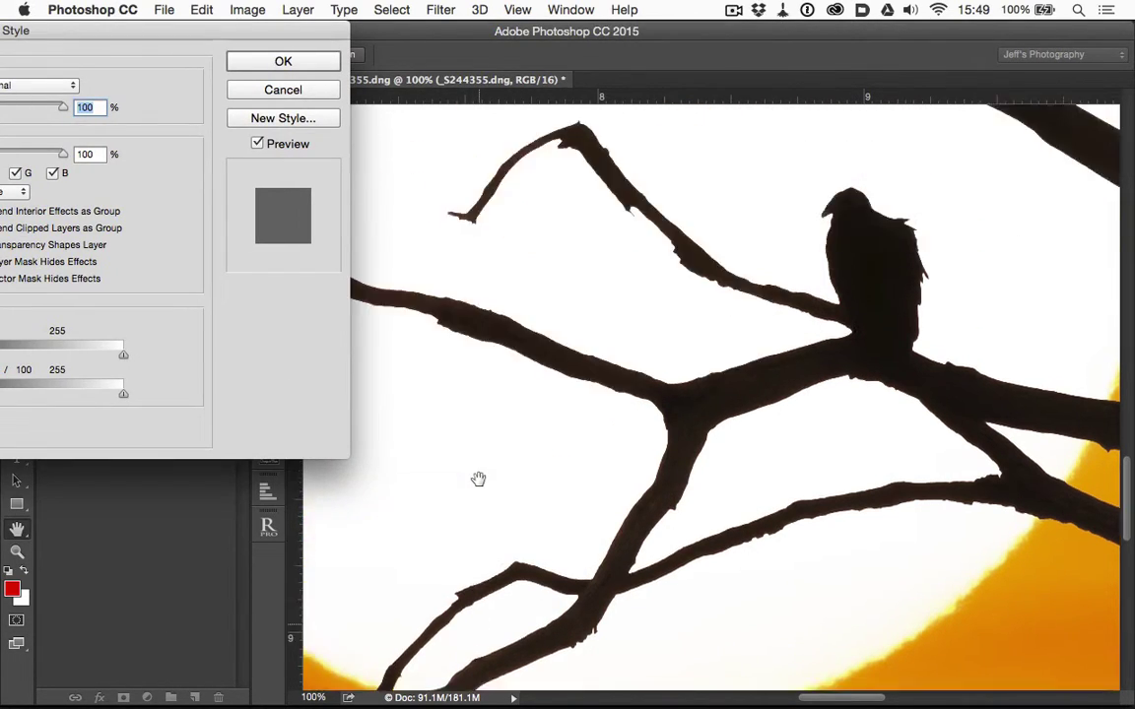
pyautogui.hscroll(-10, 479, 477)
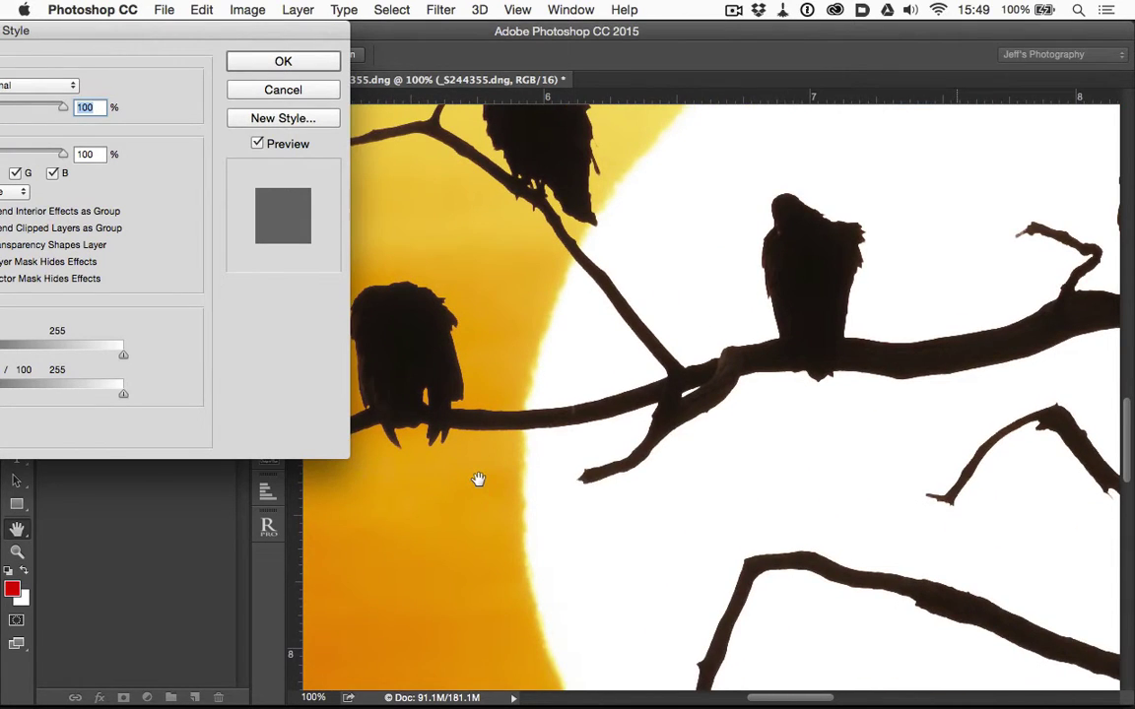
pyautogui.scroll(-2, 479, 478)
pyautogui.hscroll(2, 478, 479)
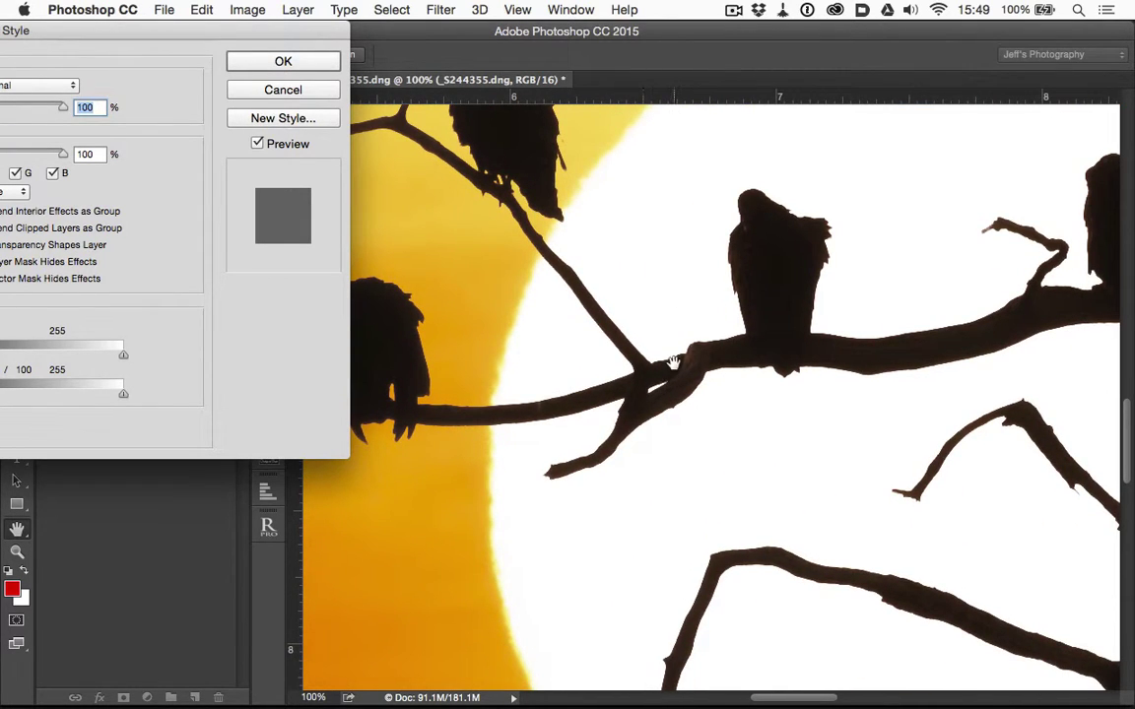
pyautogui.click(246, 65)
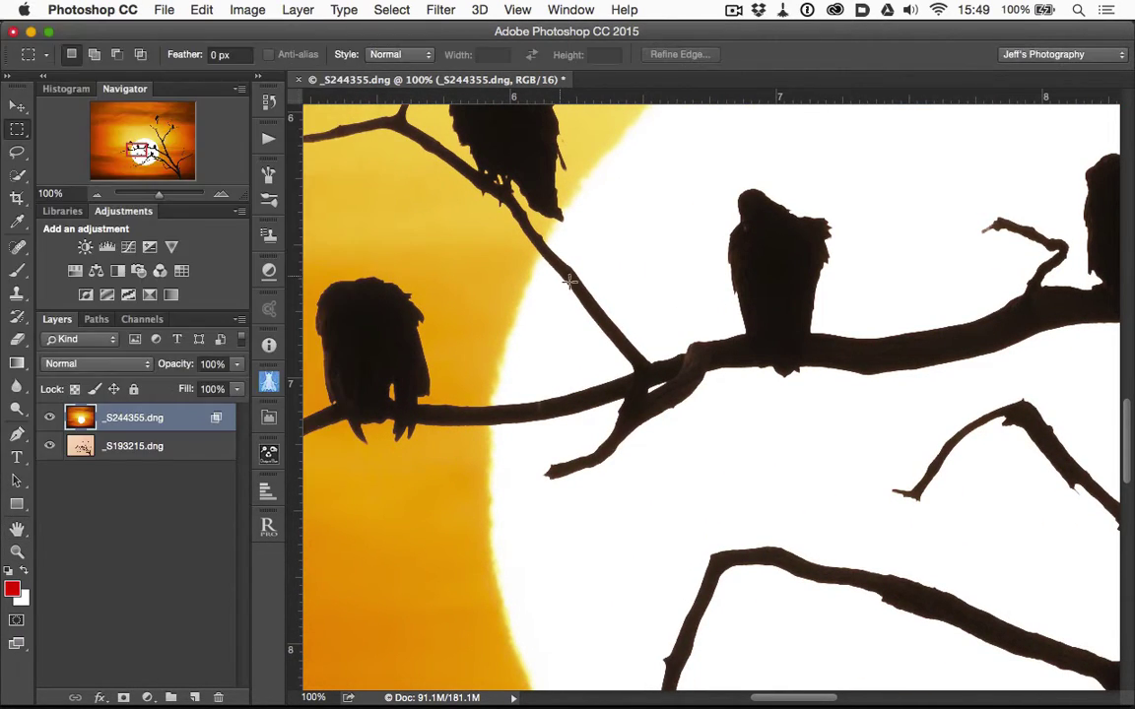
# Step: Examine the branch edges across the sun at 300% for smooth transitions, then return to the whole image
pyautogui.press('super+plus')
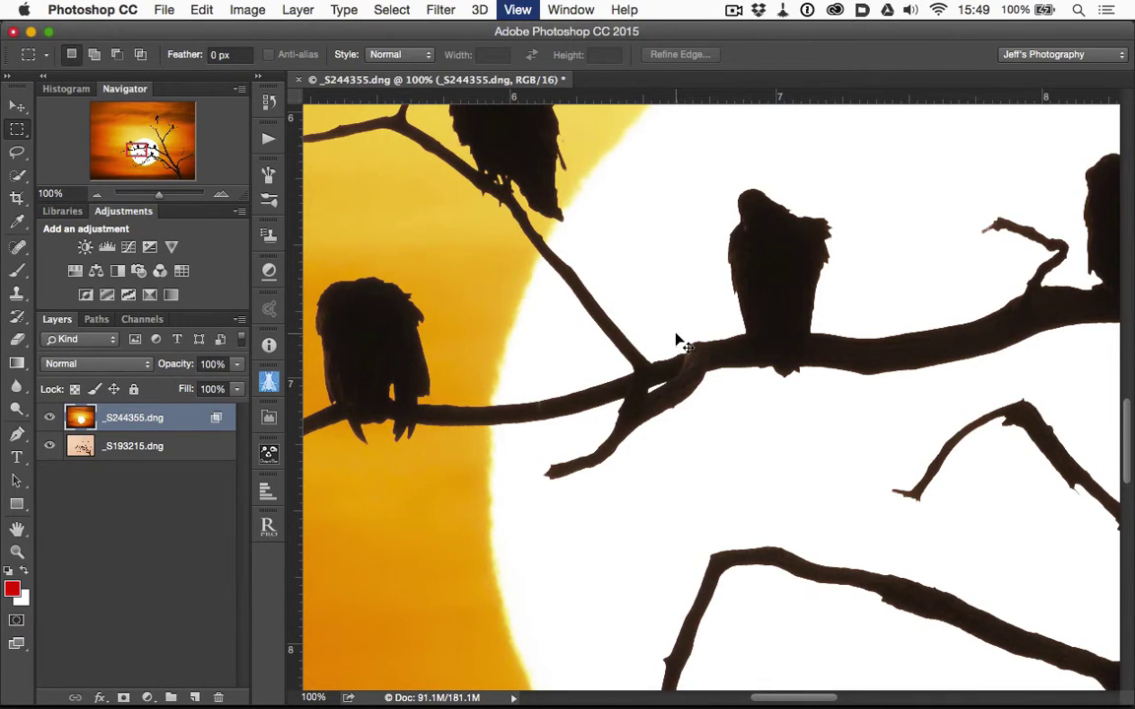
pyautogui.press('super+plus')
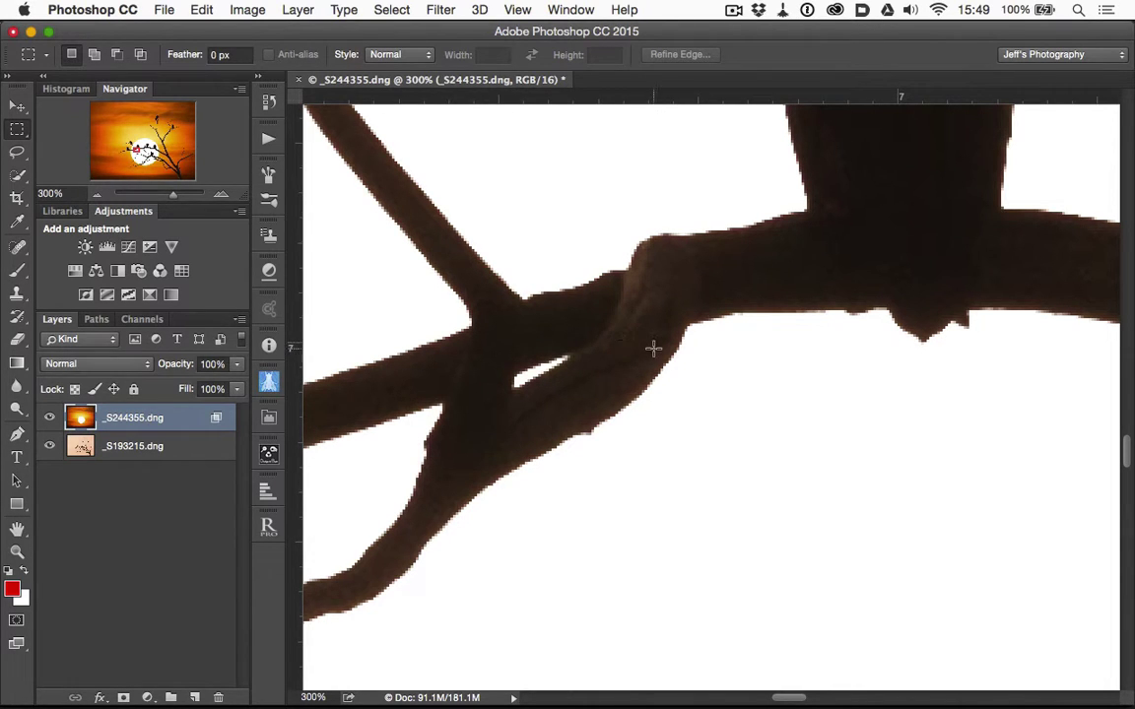
pyautogui.hscroll(2, 764, 405)
pyautogui.scroll(-5, 764, 404)
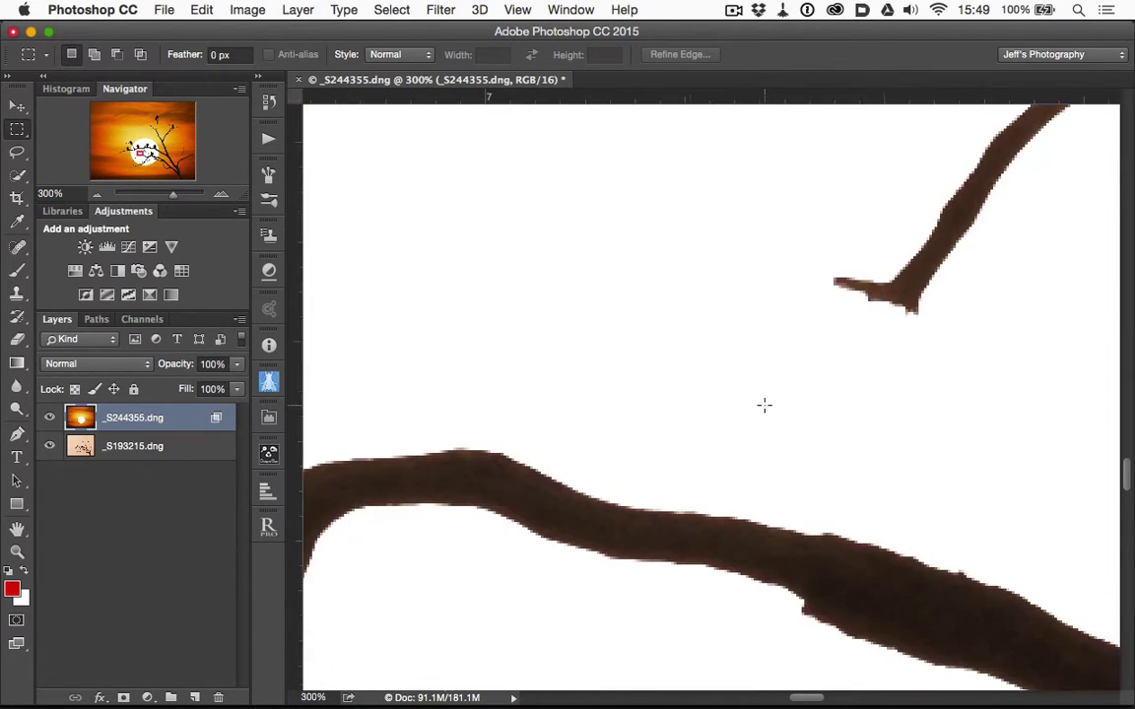
pyautogui.scroll(-5, 764, 404)
pyautogui.hscroll(2, 764, 405)
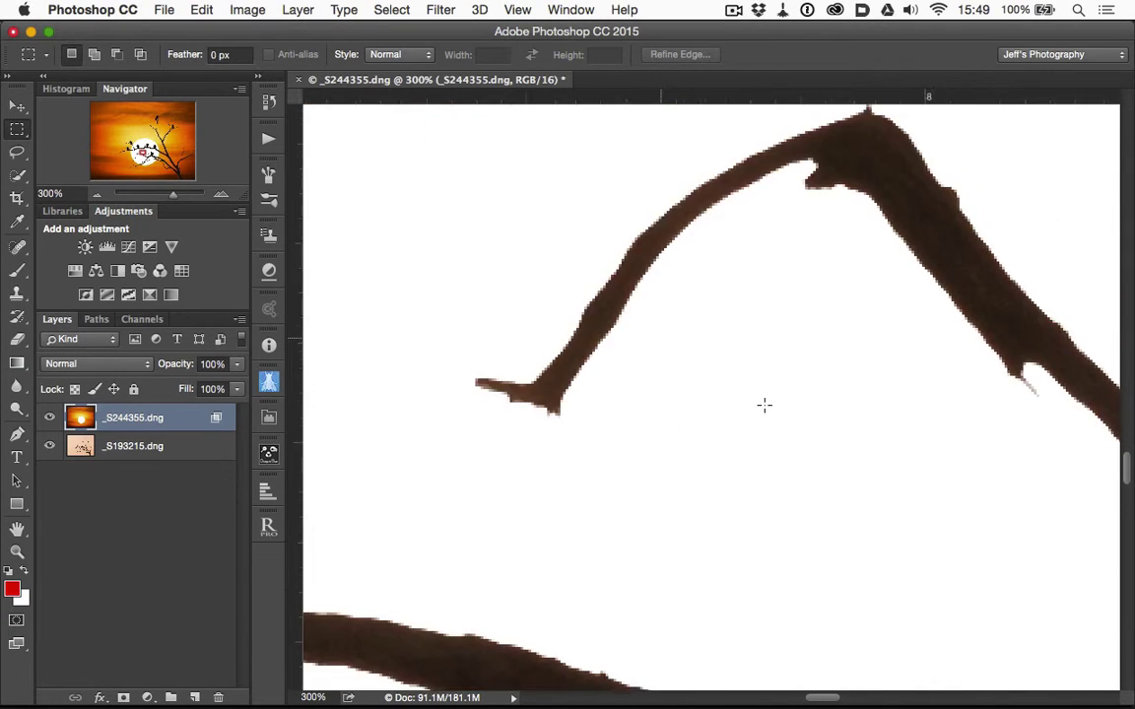
pyautogui.scroll(-5, 764, 405)
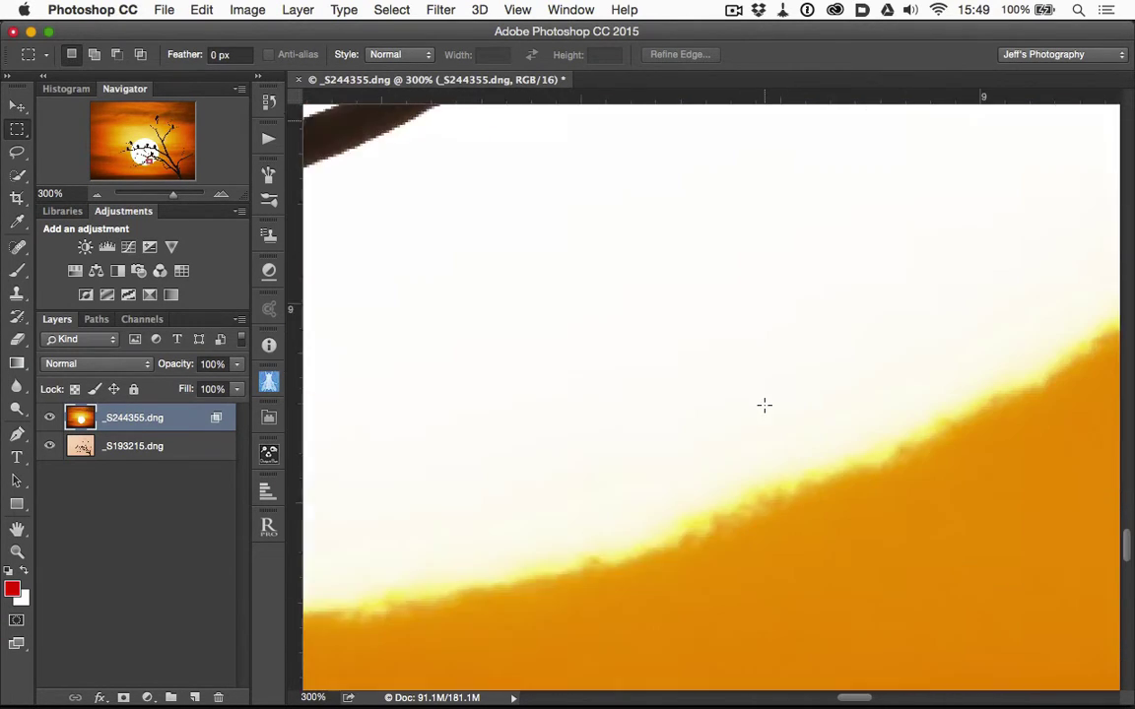
pyautogui.hscroll(3, 765, 405)
pyautogui.scroll(3, 765, 404)
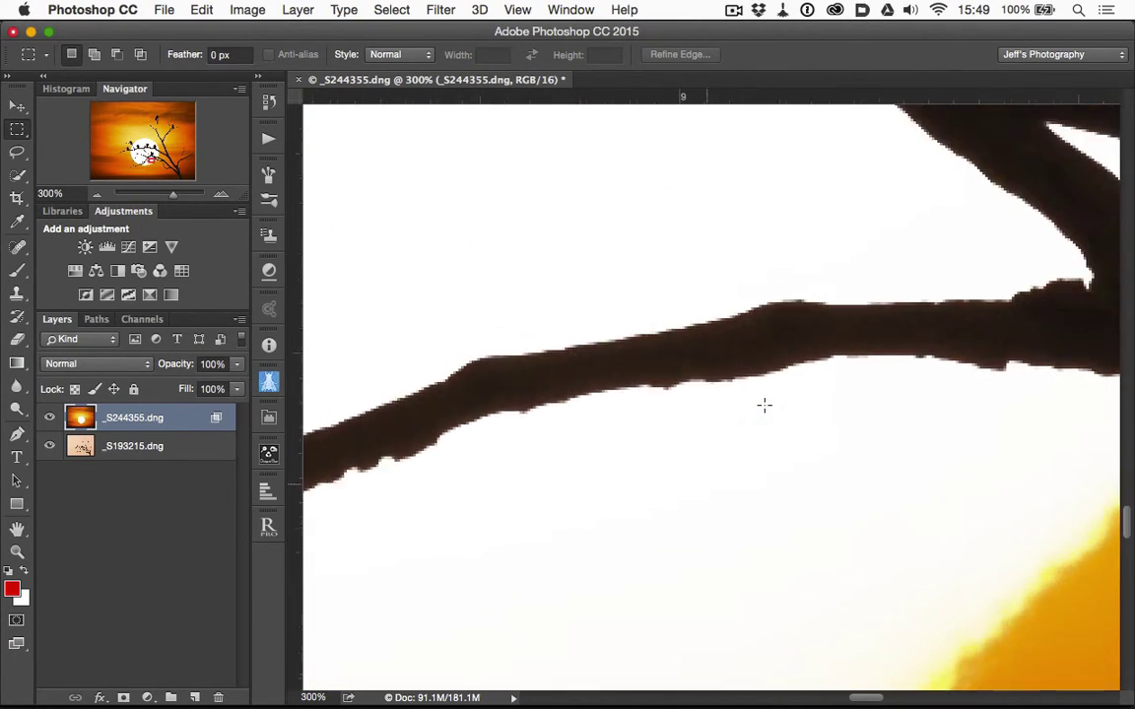
pyautogui.hscroll(4, 765, 405)
pyautogui.scroll(4, 764, 405)
pyautogui.hscroll(3, 765, 405)
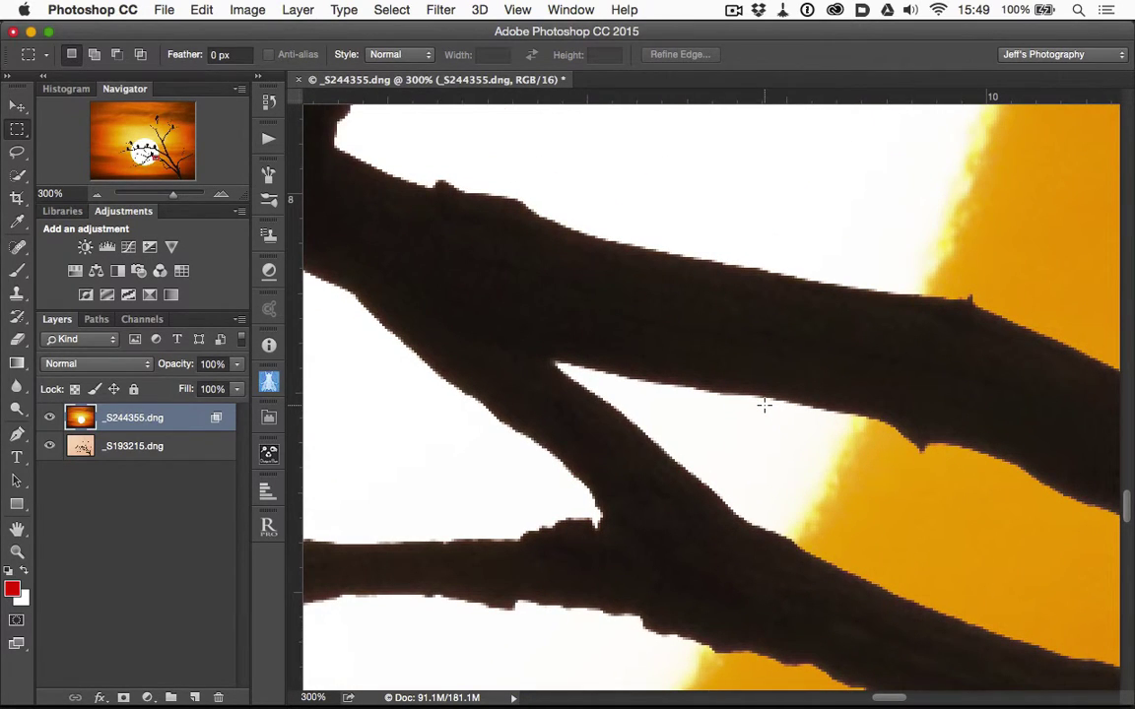
pyautogui.hscroll(-2, 764, 405)
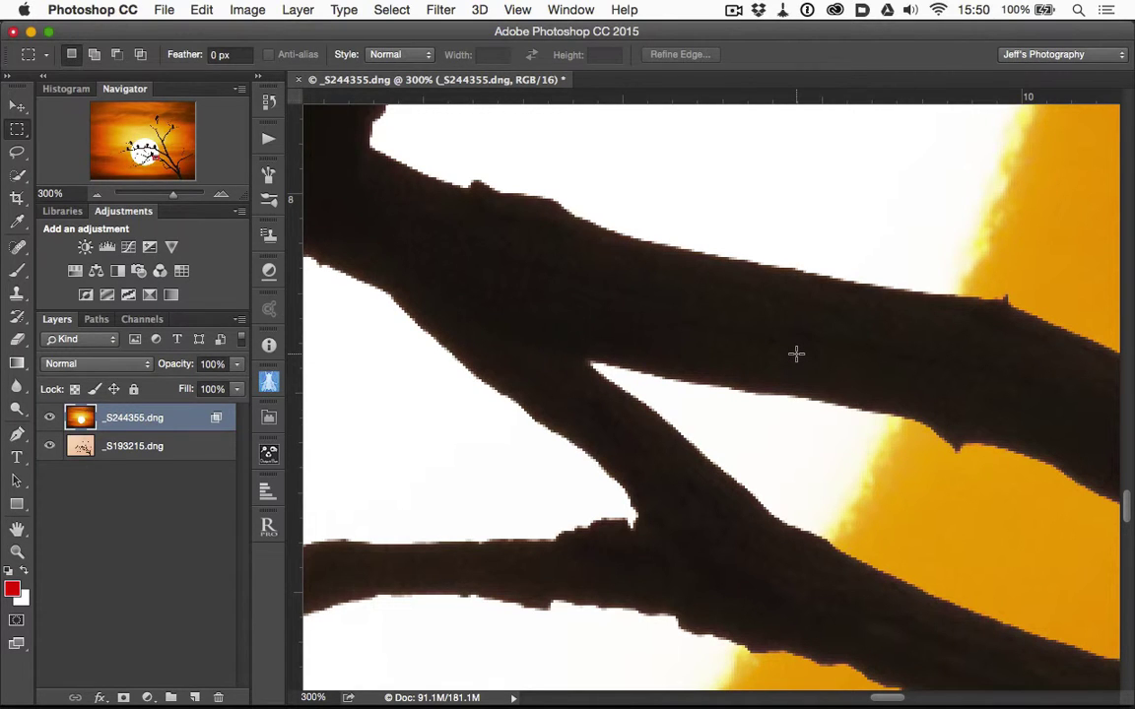
pyautogui.press('super+0')
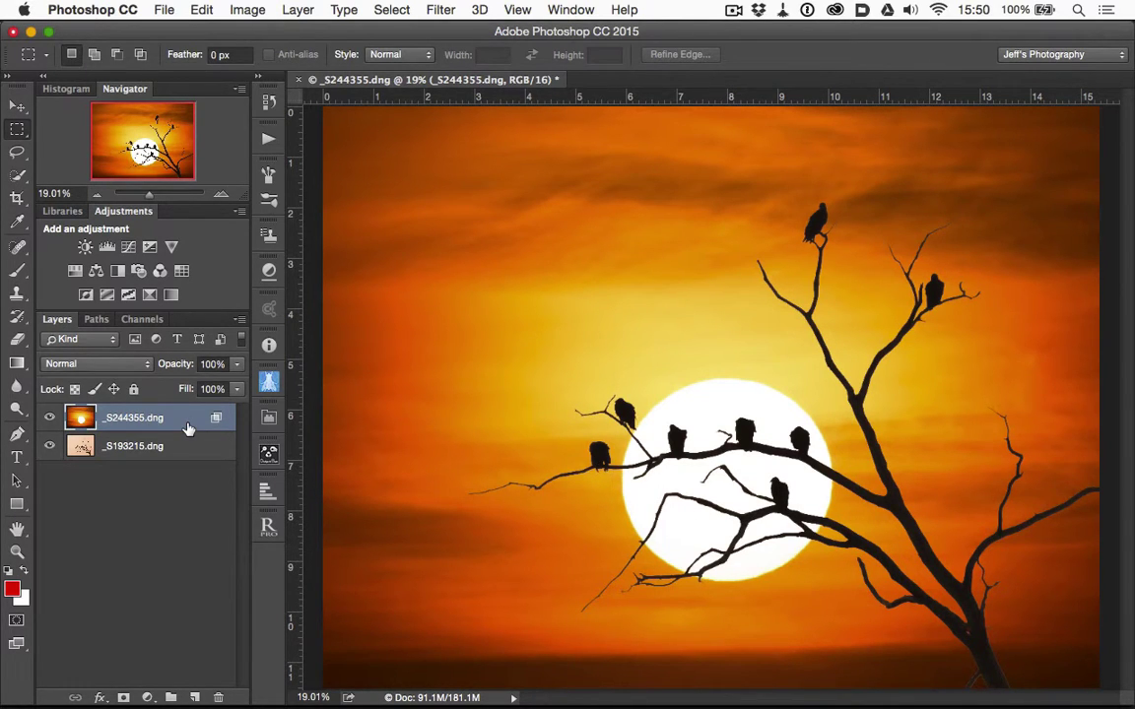
# Step: Stamp all visible layers into a new top layer and apply the Average blur filter to it
pyautogui.press('super+alt+shift+e')
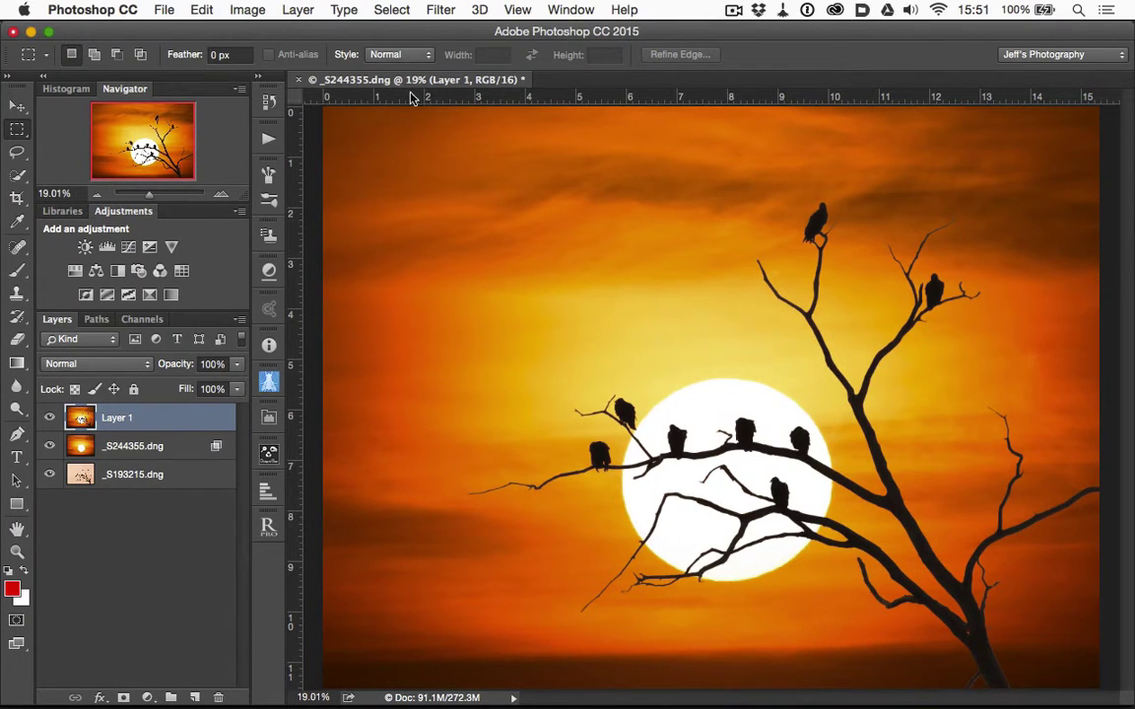
pyautogui.click(438, 9)
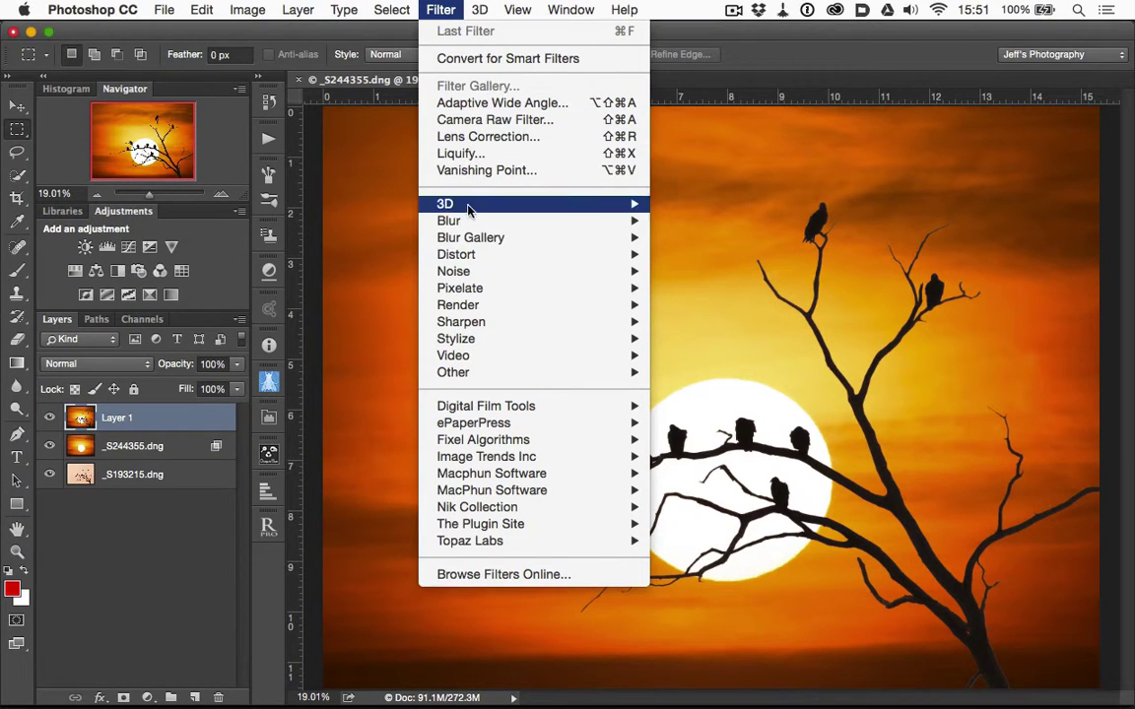
pyautogui.moveTo(443, 218)
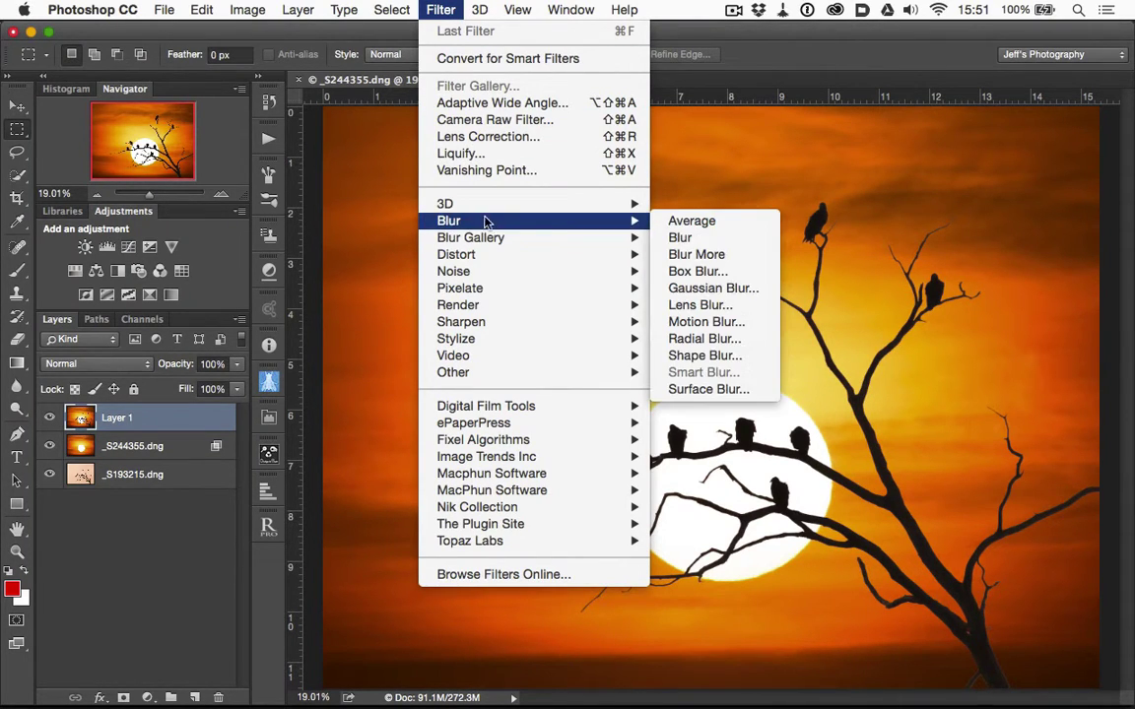
pyautogui.click(684, 221)
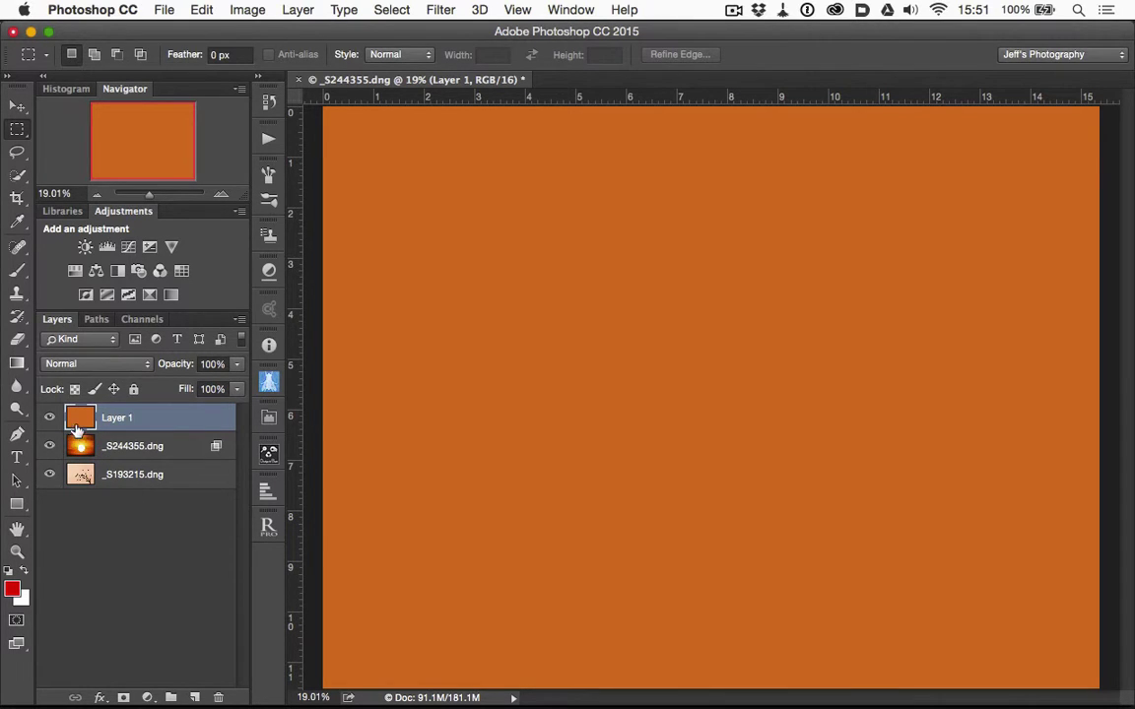
# Step: Set the averaged layer's blend mode to Soft Light and compare the image with that layer hidden and shown
pyautogui.click(98, 364)
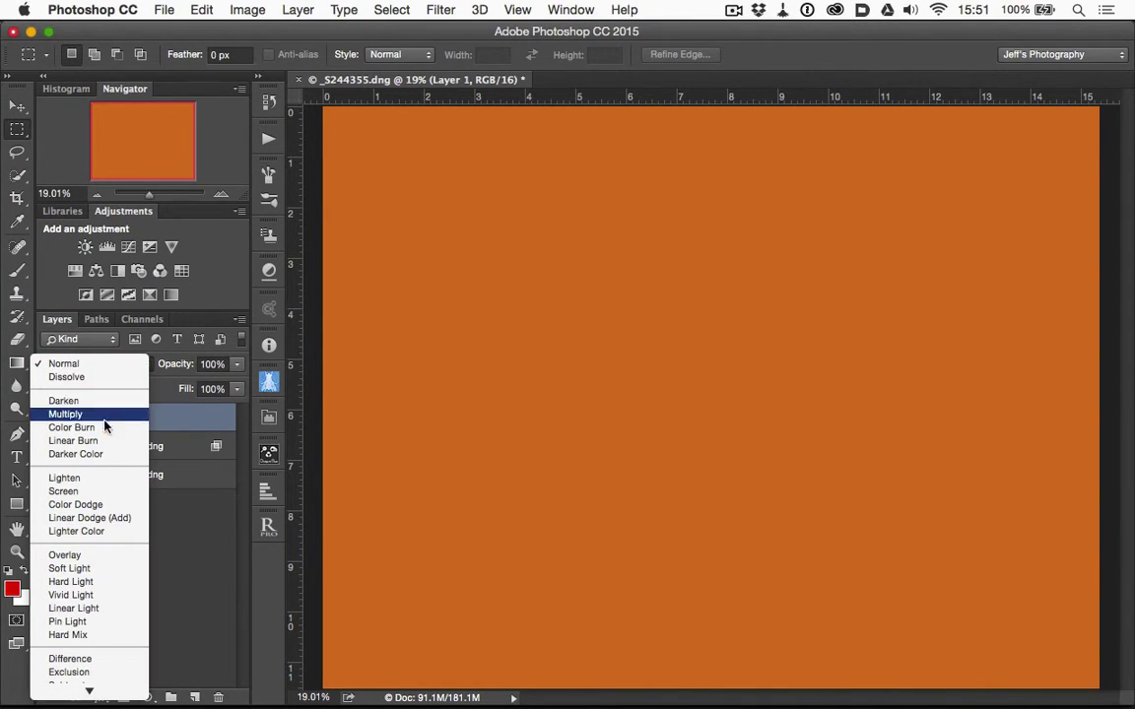
pyautogui.click(114, 570)
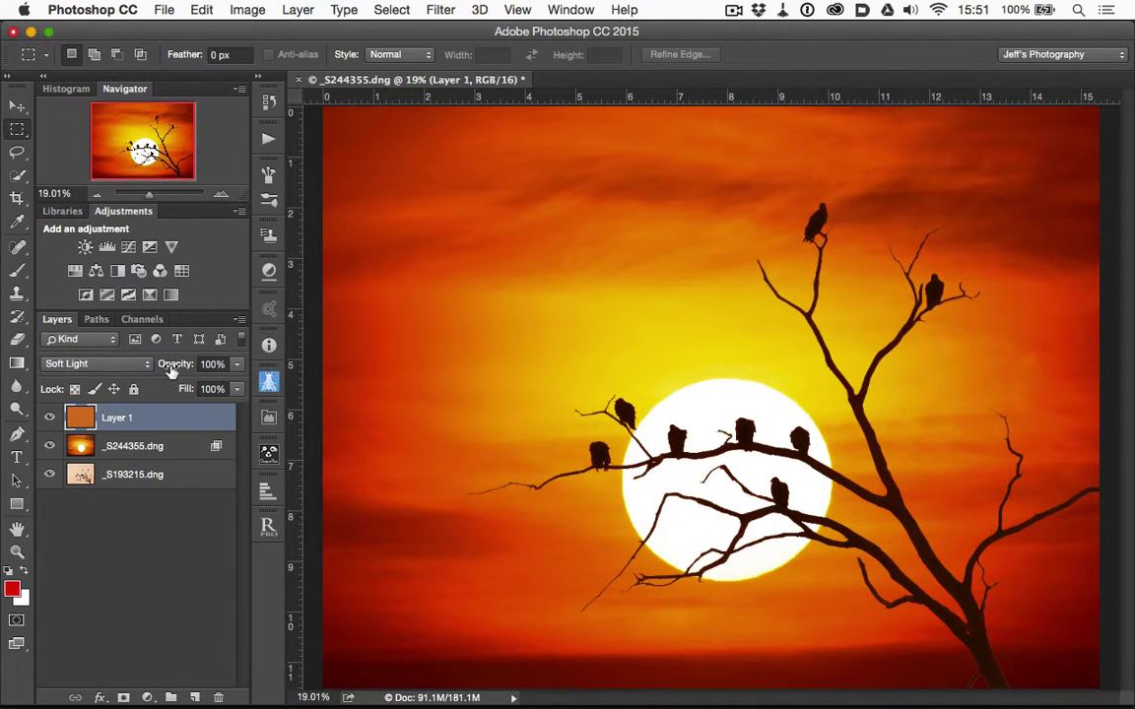
pyautogui.click(48, 419)
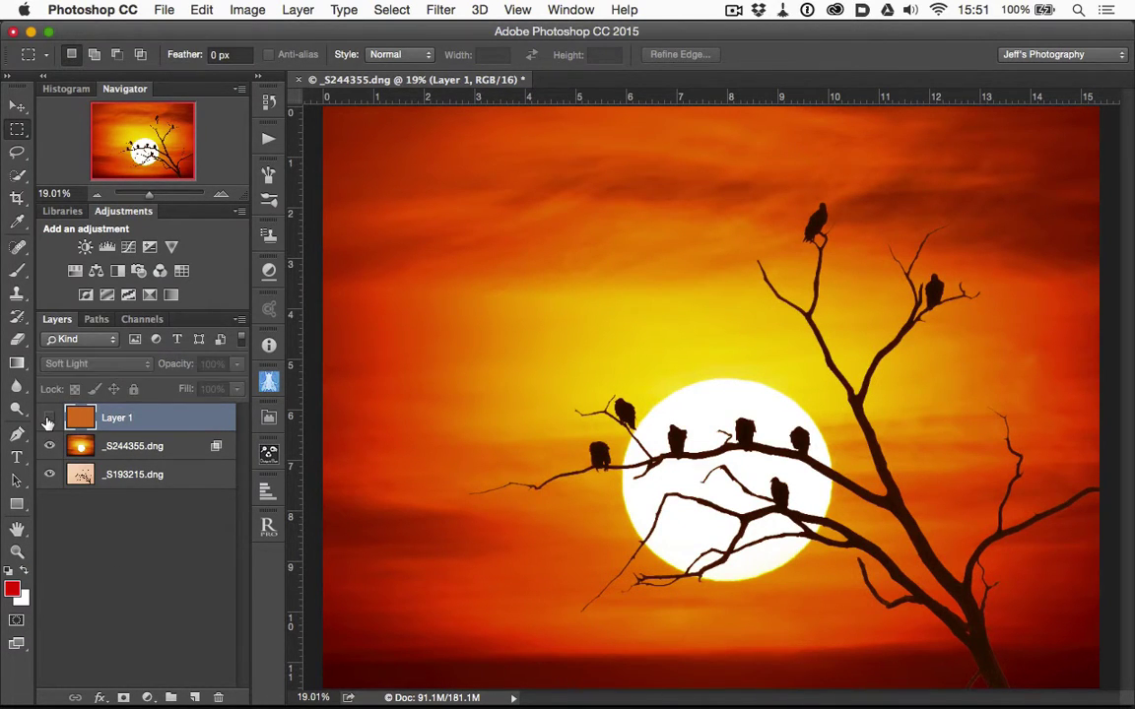
pyautogui.click(48, 418)
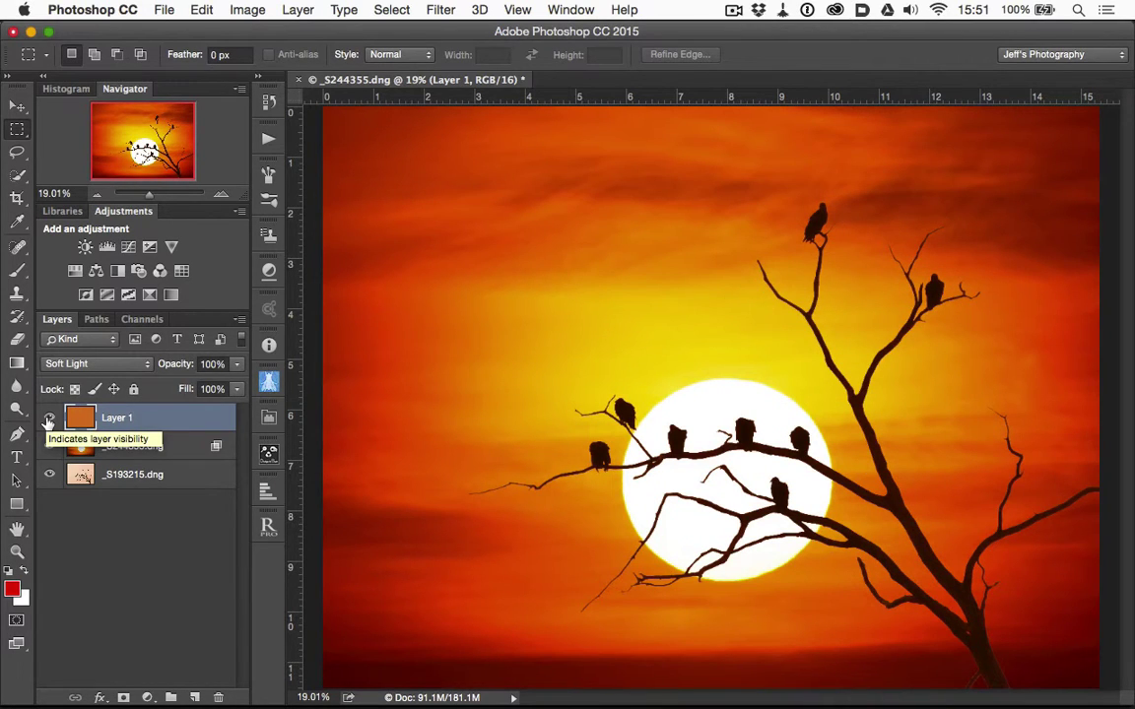
# Step: Try Overlay as the averaged layer's blend mode and return it to Soft Light
pyautogui.click(91, 365)
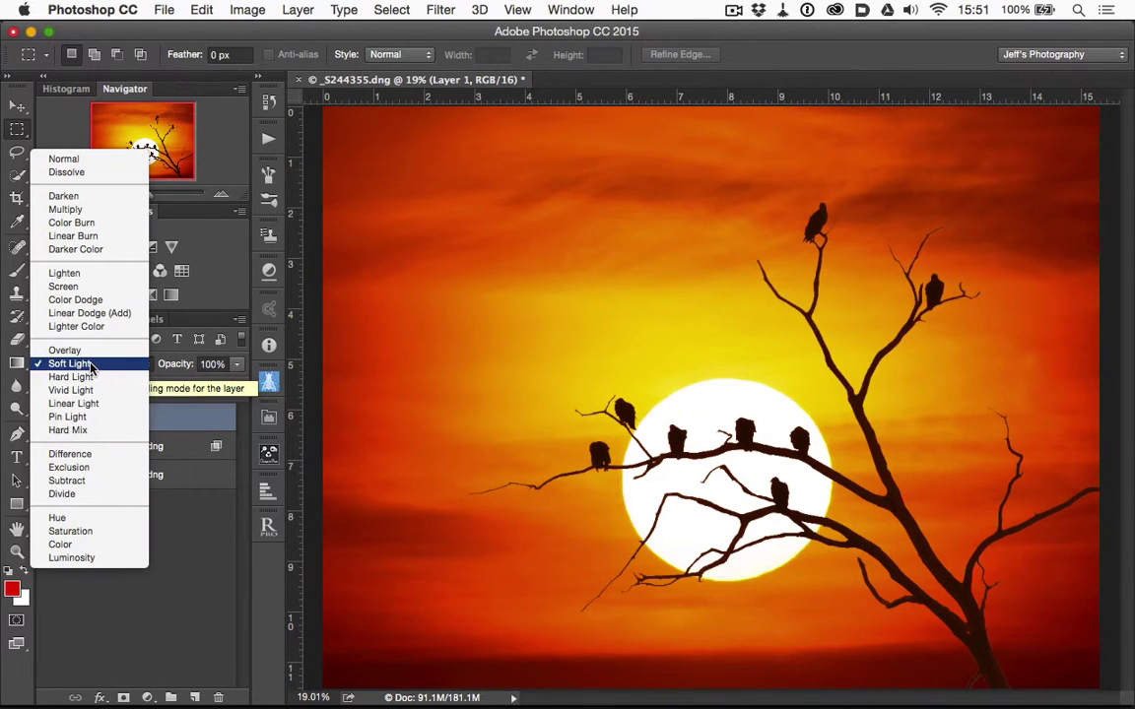
pyautogui.click(88, 353)
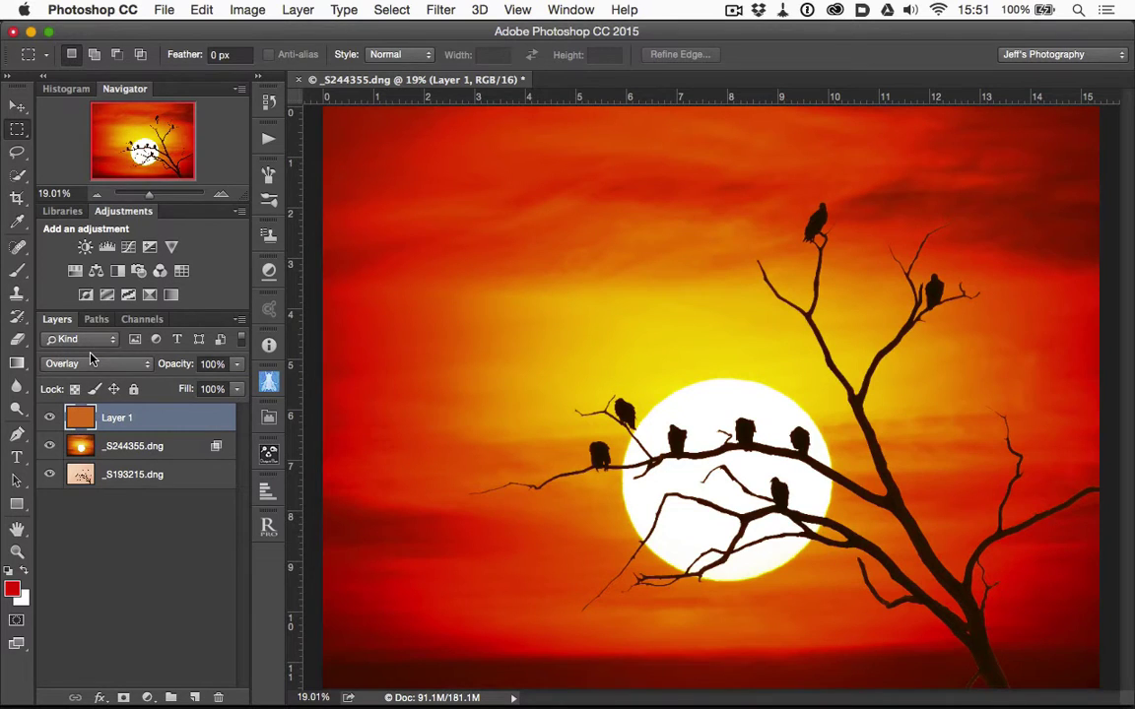
pyautogui.click(92, 371)
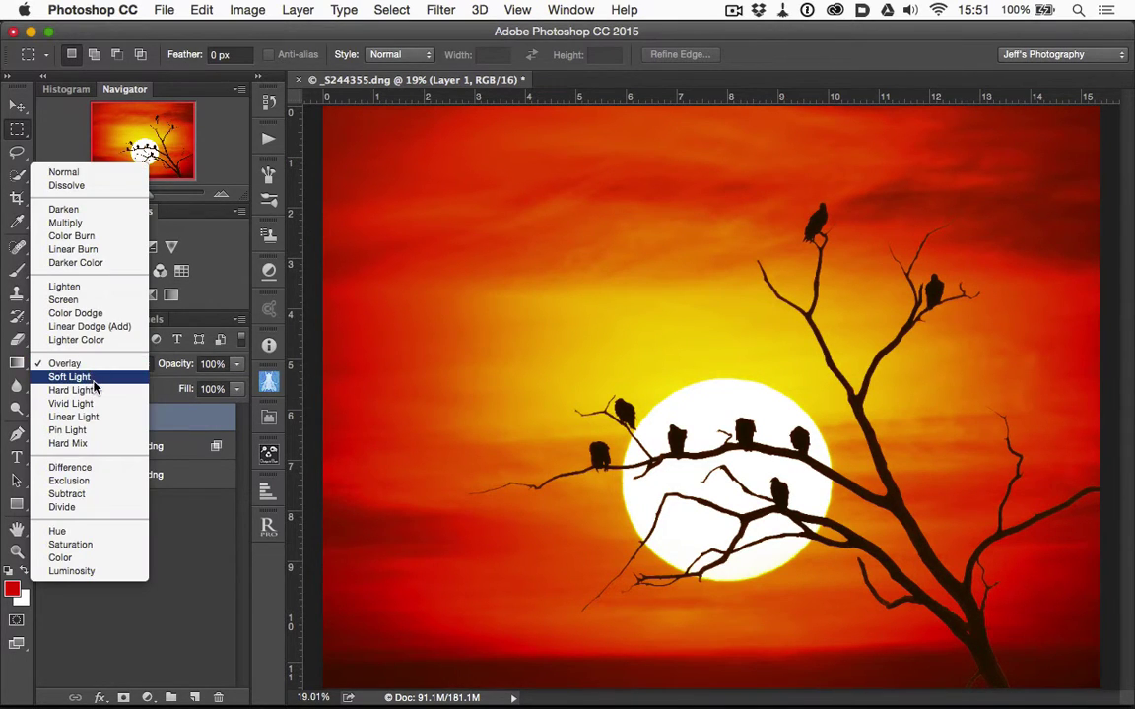
pyautogui.click(94, 373)
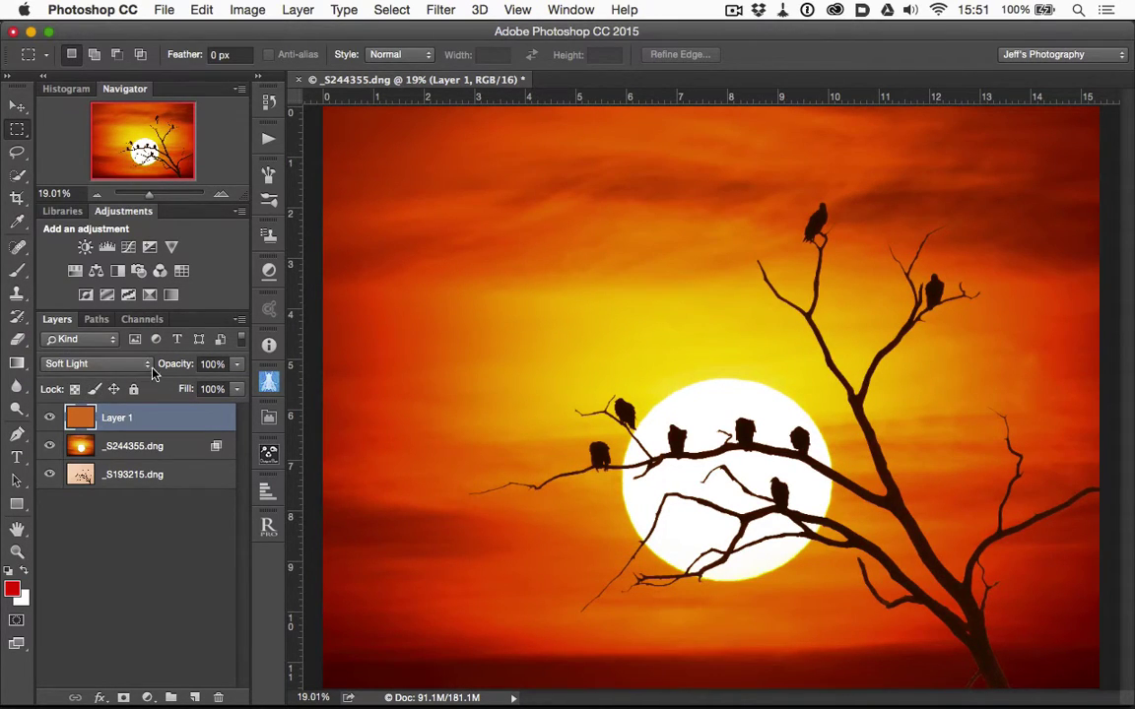
# Step: Lower the averaged layer's opacity to 40% and compare the image with that layer hidden and shown
pyautogui.moveTo(162, 364); pyautogui.dragTo(131, 365)
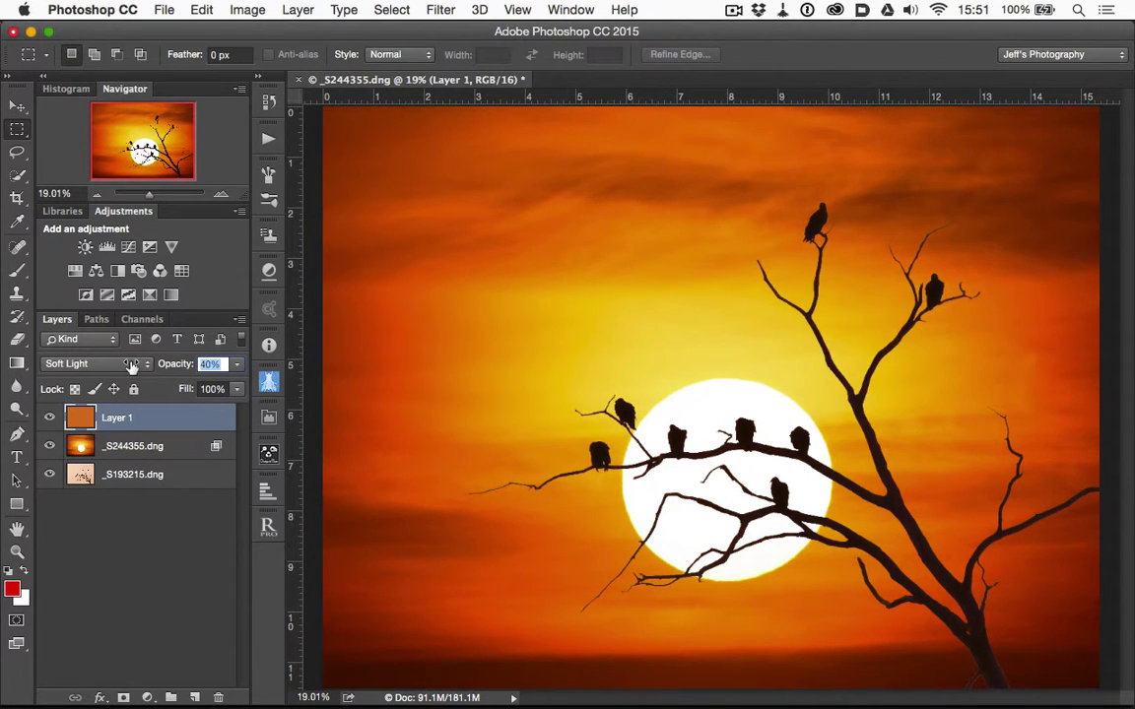
pyautogui.click(50, 417)
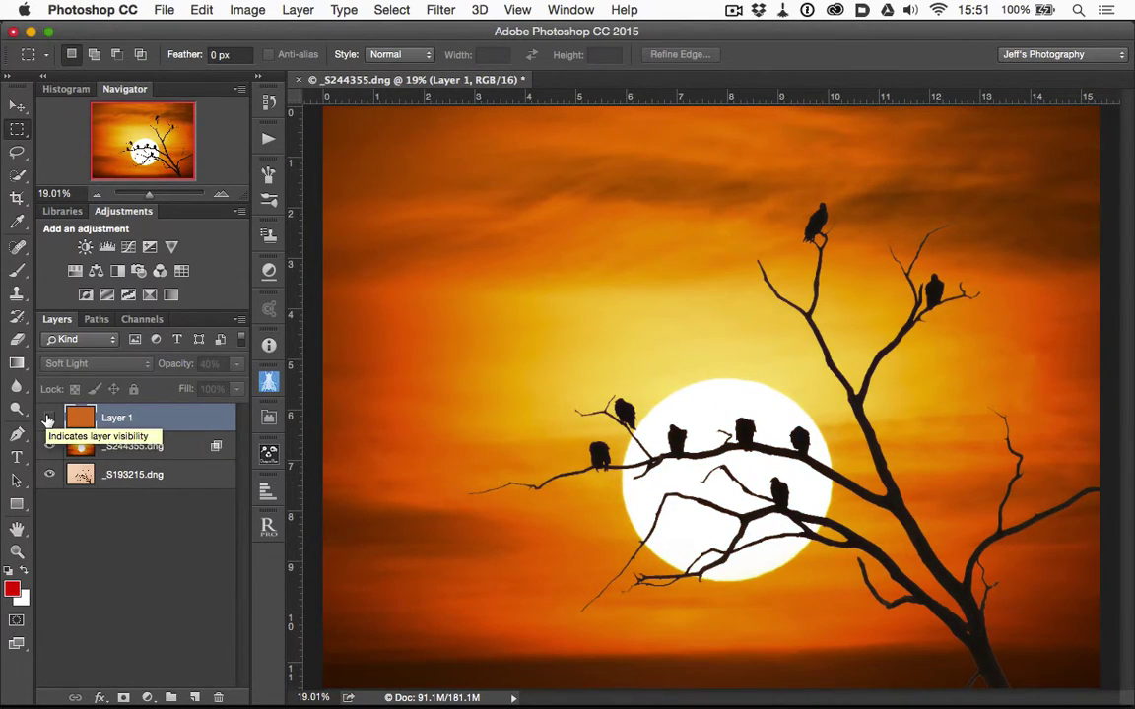
pyautogui.click(48, 420)
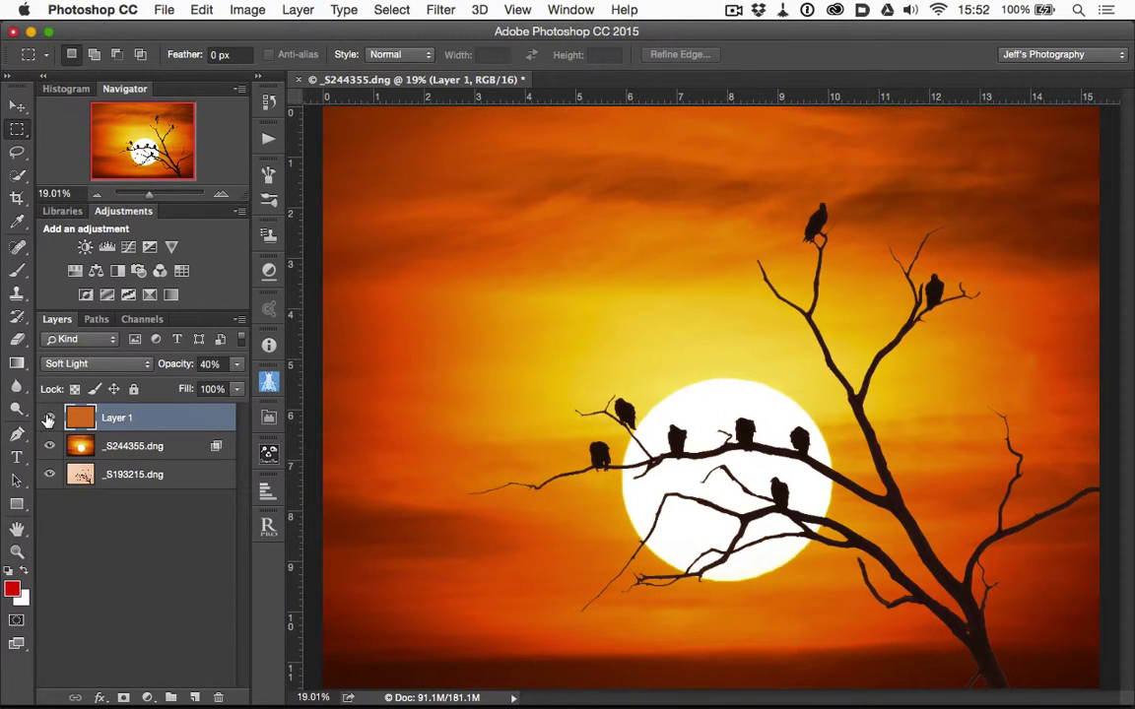
pyautogui.click(48, 419)
pyautogui.click(48, 420)
pyautogui.click(48, 419)
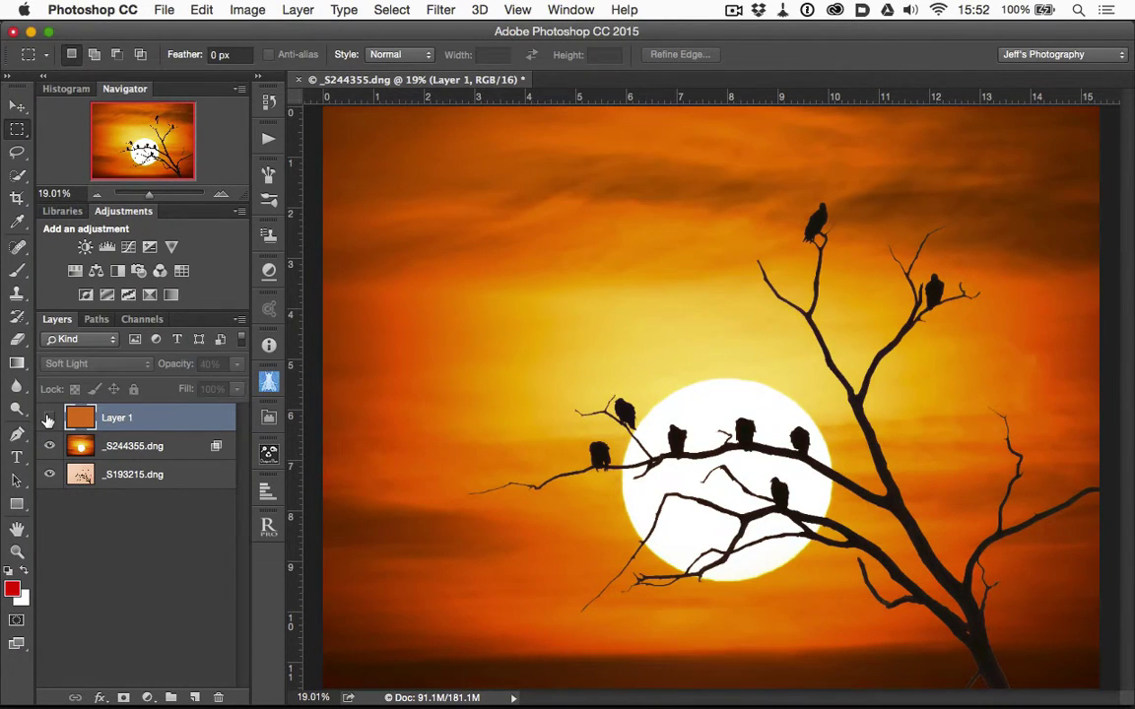
pyautogui.click(48, 420)
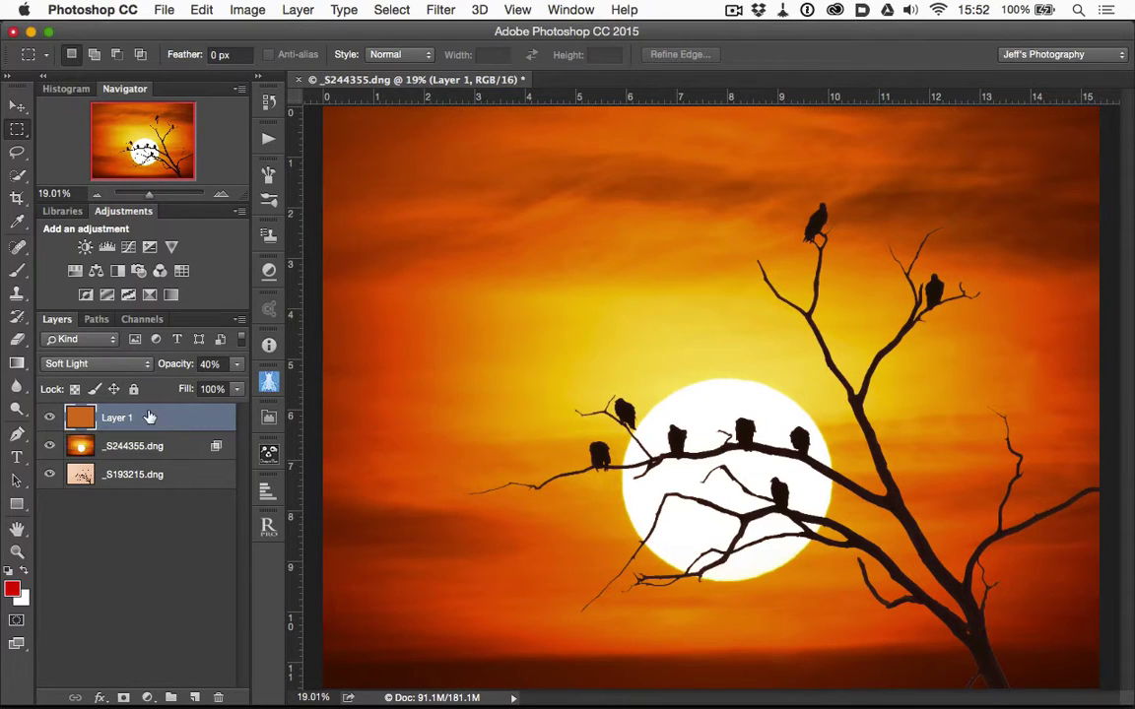
# Step: Split the averaged layer's underlying-layer Blend If points to 0/52 for the blacks and 222/255 for the whites, and apply them
pyautogui.doubleClick(171, 419)
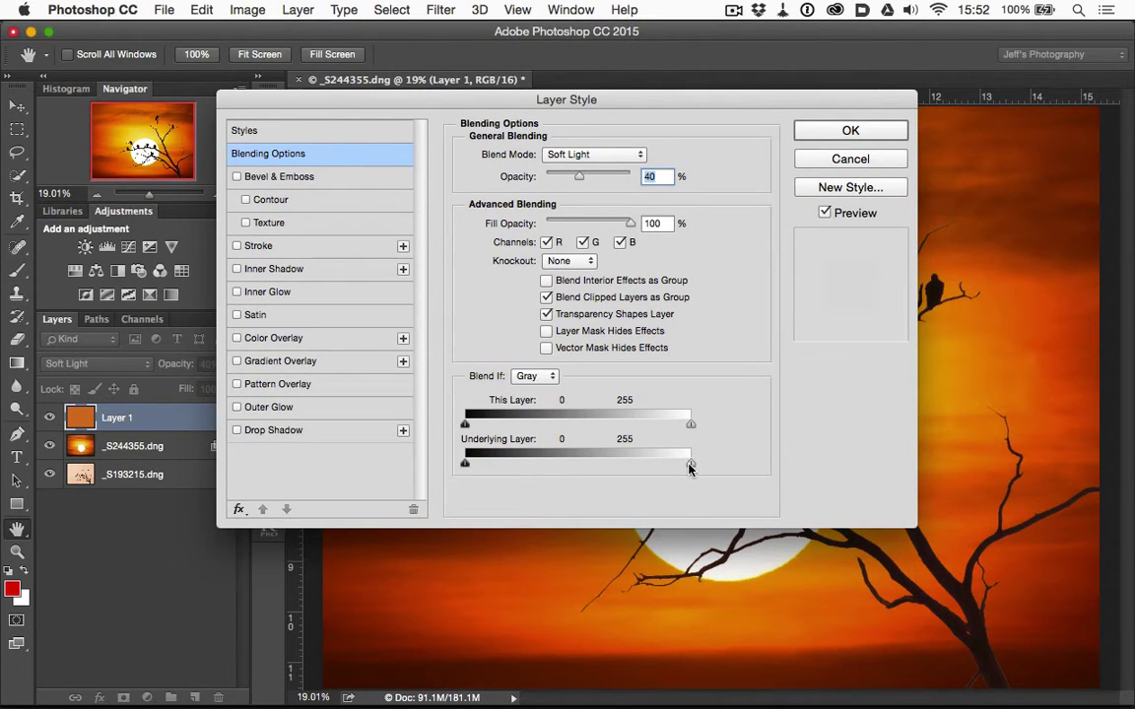
pyautogui.press('alt')
pyautogui.moveTo(689, 463); pyautogui.dragTo(658, 467)
pyautogui.moveTo(492, 470); pyautogui.dragTo(513, 469)
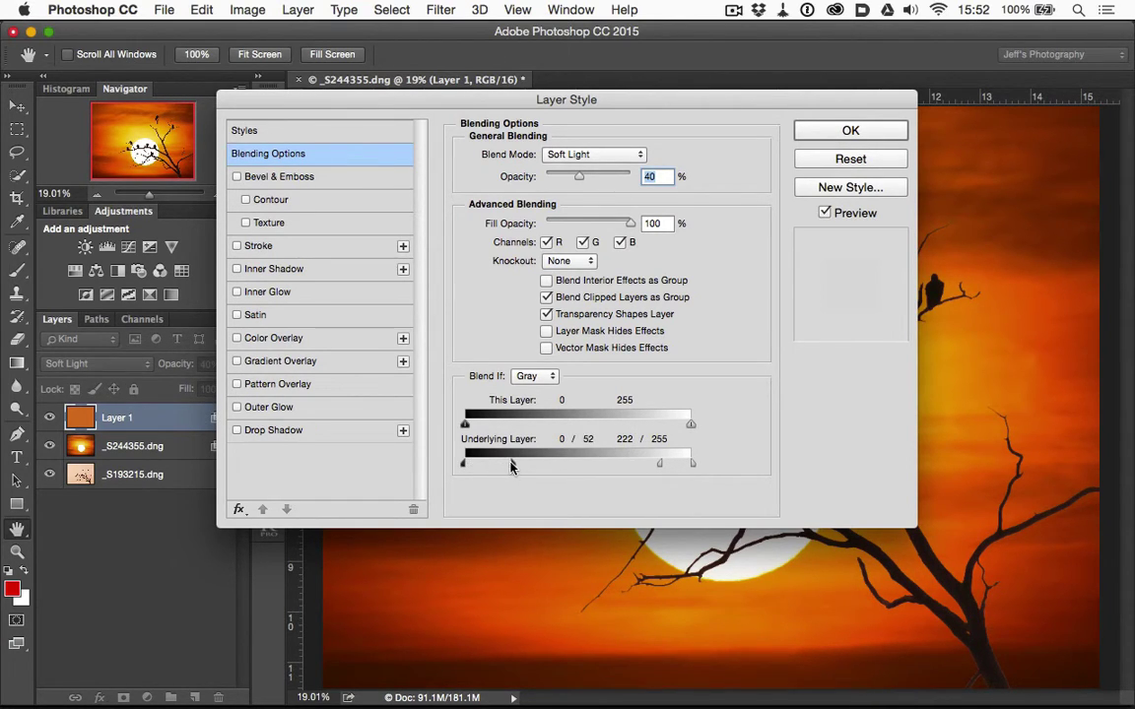
pyautogui.click(836, 128)
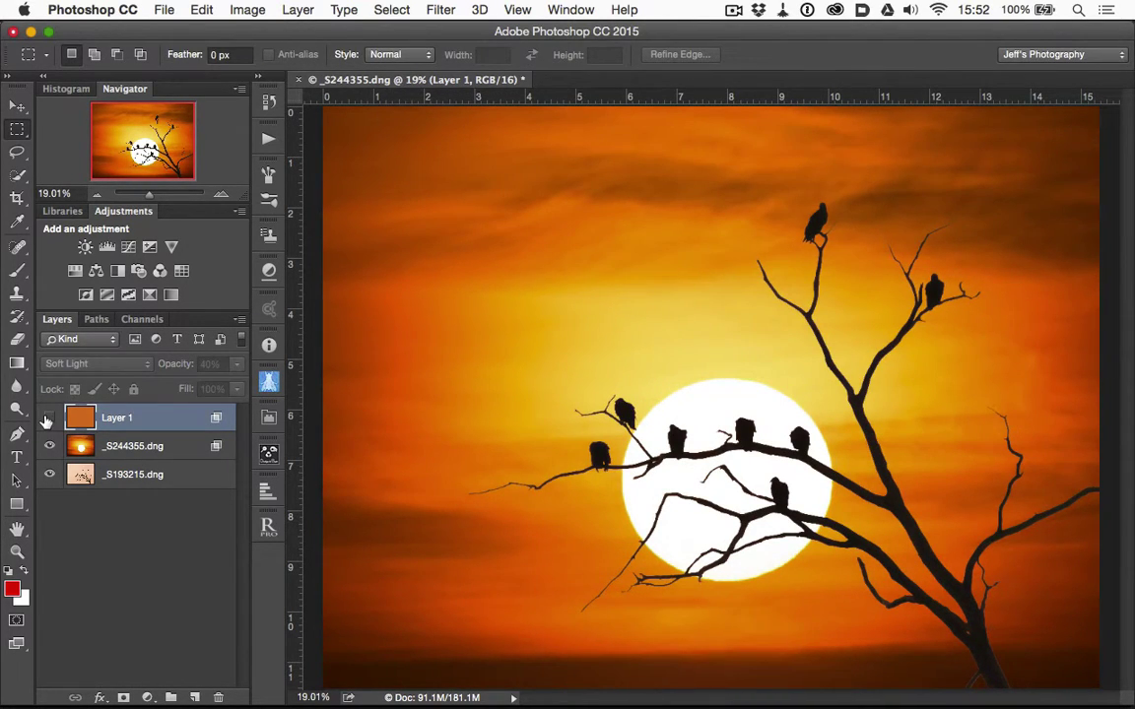
# Step: Examine the birds and branches crossing the sun and the lower limbs at 100% for clean edges and colour
pyautogui.press('super+1')
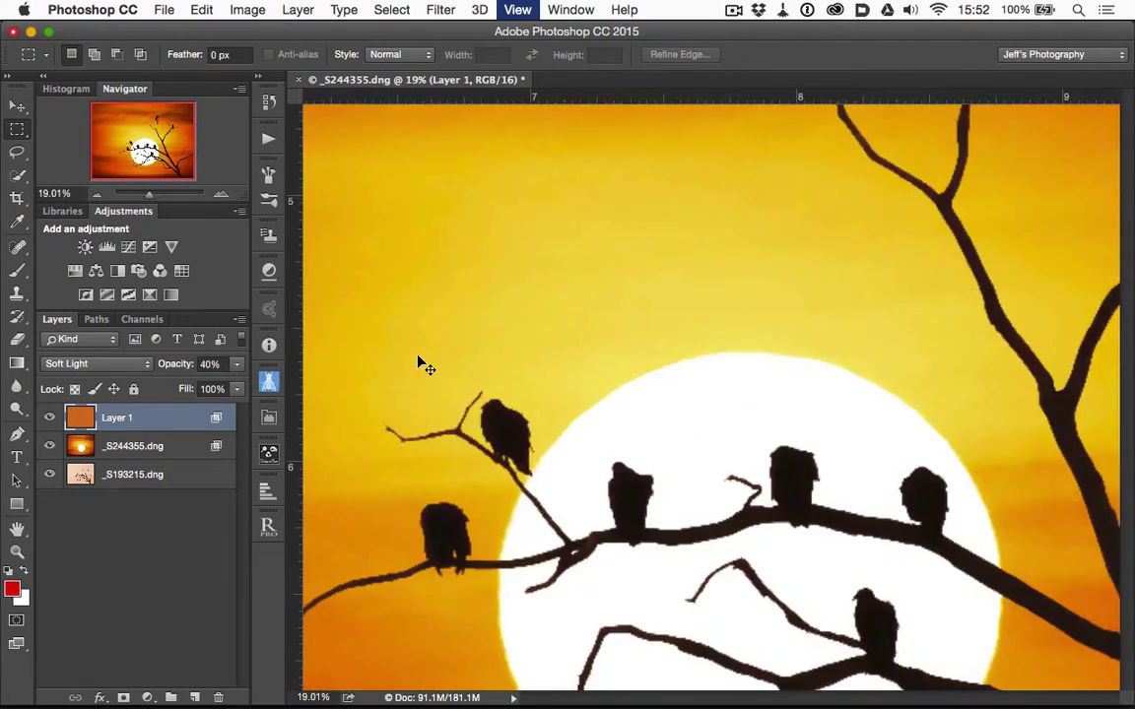
pyautogui.scroll(-3, 537, 418)
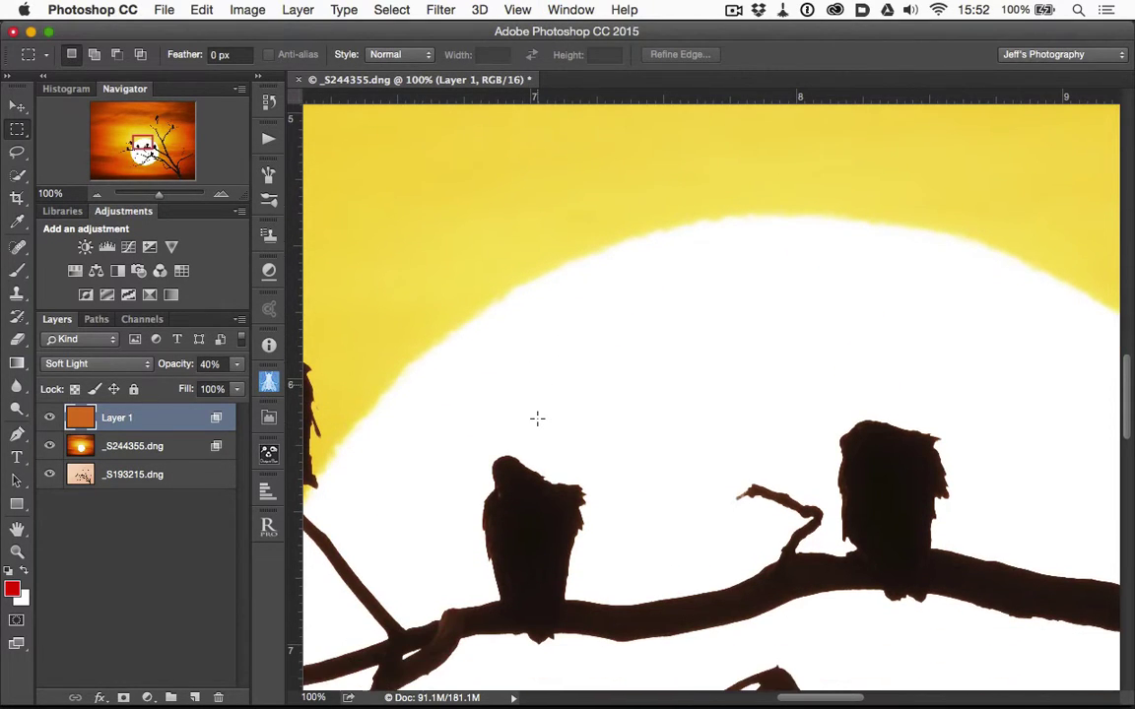
pyautogui.hscroll(-5, 537, 418)
pyautogui.scroll(-3, 536, 419)
pyautogui.hscroll(-2, 537, 418)
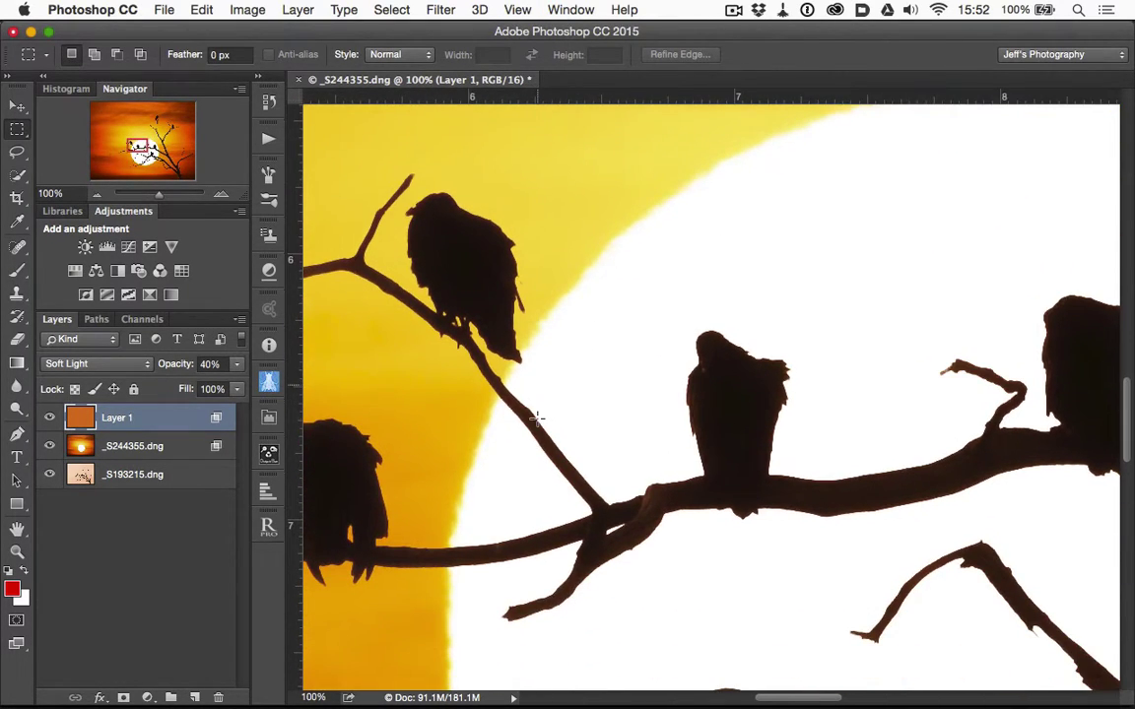
pyautogui.scroll(-4, 537, 419)
pyautogui.hscroll(6, 537, 418)
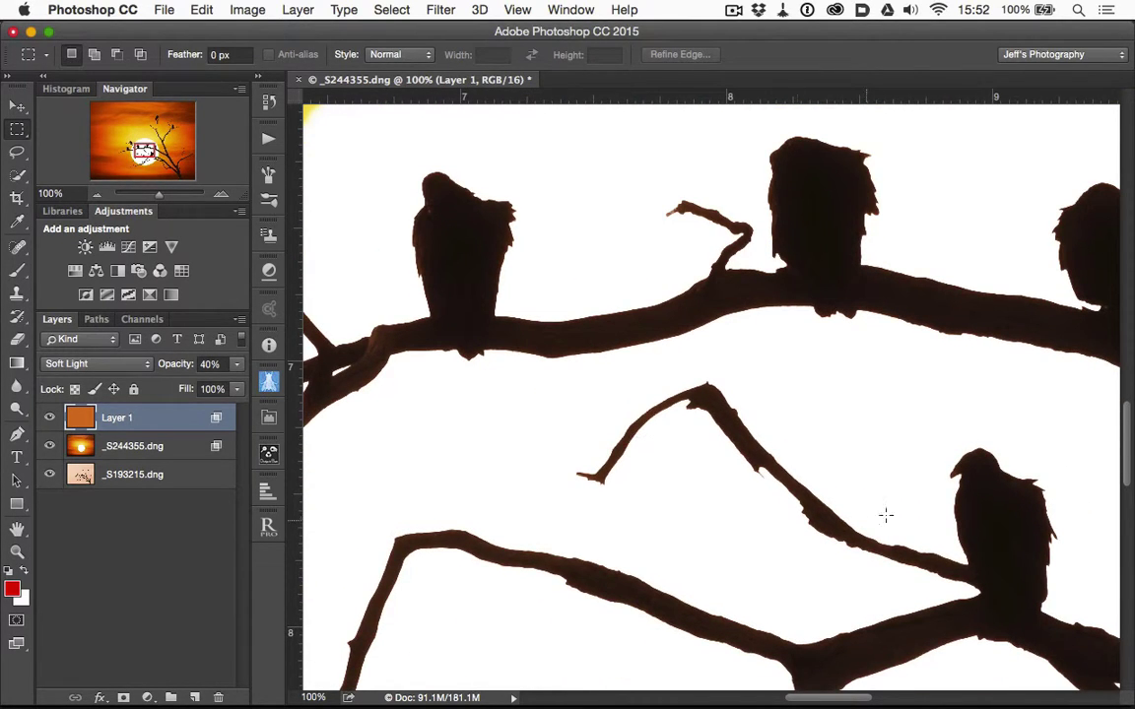
pyautogui.hscroll(10, 881, 467)
pyautogui.scroll(-5, 880, 467)
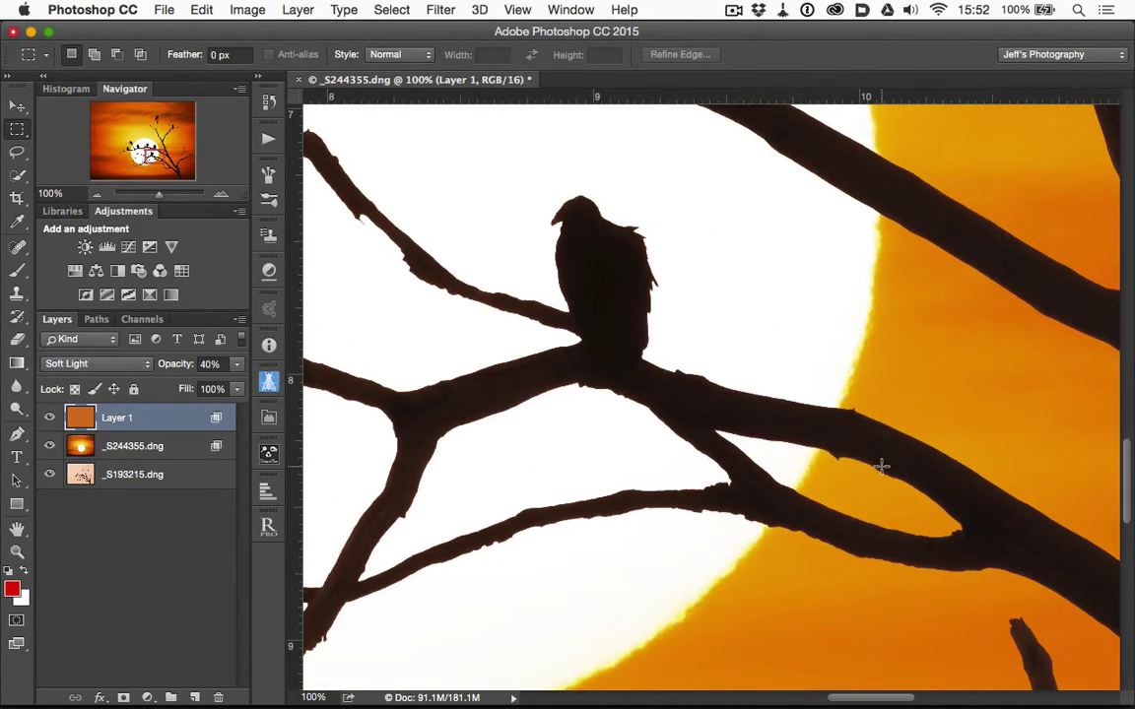
pyautogui.scroll(-5, 881, 467)
pyautogui.scroll(5, 881, 467)
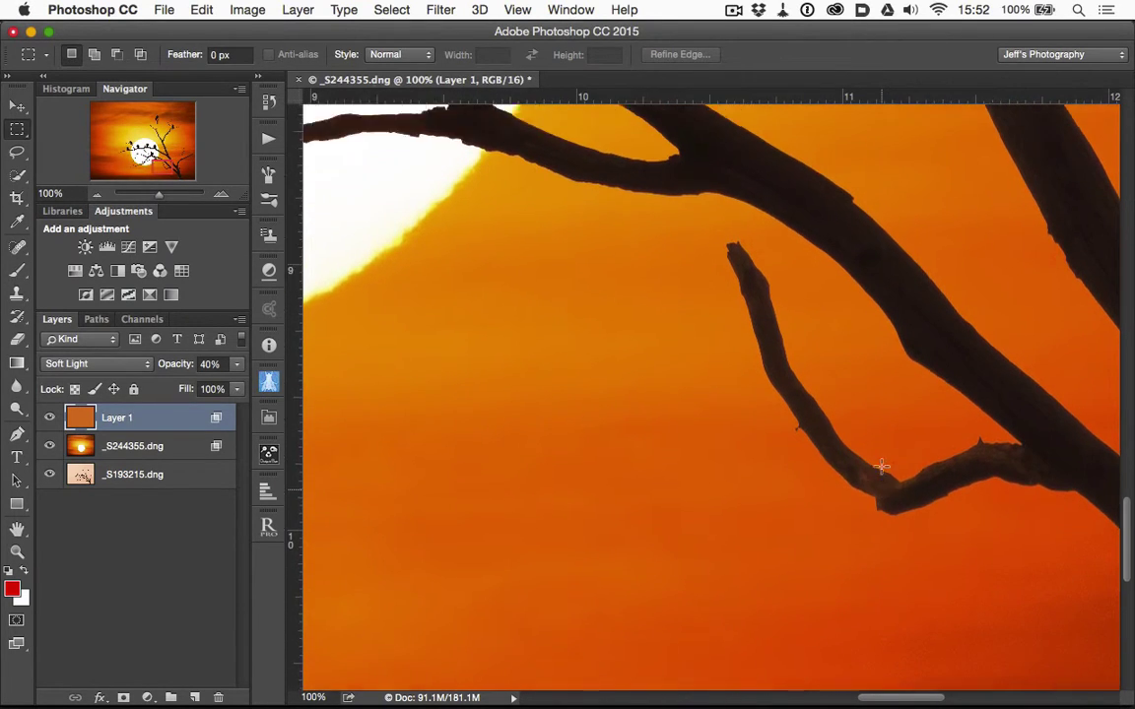
# Step: Inspect the upper branches and their perched birds at 100%, and return to the branch crossing the sun's edge
pyautogui.hscroll(3, 880, 467)
pyautogui.scroll(15, 881, 466)
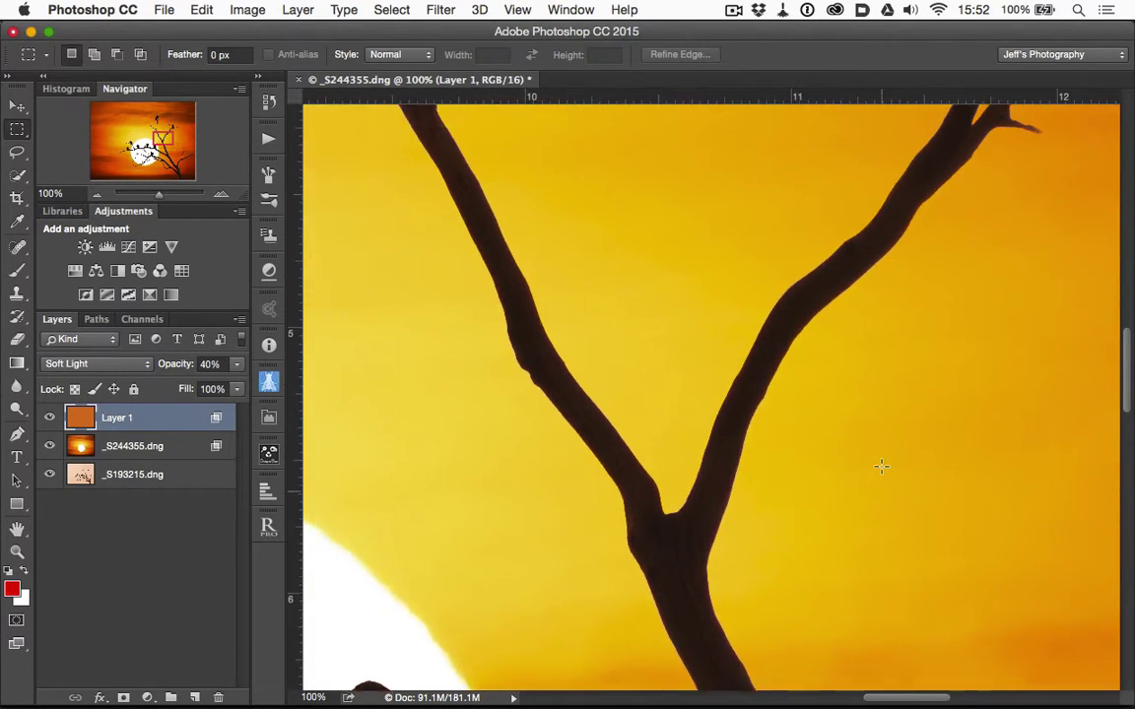
pyautogui.scroll(5, 881, 467)
pyautogui.hscroll(2, 881, 467)
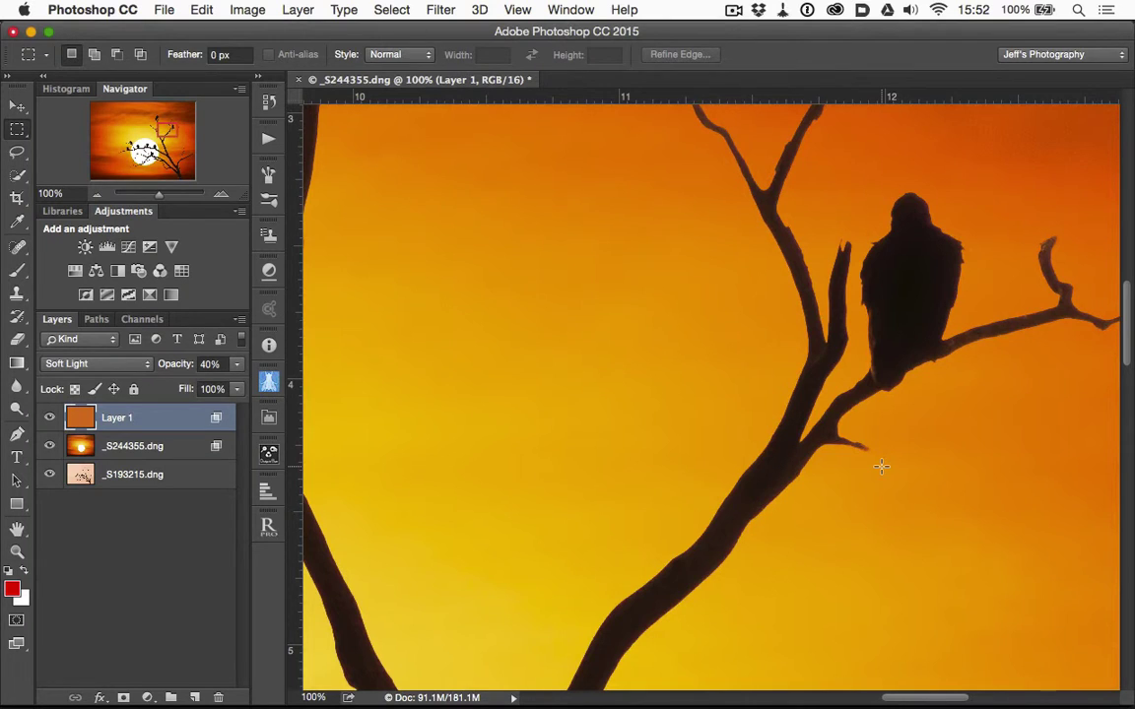
pyautogui.scroll(3, 881, 467)
pyautogui.scroll(15, 881, 467)
pyautogui.hscroll(-15, 881, 467)
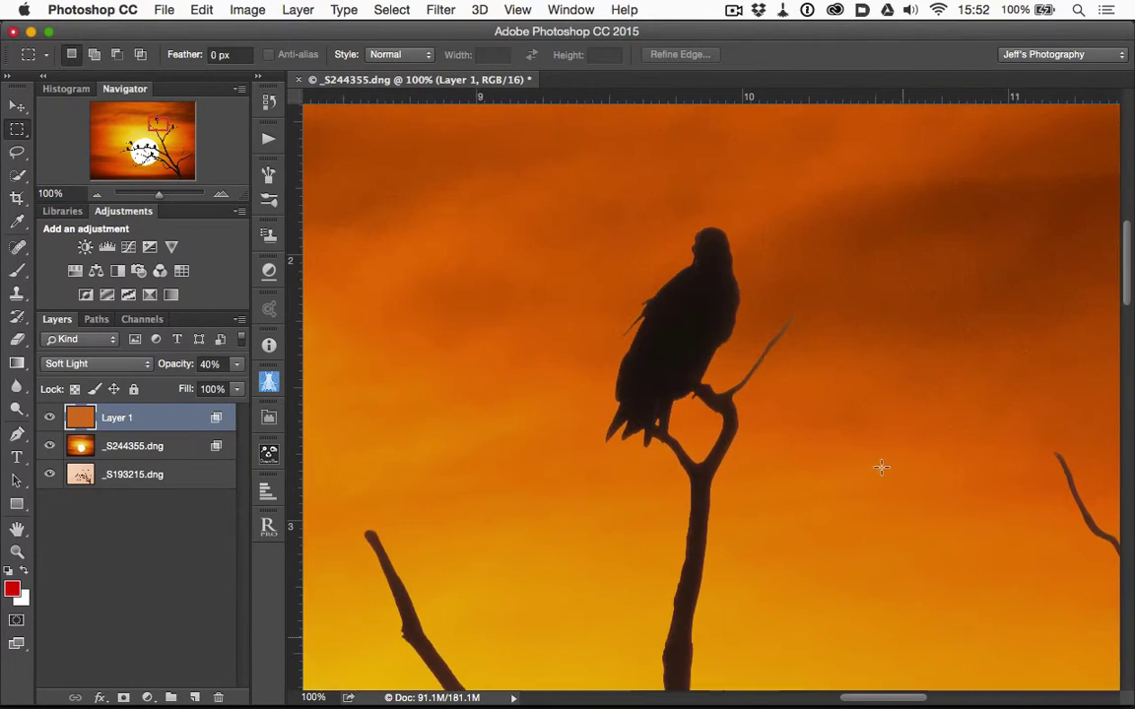
pyautogui.scroll(-15, 881, 467)
pyautogui.hscroll(-12, 880, 467)
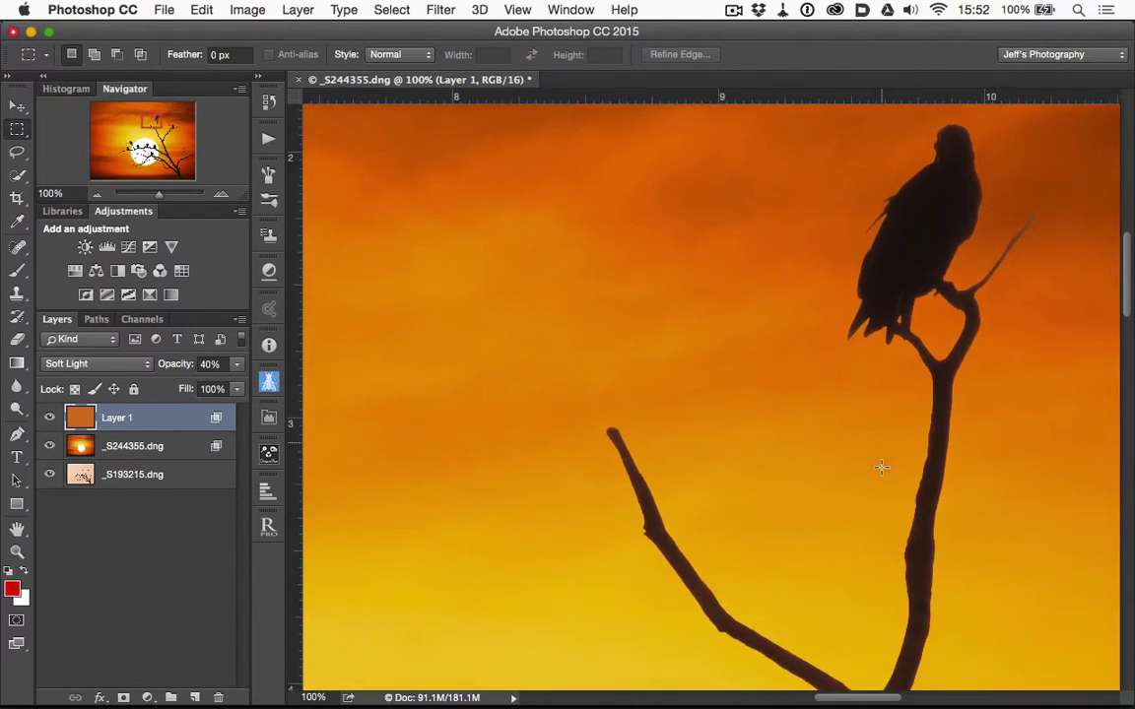
pyautogui.scroll(-10, 880, 467)
pyautogui.hscroll(-5, 881, 467)
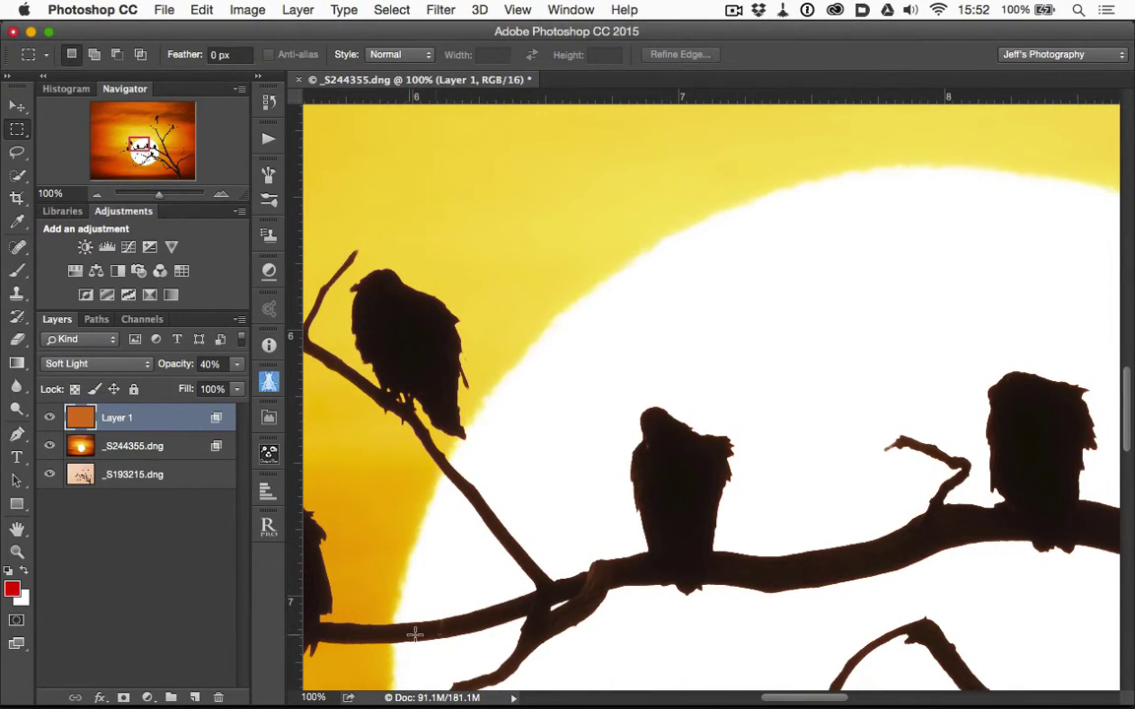
pyautogui.hscroll(-3, 448, 635)
pyautogui.scroll(-2, 448, 635)
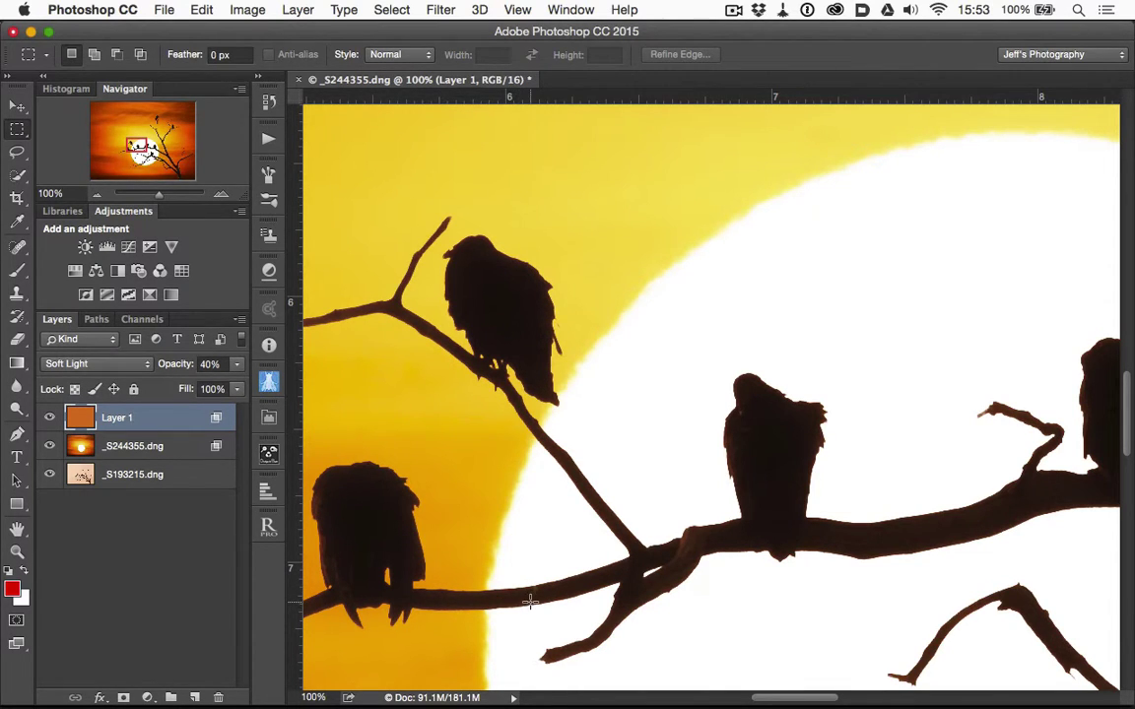
pyautogui.hscroll(5, 510, 624)
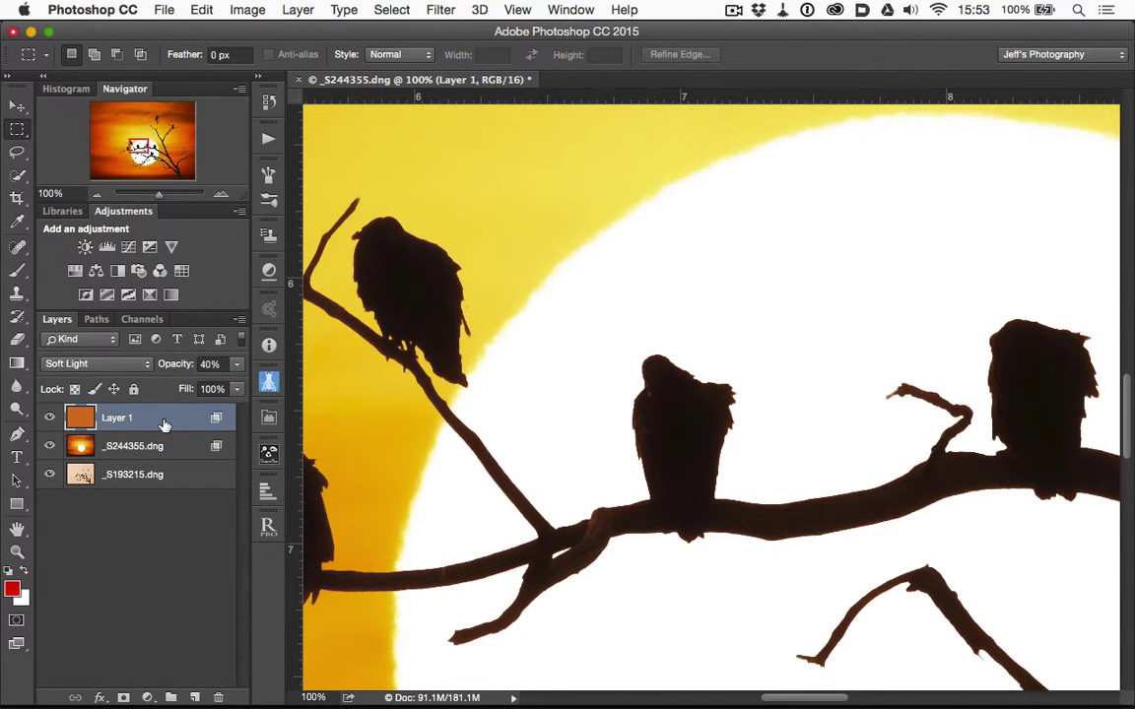
# Step: Hide the averaged layer and select the white sun disc on the sun photo layer with the Magic Wand, viewing the whole image
pyautogui.click(79, 450)
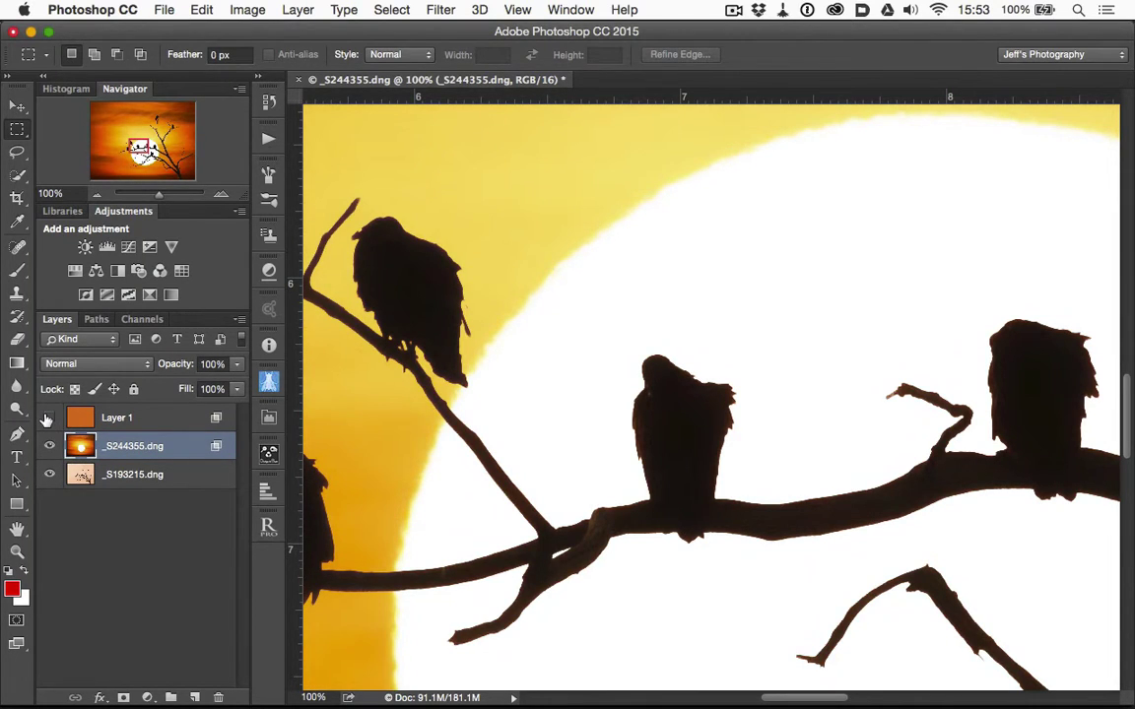
pyautogui.click(47, 418)
pyautogui.press('super+0')
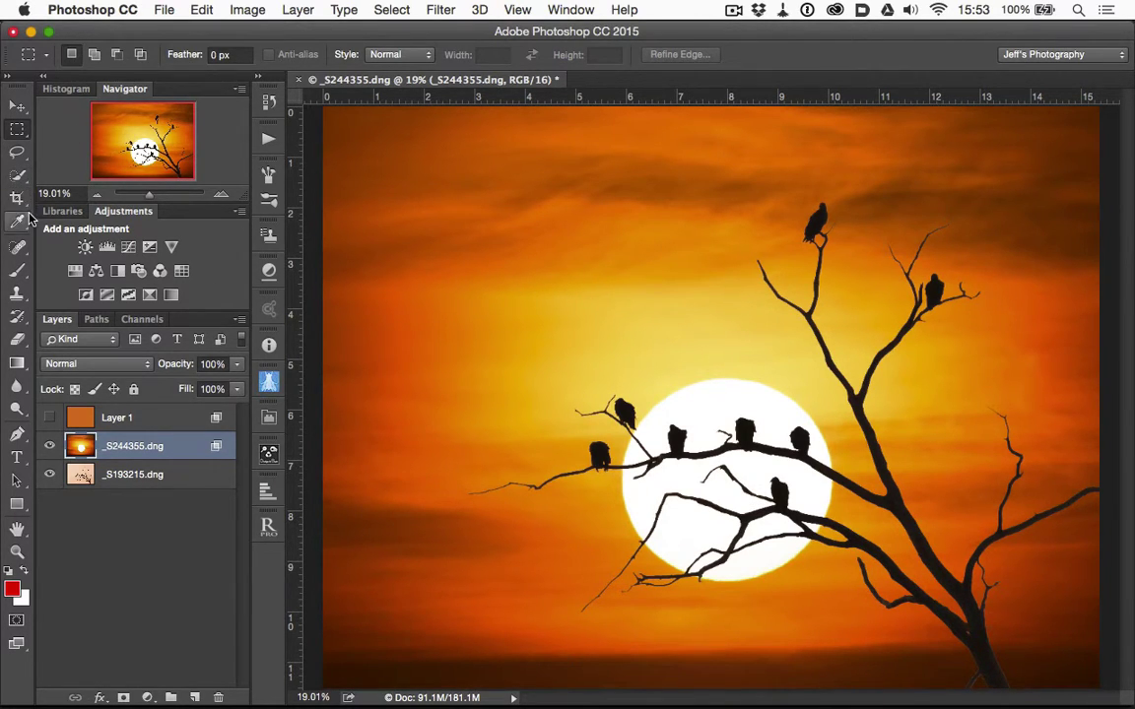
pyautogui.click(19, 180)
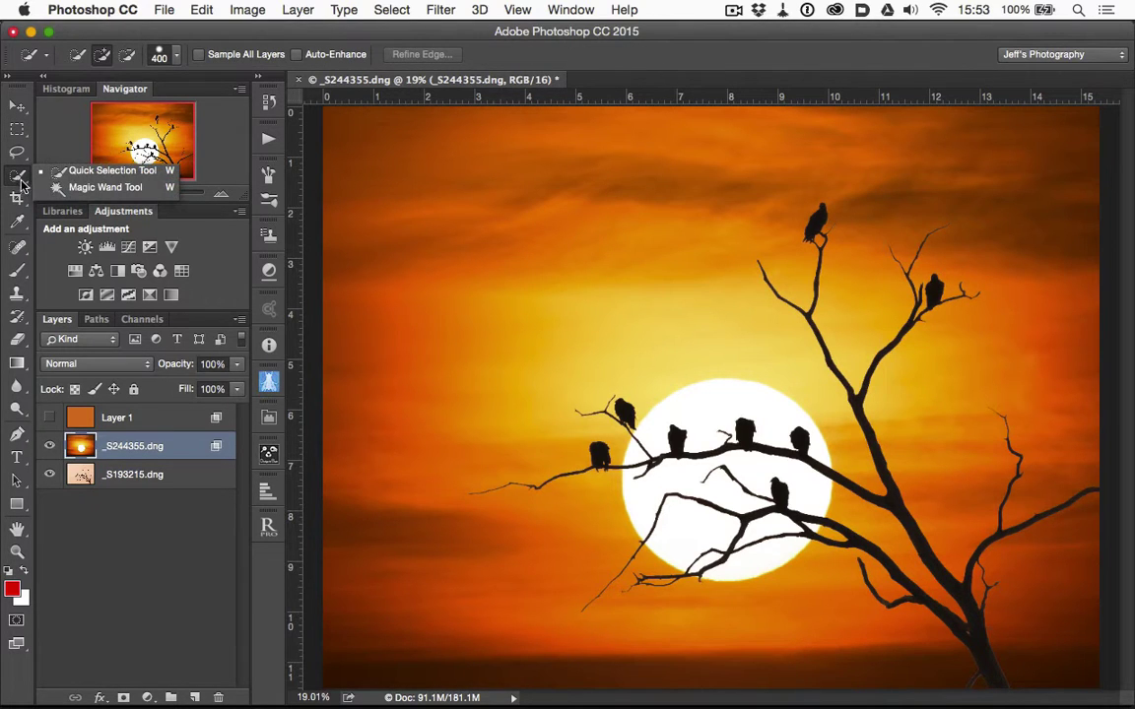
pyautogui.click(56, 187)
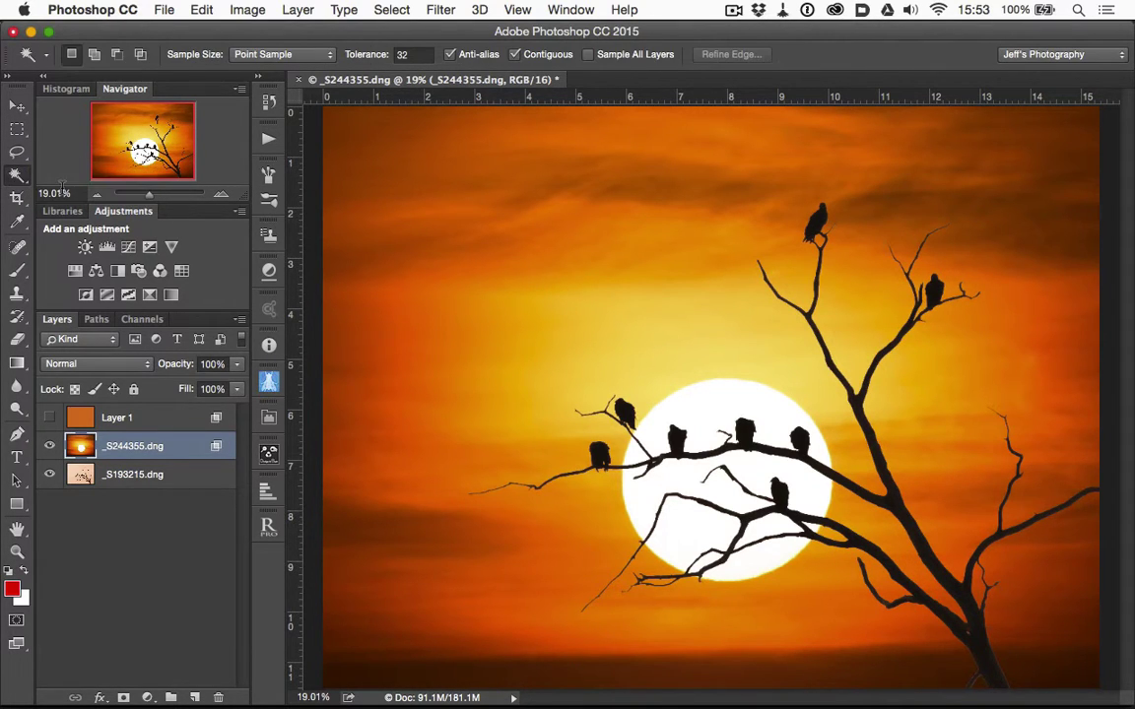
pyautogui.click(709, 394)
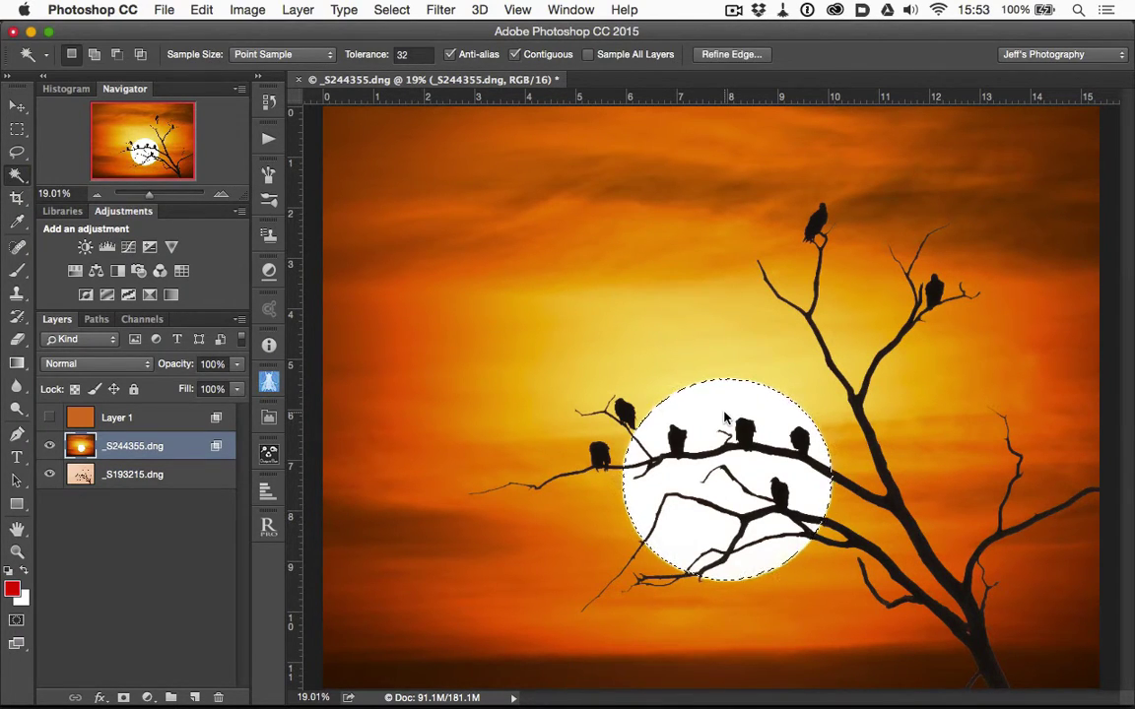
# Step: Show the averaged layer and clip a new Curves adjustment layer, masked by the sun selection, to it
pyautogui.click(49, 418)
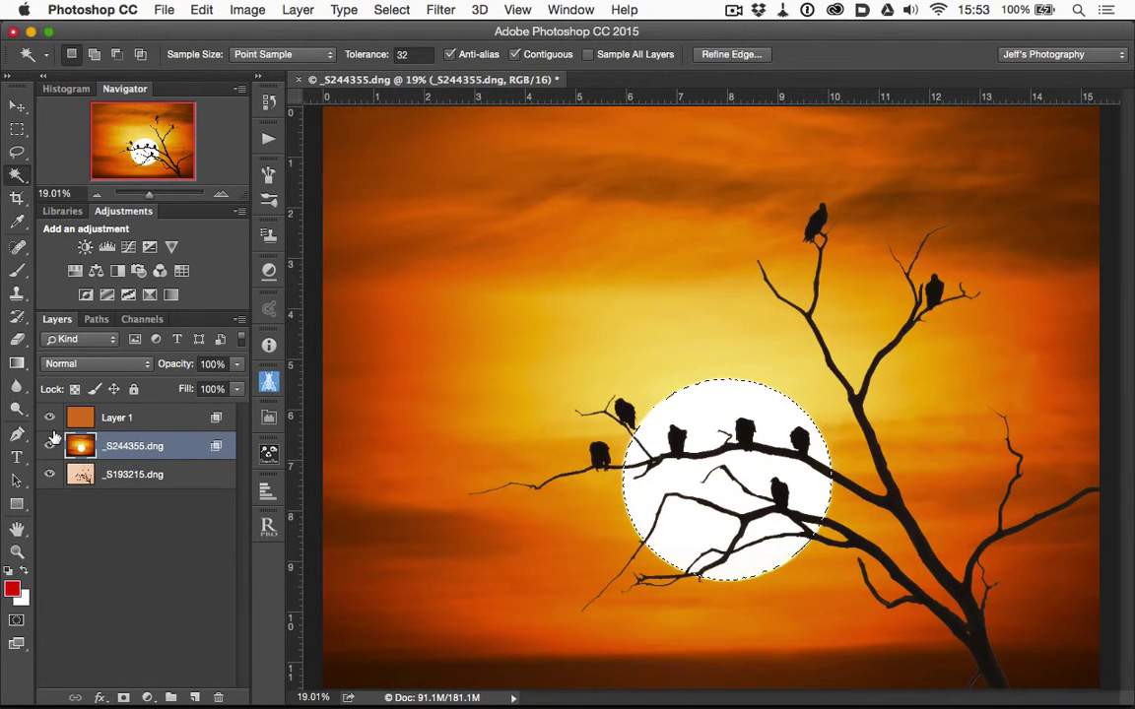
pyautogui.click(153, 418)
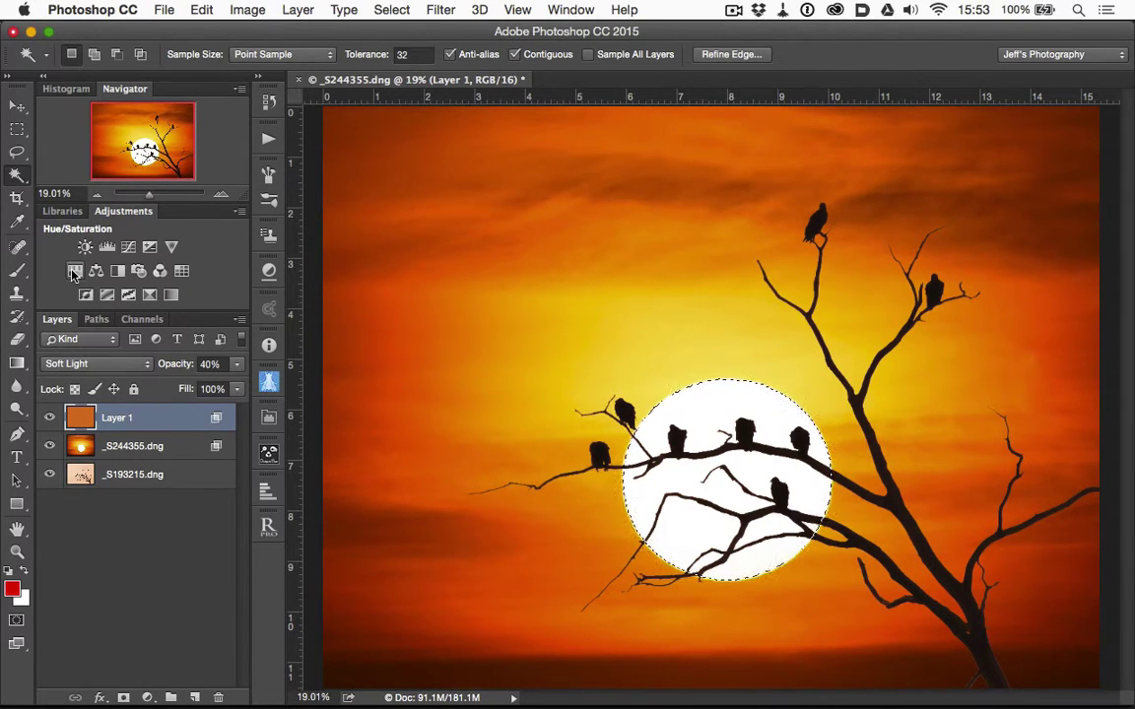
pyautogui.keyDown('alt'); pyautogui.click(128, 247); pyautogui.keyUp('alt')
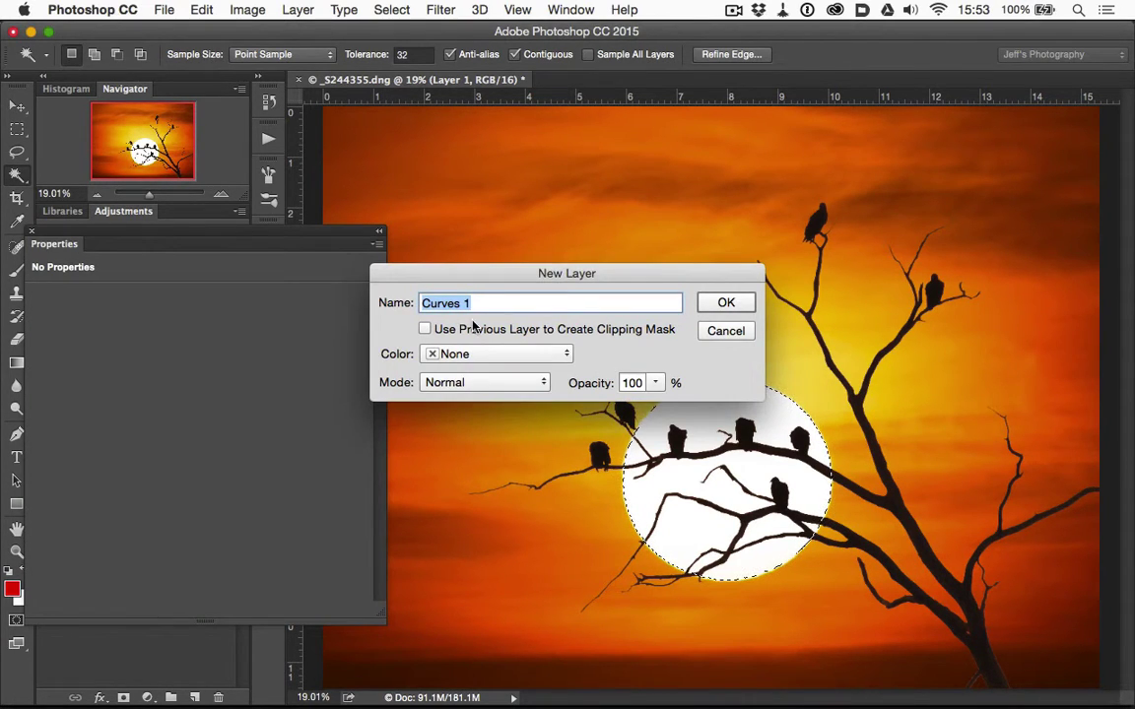
pyautogui.press('Return')
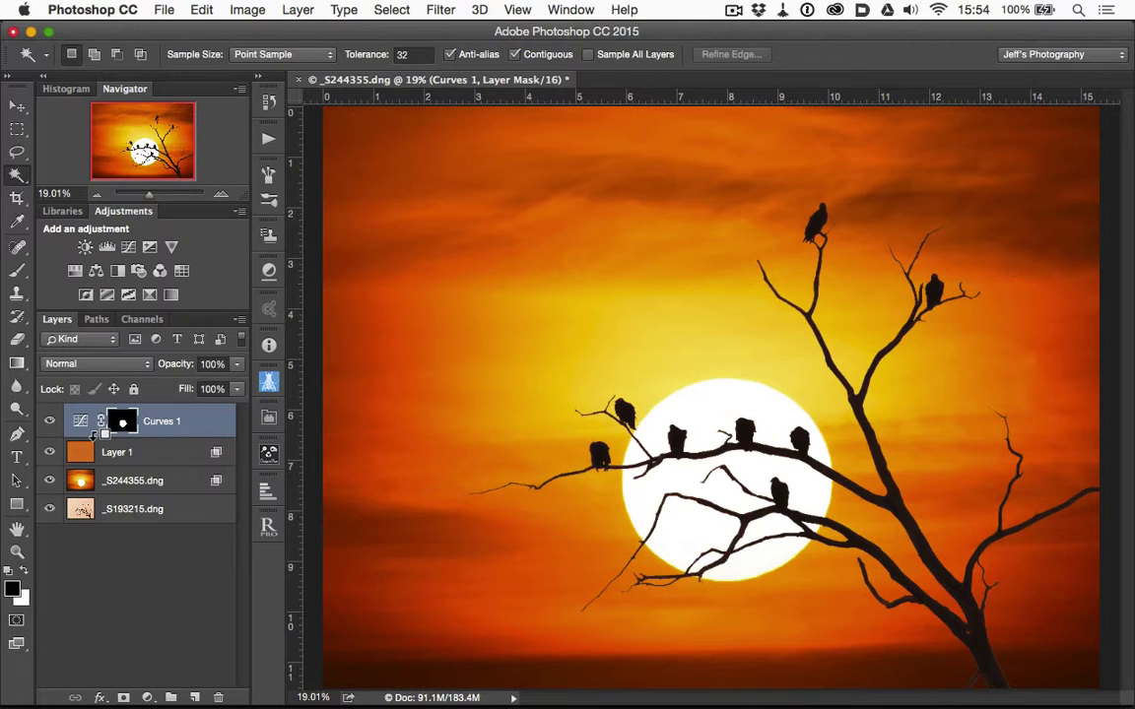
pyautogui.keyDown('alt'); pyautogui.click(94, 434); pyautogui.keyUp('alt')
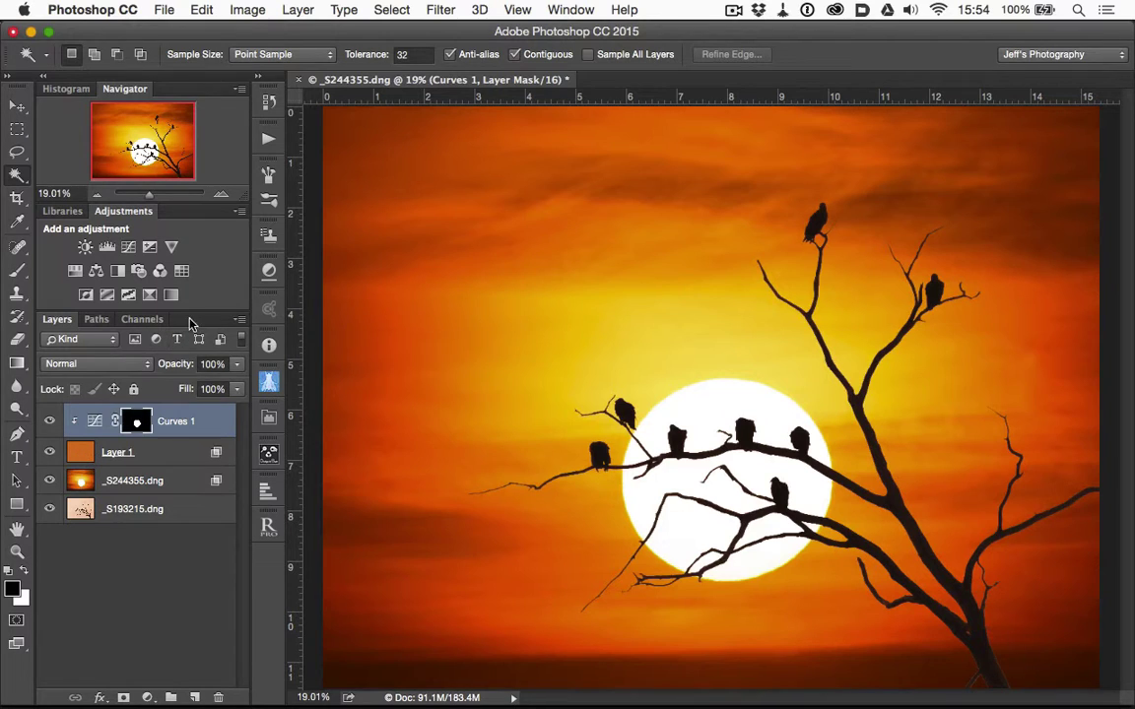
# Step: Open the sun-masked Curves adjustment for editing and magnify the branch crossing the sun's right edge to 200%
pyautogui.click(184, 451)
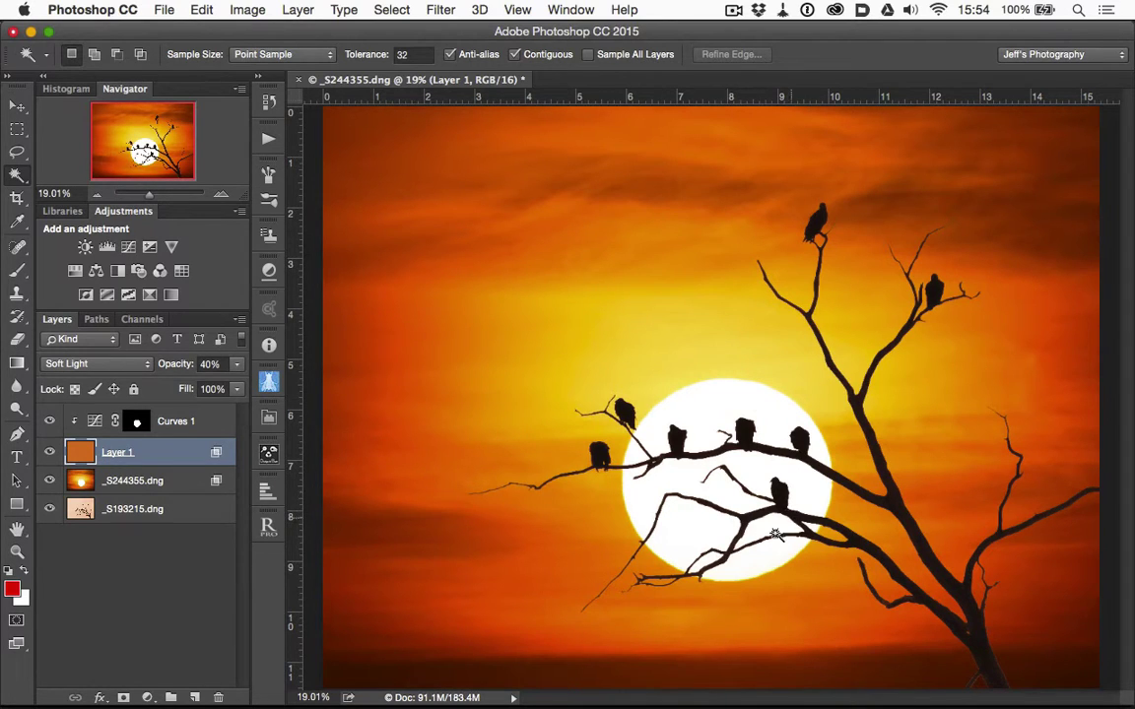
pyautogui.click(129, 425)
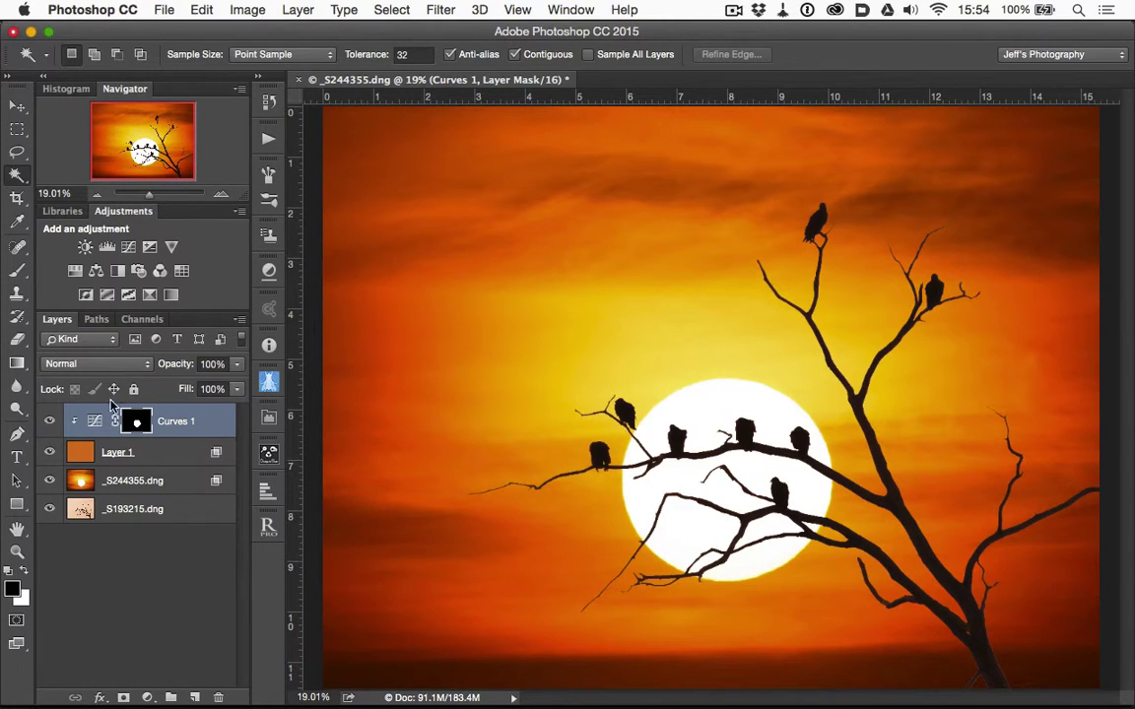
pyautogui.doubleClick(100, 423)
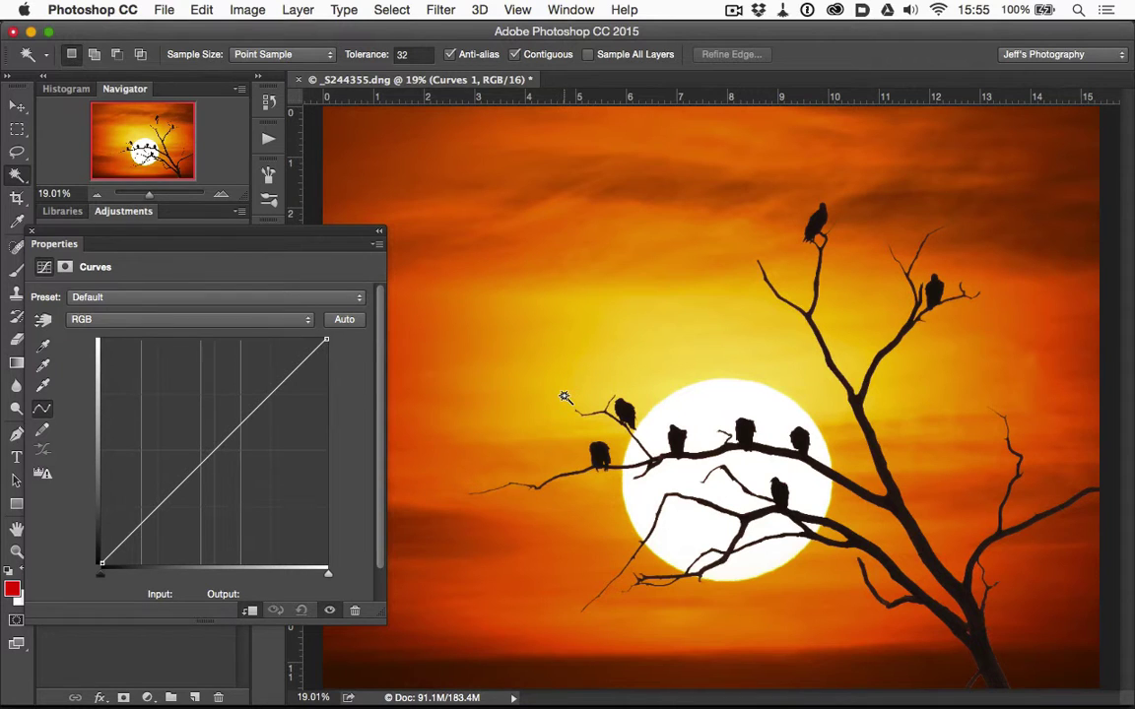
pyautogui.press('super+equal')
pyautogui.press('super+equal')
pyautogui.press('super+equal')
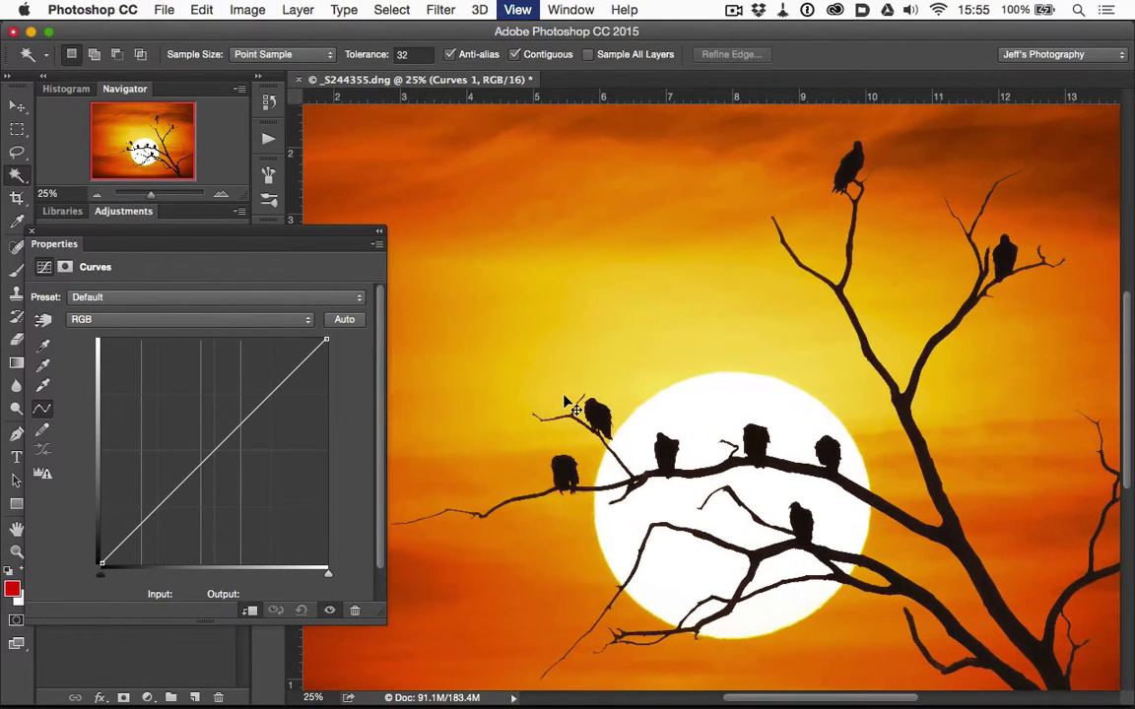
pyautogui.press('super+equal')
pyautogui.press('super+equal')
pyautogui.press('super+equal')
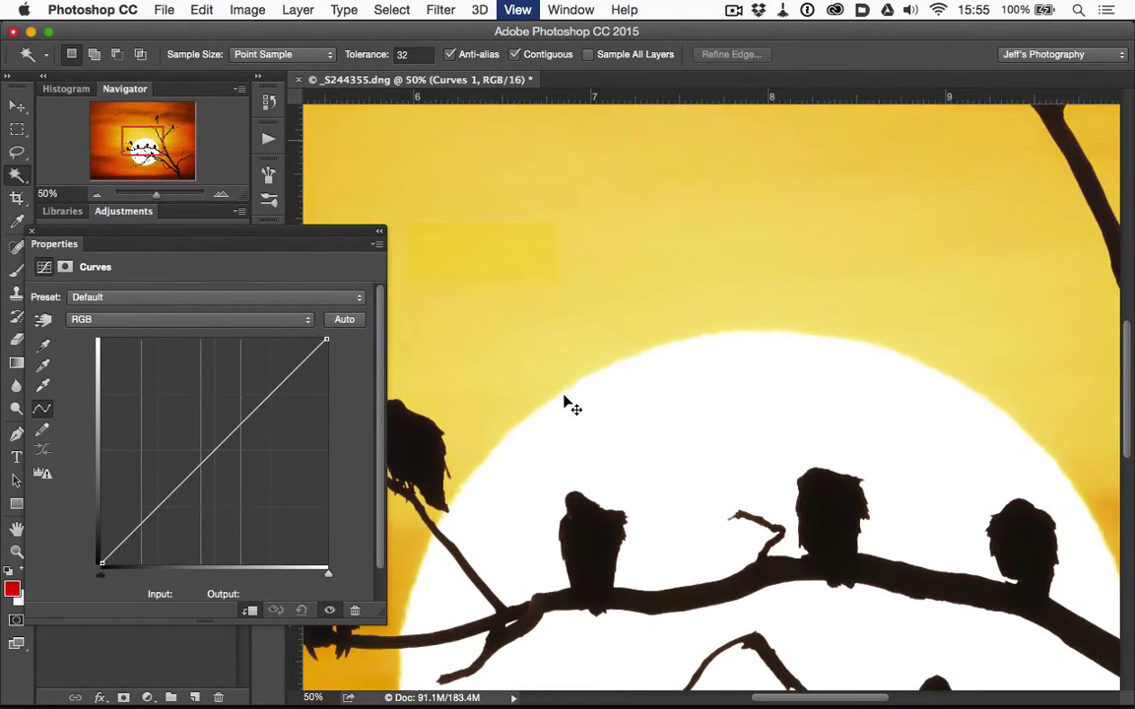
pyautogui.scroll(-10, 565, 397)
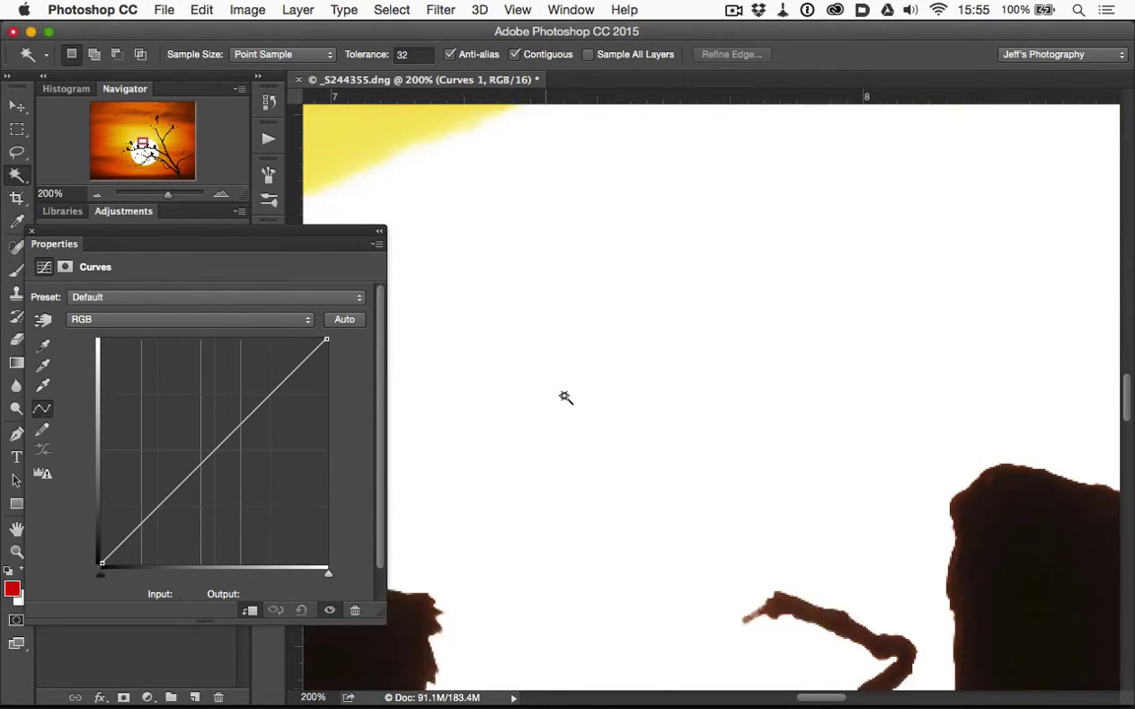
pyautogui.hscroll(10, 565, 397)
pyautogui.hscroll(10, 564, 397)
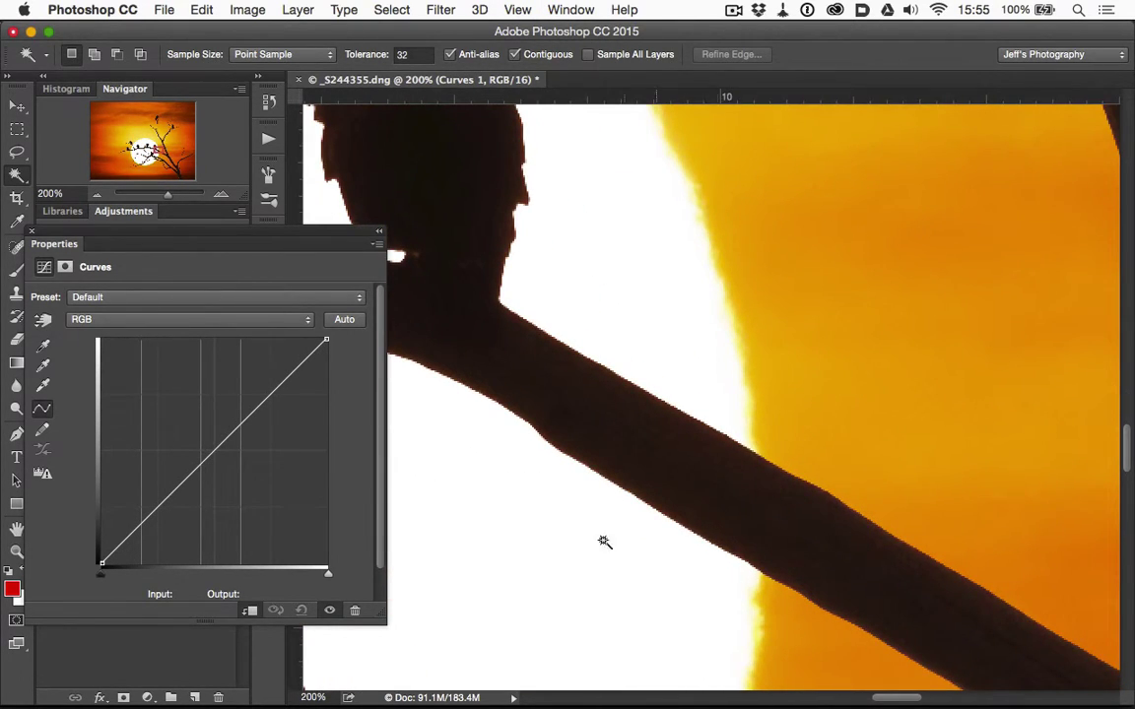
# Step: Raise the Red curve to output 126 at input 112, and lower the RGB curve to output 77 at input 97
pyautogui.click(130, 320)
pyautogui.click(130, 334)
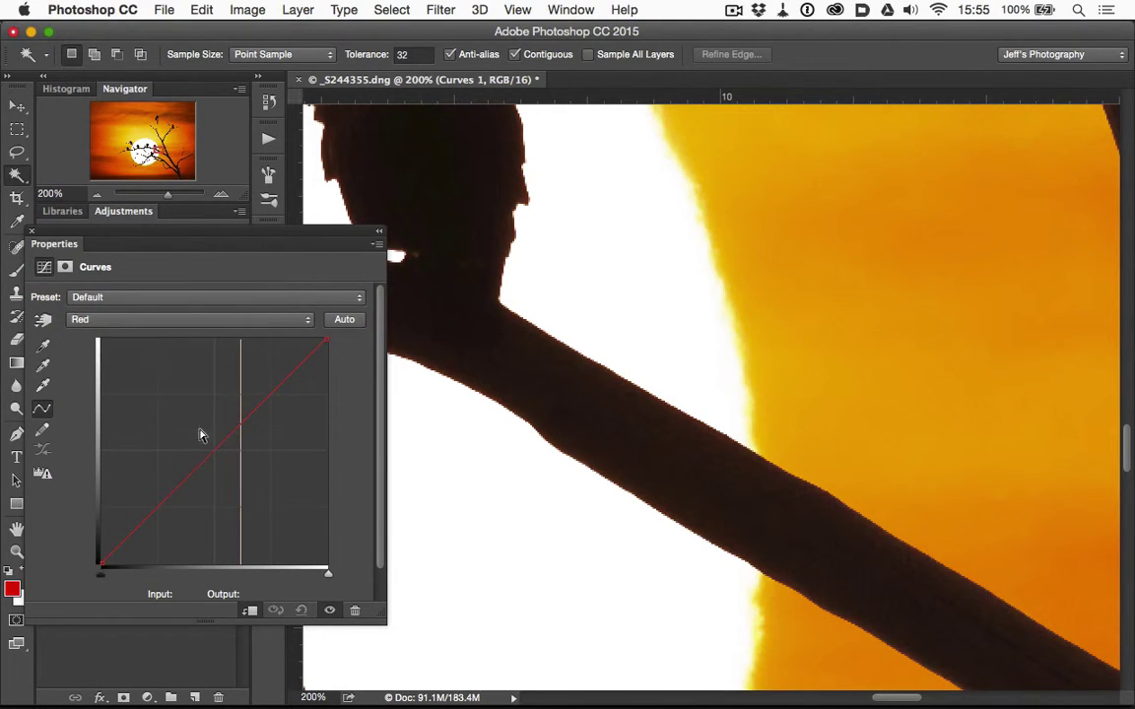
pyautogui.moveTo(213, 447)
pyautogui.mouseDown()
pyautogui.moveTo(183, 426)
pyautogui.moveTo(227, 476)
pyautogui.moveTo(200, 451)
pyautogui.mouseUp()
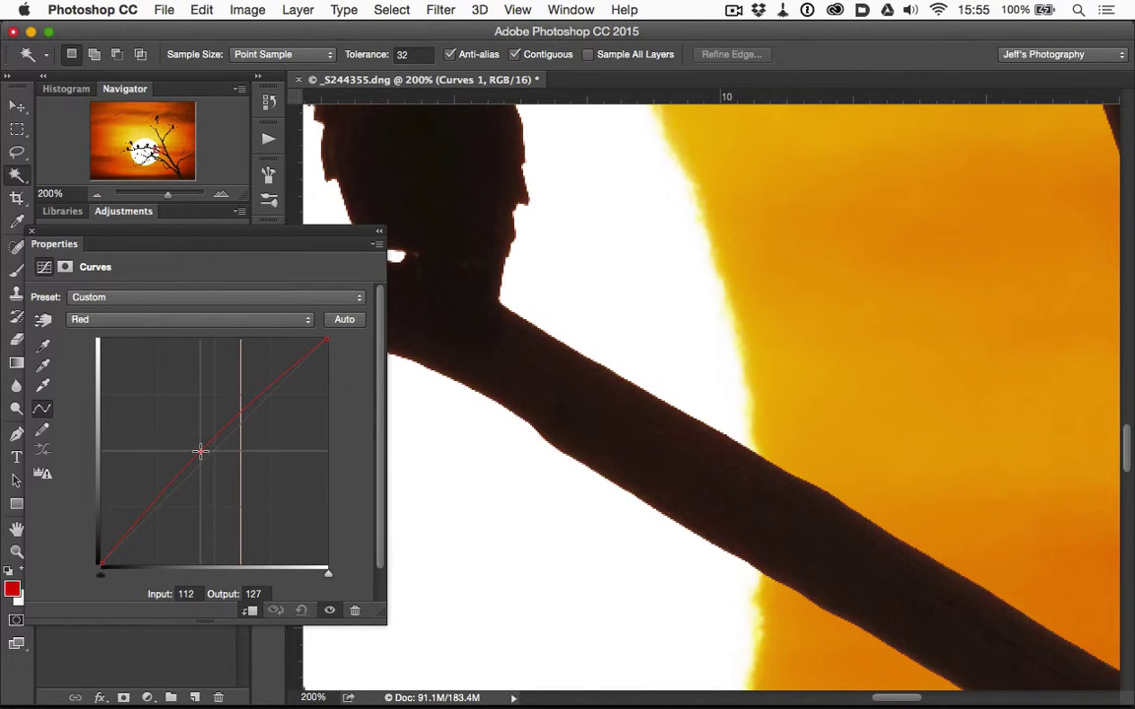
pyautogui.click(128, 319)
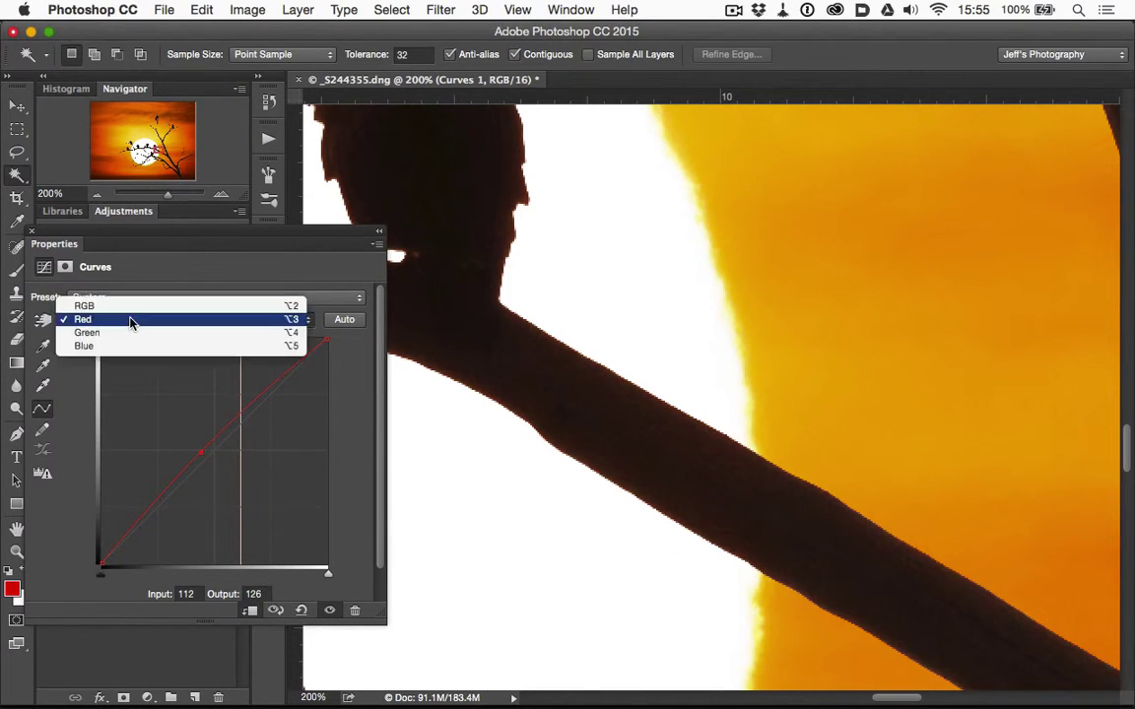
pyautogui.click(130, 306)
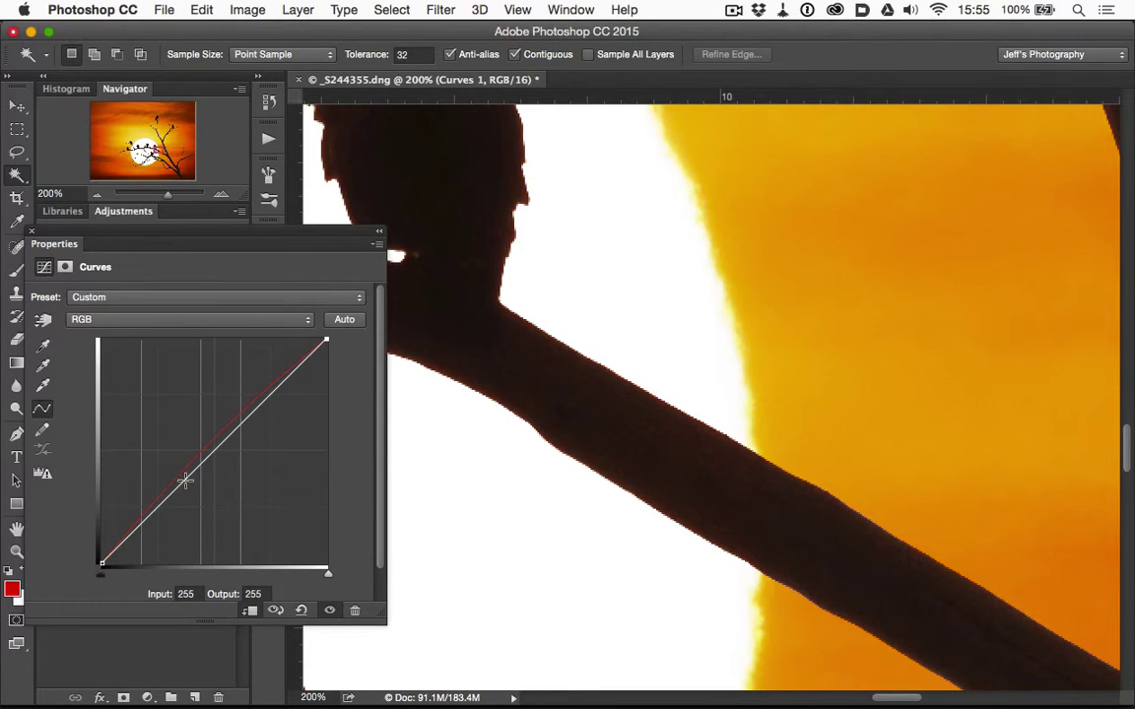
pyautogui.click(185, 480)
pyautogui.moveTo(185, 479)
pyautogui.mouseDown()
pyautogui.moveTo(160, 456)
pyautogui.moveTo(187, 495)
pyautogui.mouseUp()
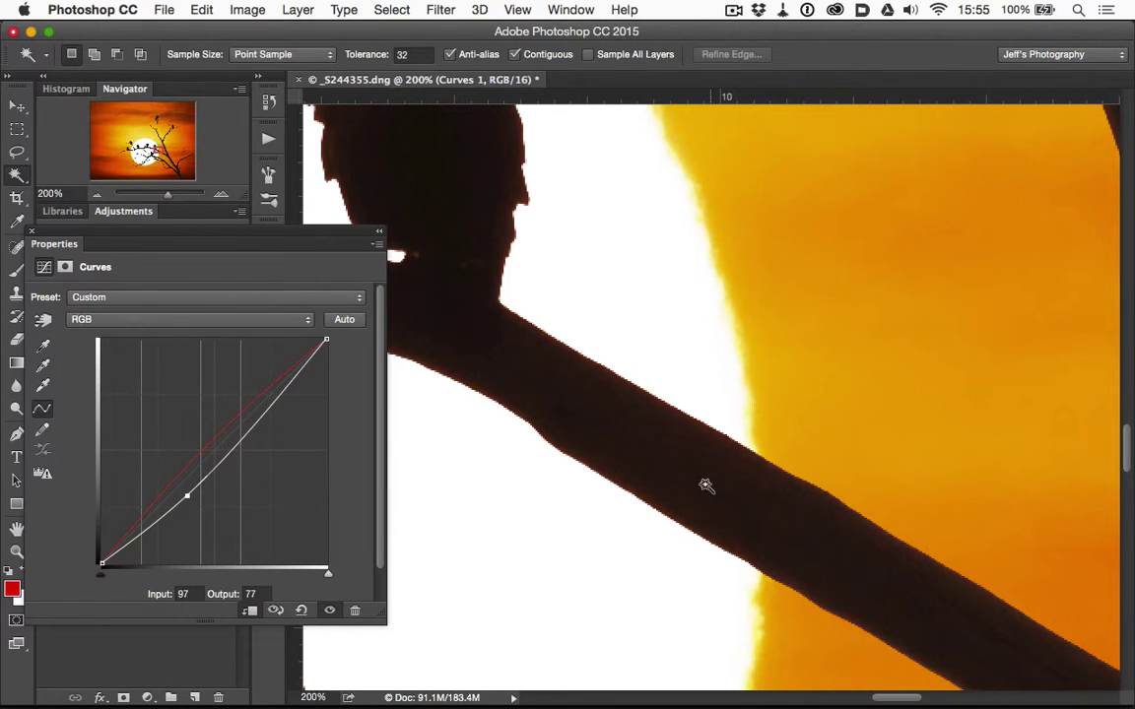
# Step: Lower the Green curve to output 104 at input 119 and the Blue curve to output 74 at input 89
pyautogui.click(169, 318)
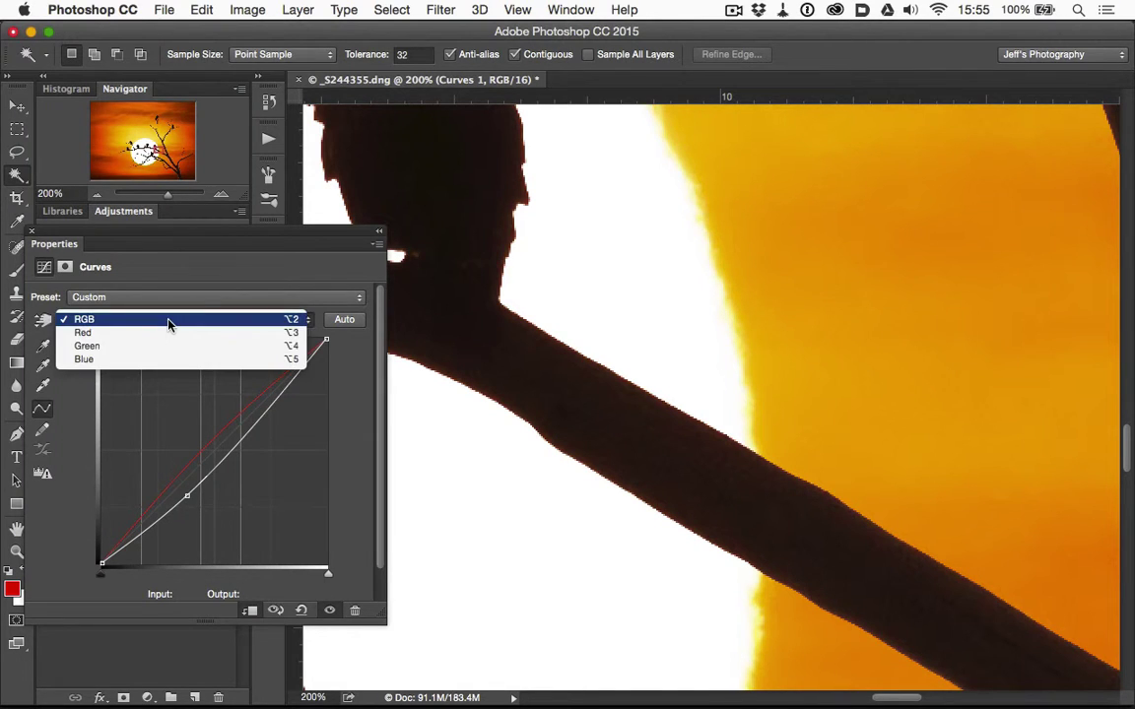
pyautogui.click(172, 351)
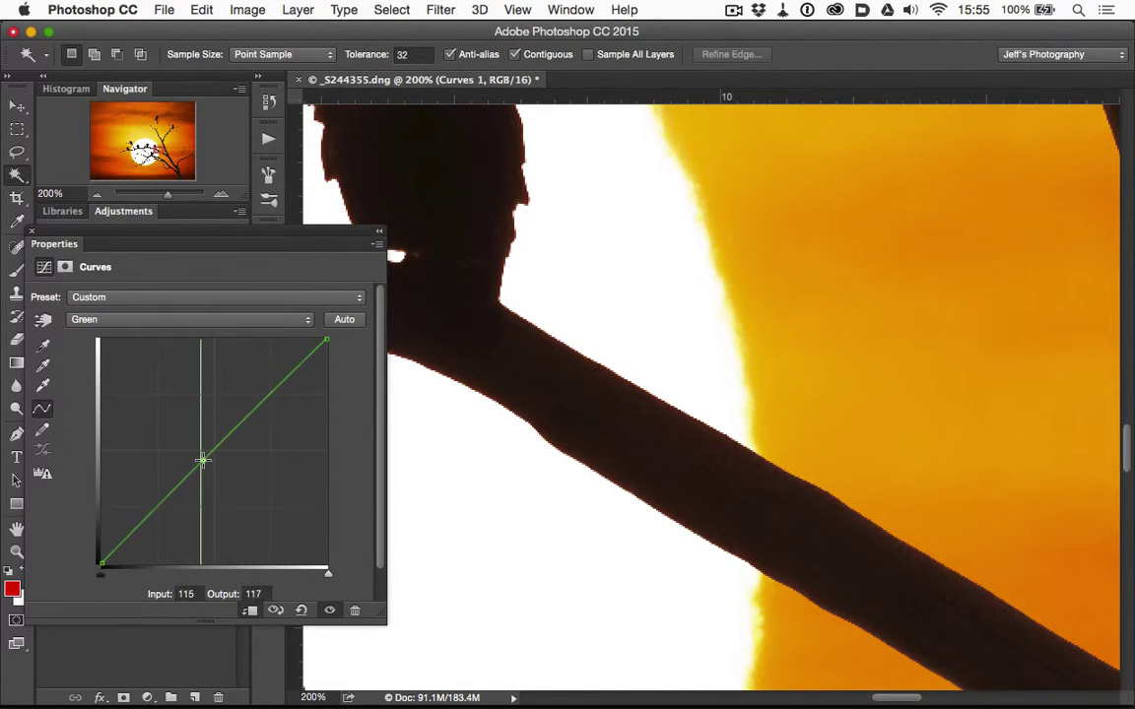
pyautogui.moveTo(202, 459)
pyautogui.mouseDown()
pyautogui.moveTo(214, 473)
pyautogui.moveTo(189, 449)
pyautogui.moveTo(206, 471)
pyautogui.mouseUp()
pyautogui.click(150, 321)
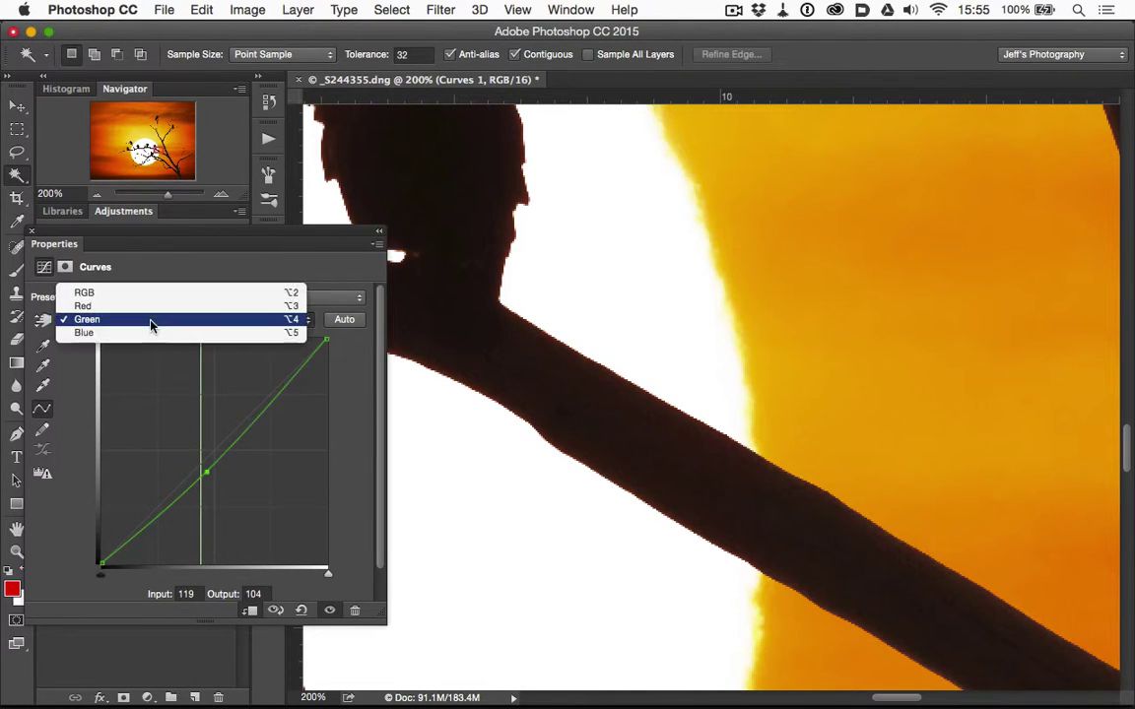
pyautogui.click(157, 340)
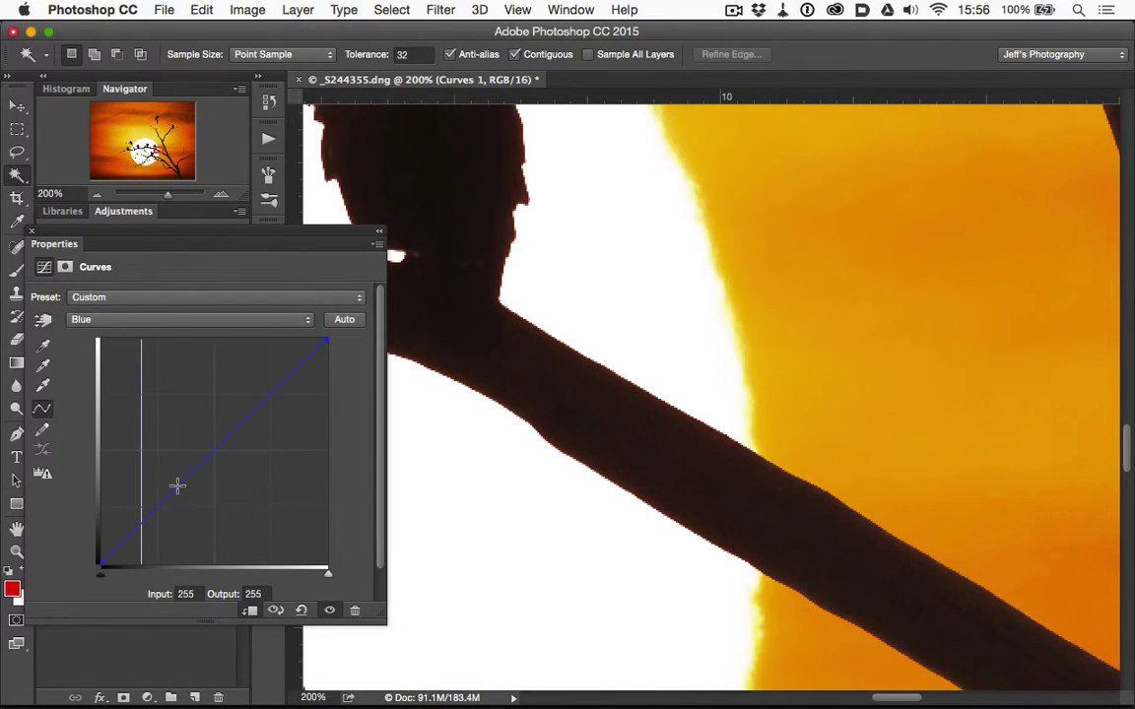
pyautogui.moveTo(177, 485)
pyautogui.mouseDown()
pyautogui.moveTo(197, 514)
pyautogui.moveTo(181, 498)
pyautogui.mouseUp()
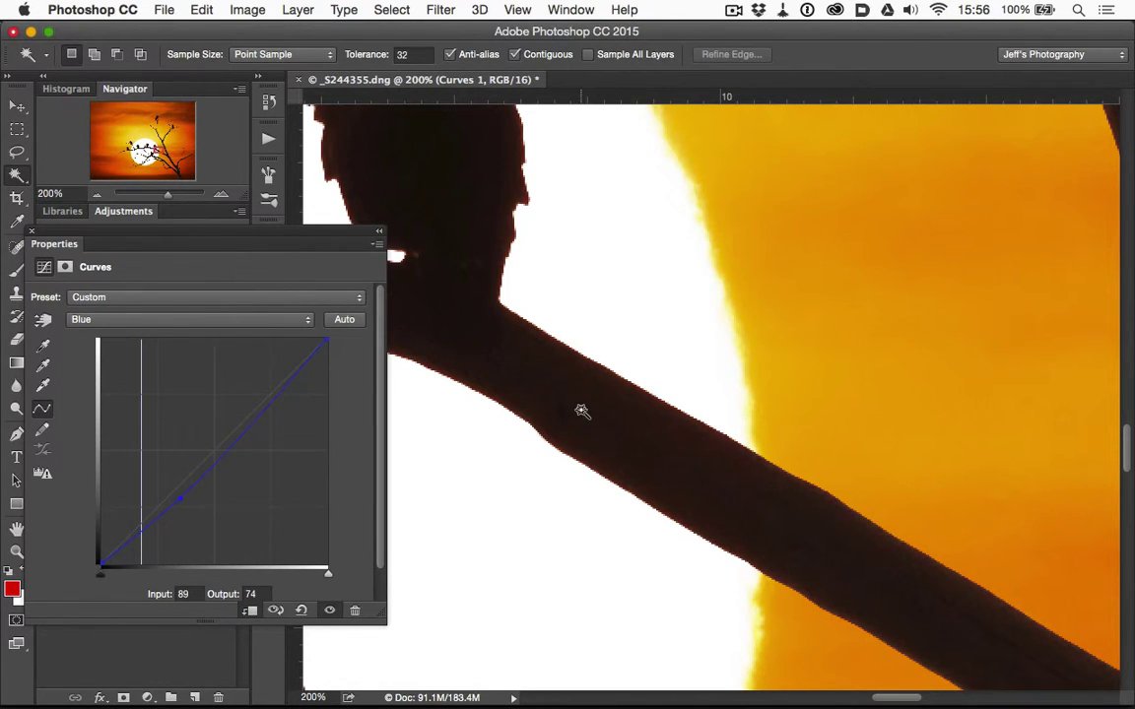
# Step: Examine the birds, branches and sun edge at 200% for colour and clean edges, close the Curves settings and view the whole image
pyautogui.hscroll(-10, 577, 405)
pyautogui.scroll(5, 577, 406)
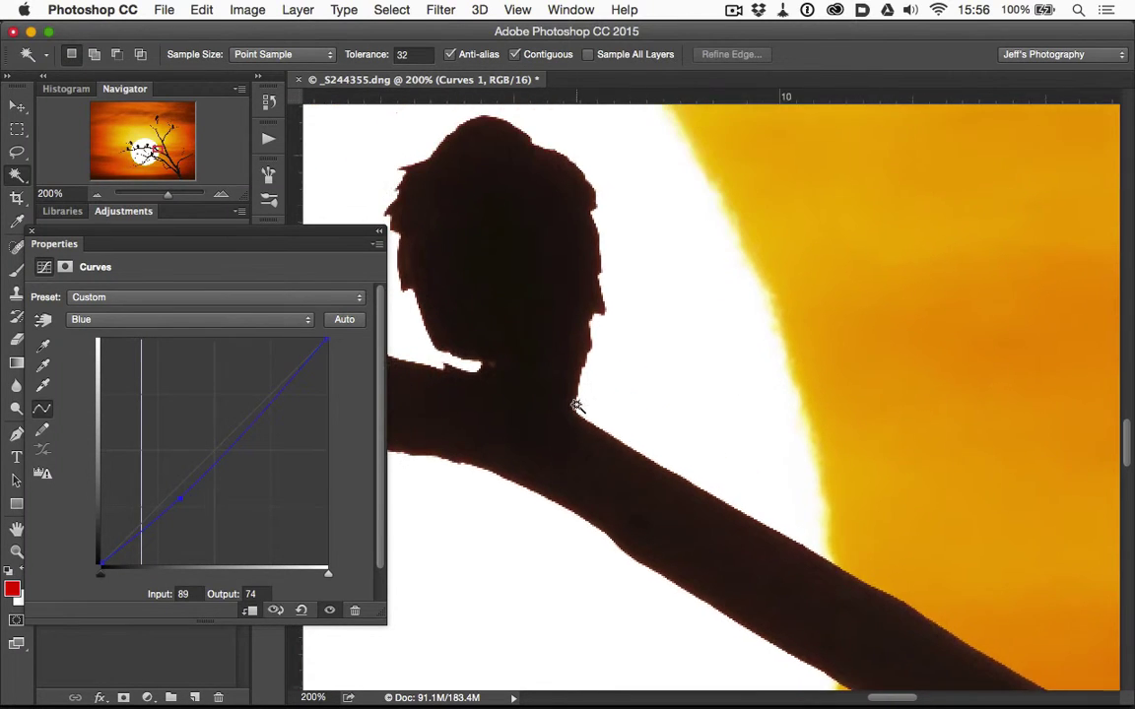
pyautogui.hscroll(-15, 577, 406)
pyautogui.scroll(3, 578, 406)
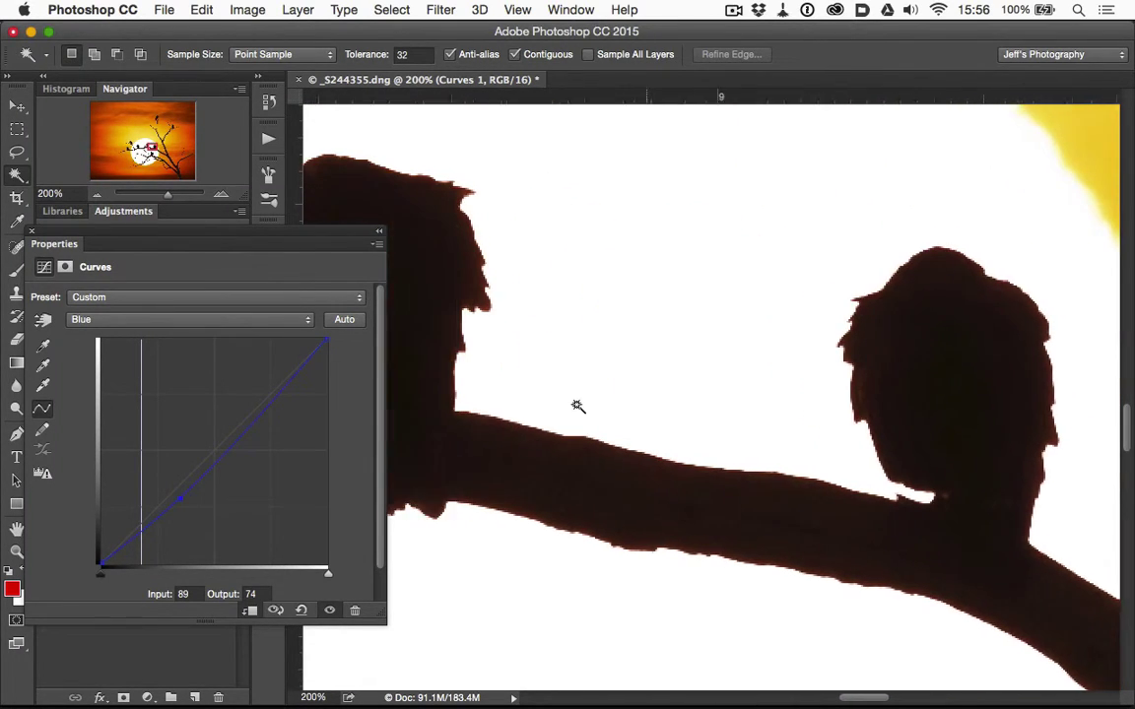
pyautogui.scroll(-5, 577, 406)
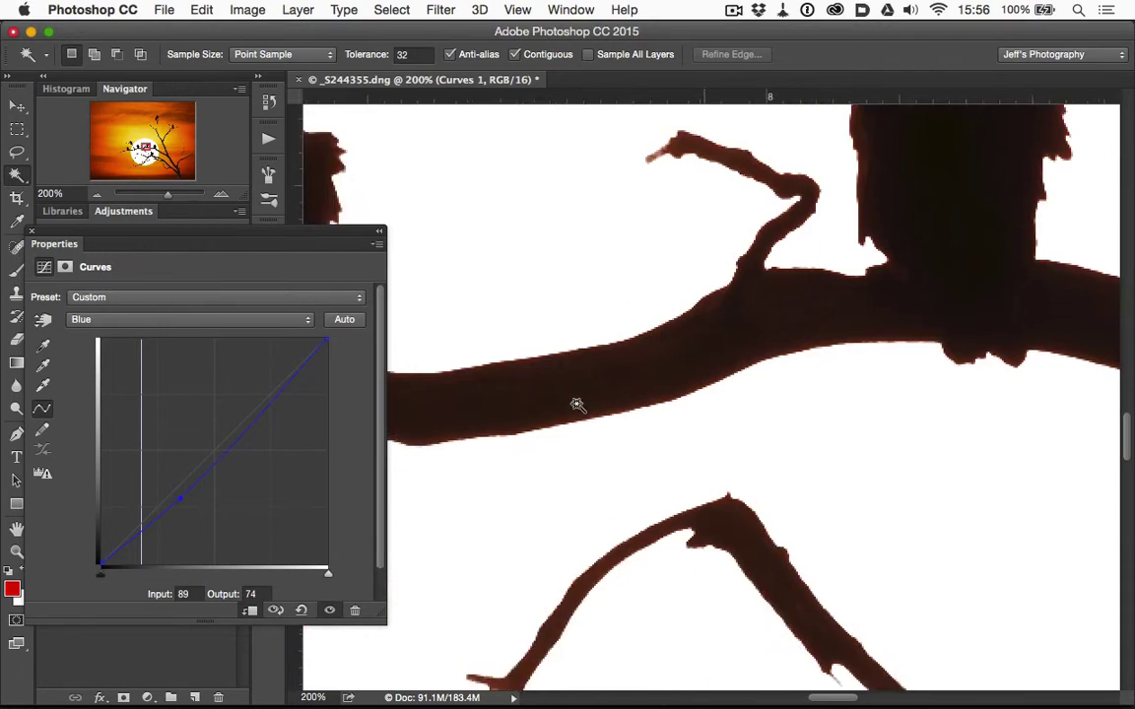
pyautogui.hscroll(-15, 577, 405)
pyautogui.hscroll(-10, 577, 406)
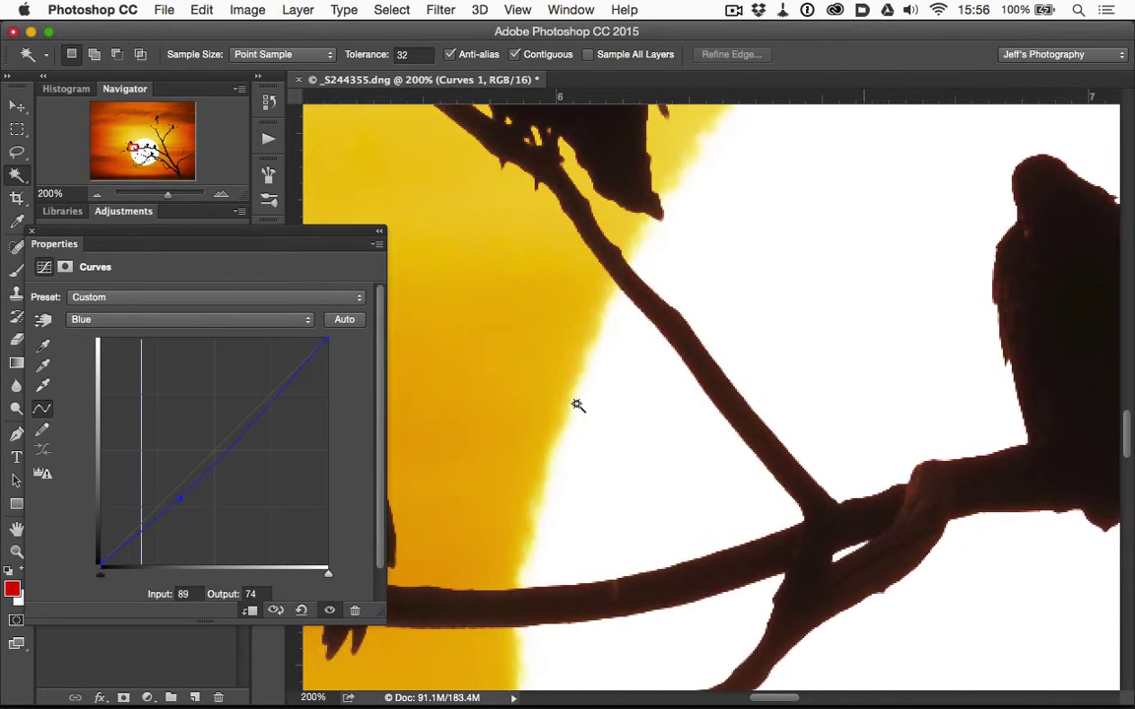
pyautogui.scroll(2, 577, 406)
pyautogui.scroll(-2, 577, 406)
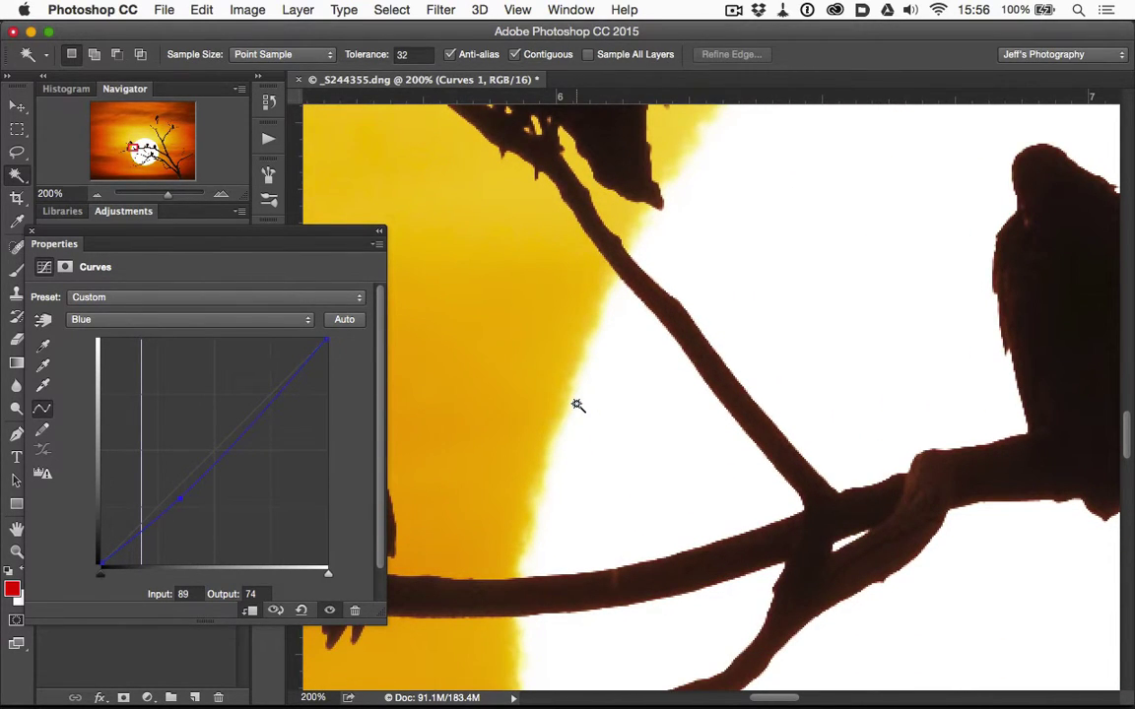
pyautogui.scroll(-10, 577, 406)
pyautogui.hscroll(5, 577, 405)
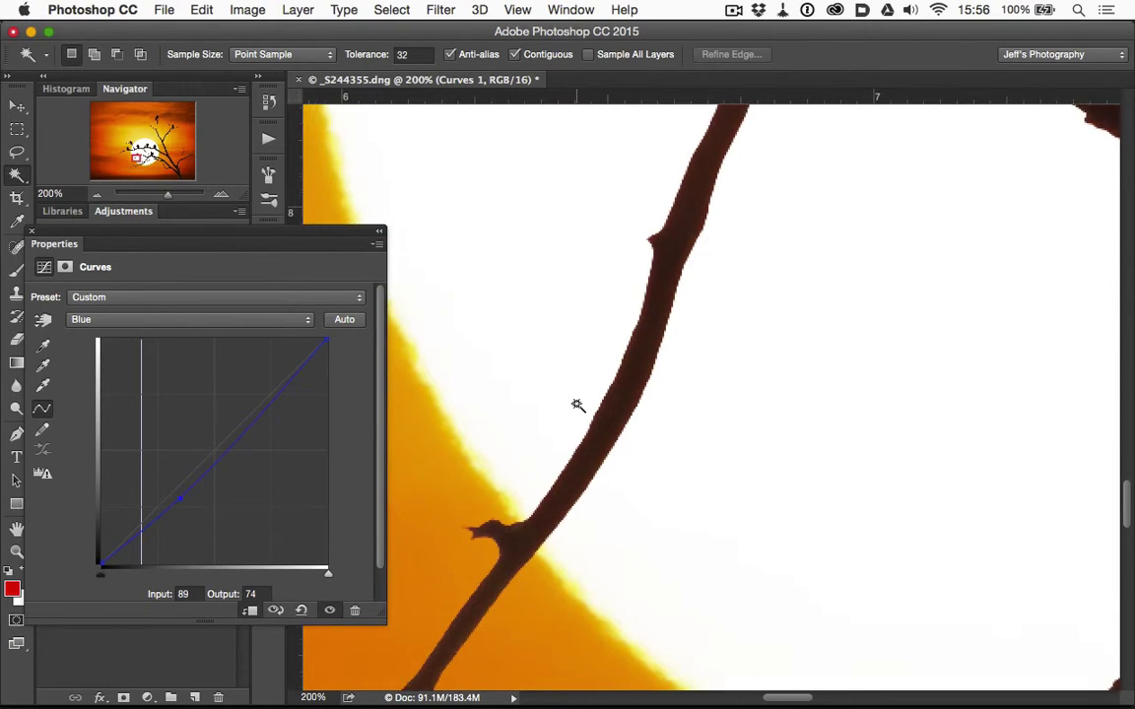
pyautogui.scroll(-2, 577, 405)
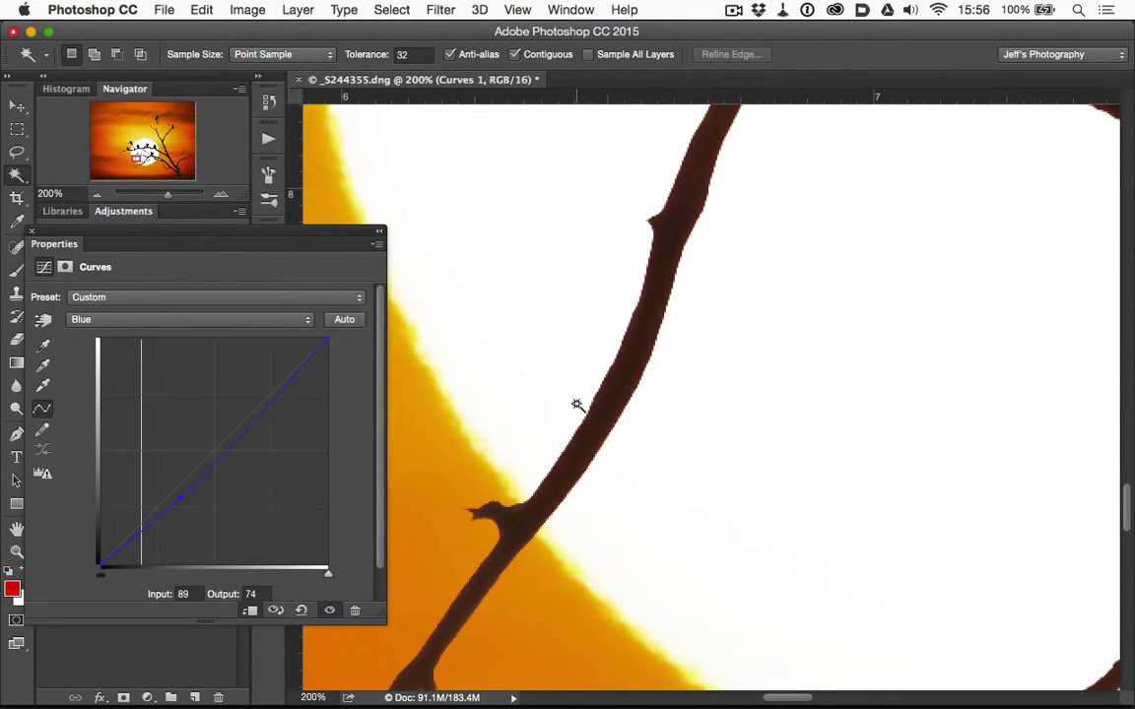
pyautogui.scroll(-2, 572, 482)
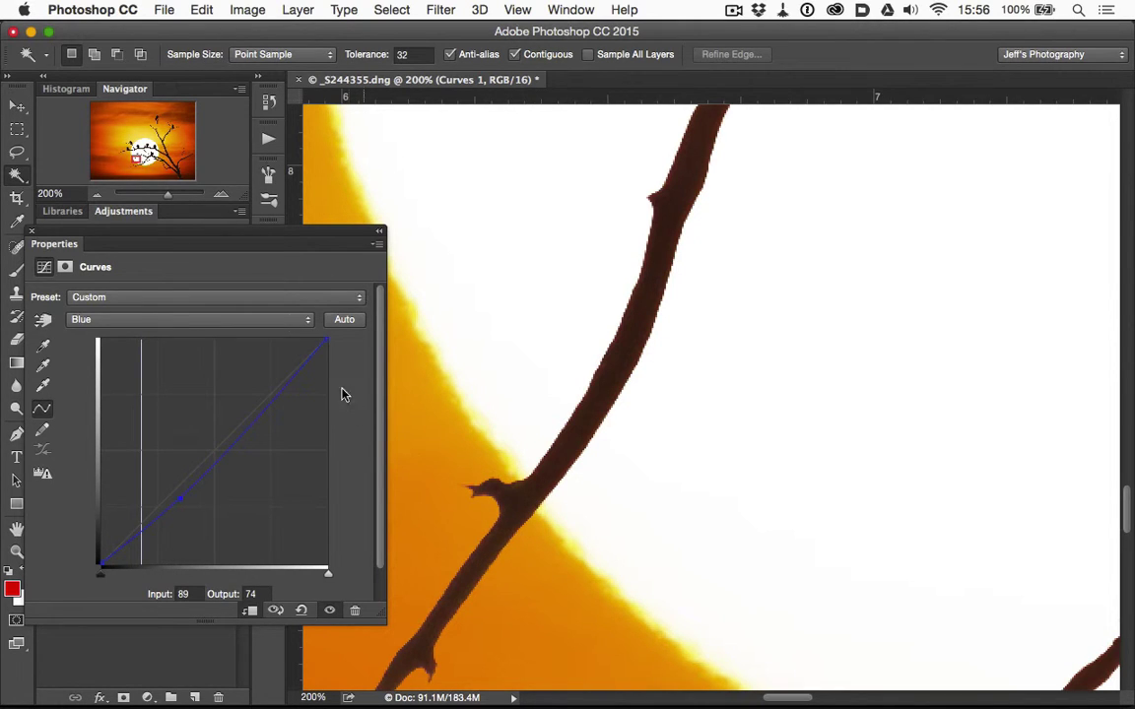
pyautogui.click(32, 234)
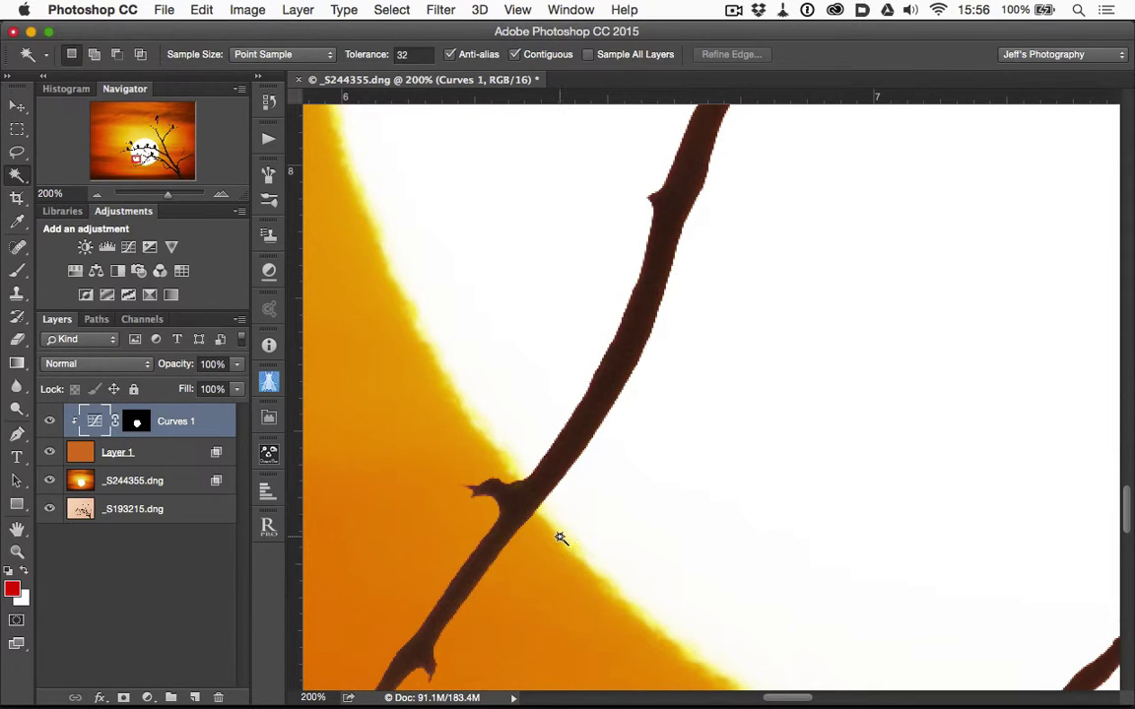
pyautogui.press('super+0')
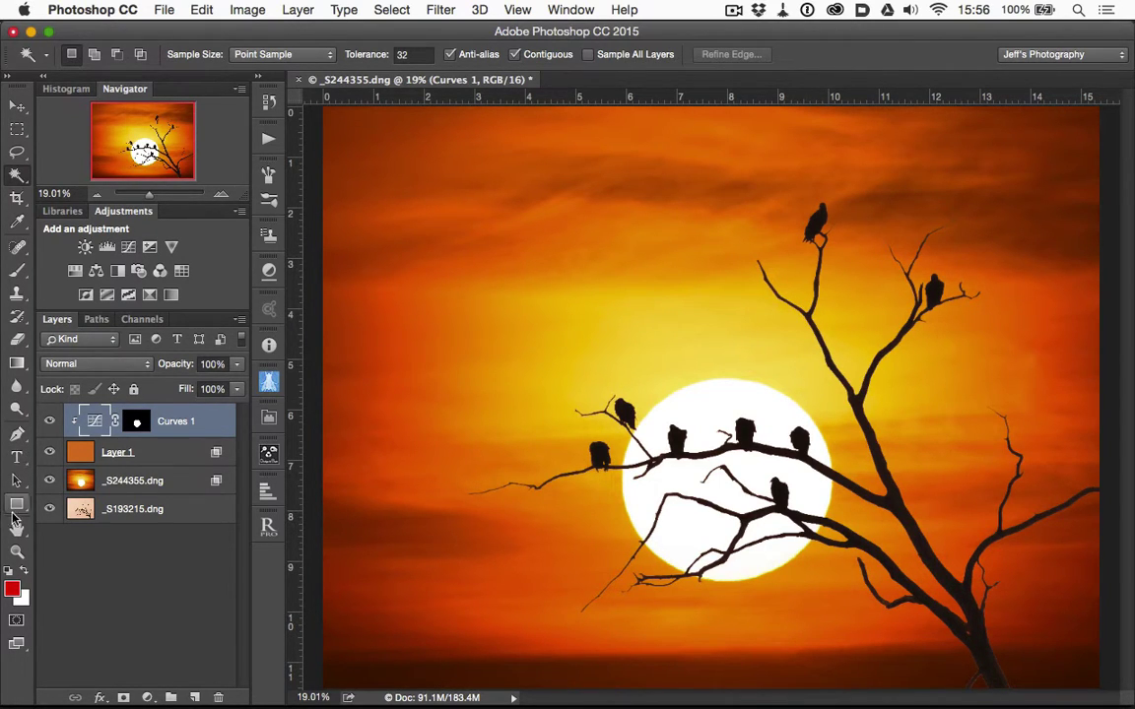
# Step: Examine the lower tree trunk and its side branches at about 119% for edge and tone problems against the dark sky
pyautogui.click(17, 551)
pyautogui.moveTo(951, 642); pyautogui.dragTo(1054, 572)
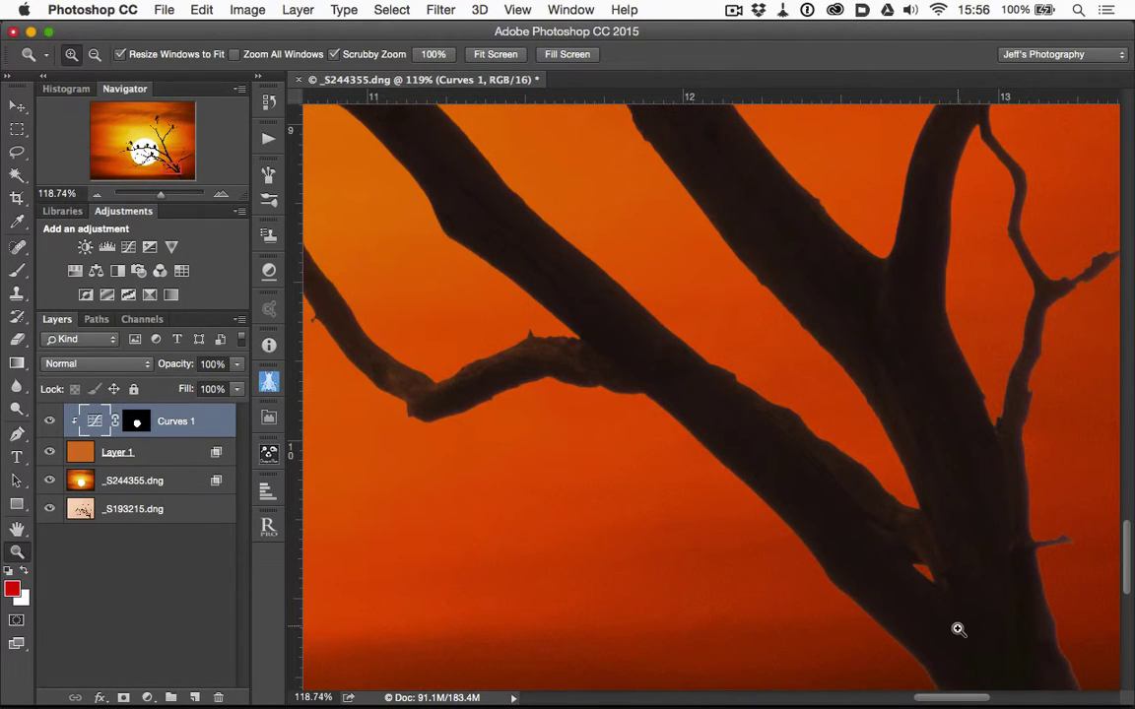
pyautogui.scroll(-10, 957, 628)
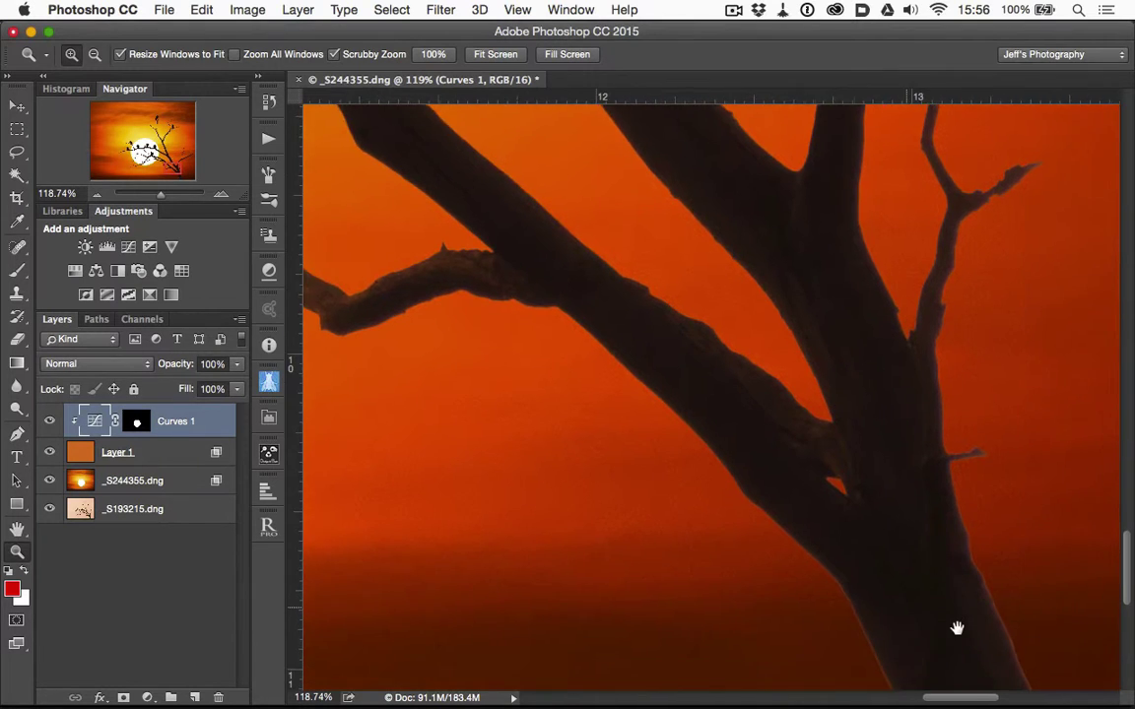
pyautogui.scroll(5, 956, 627)
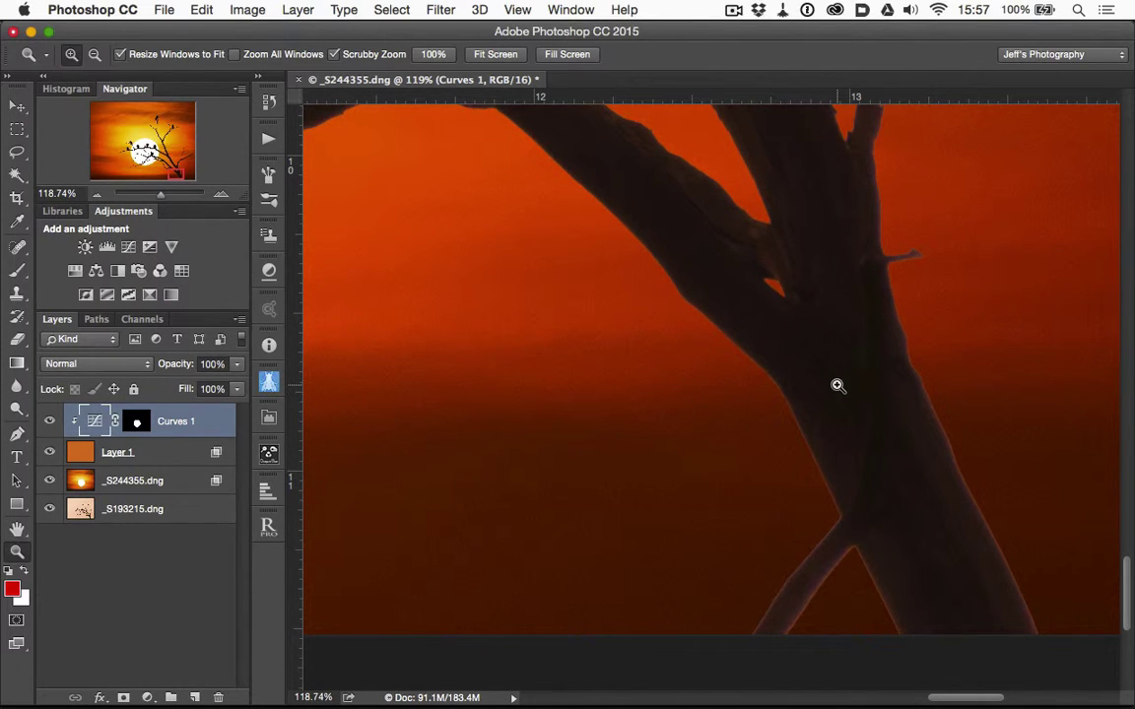
pyautogui.scroll(3, 837, 385)
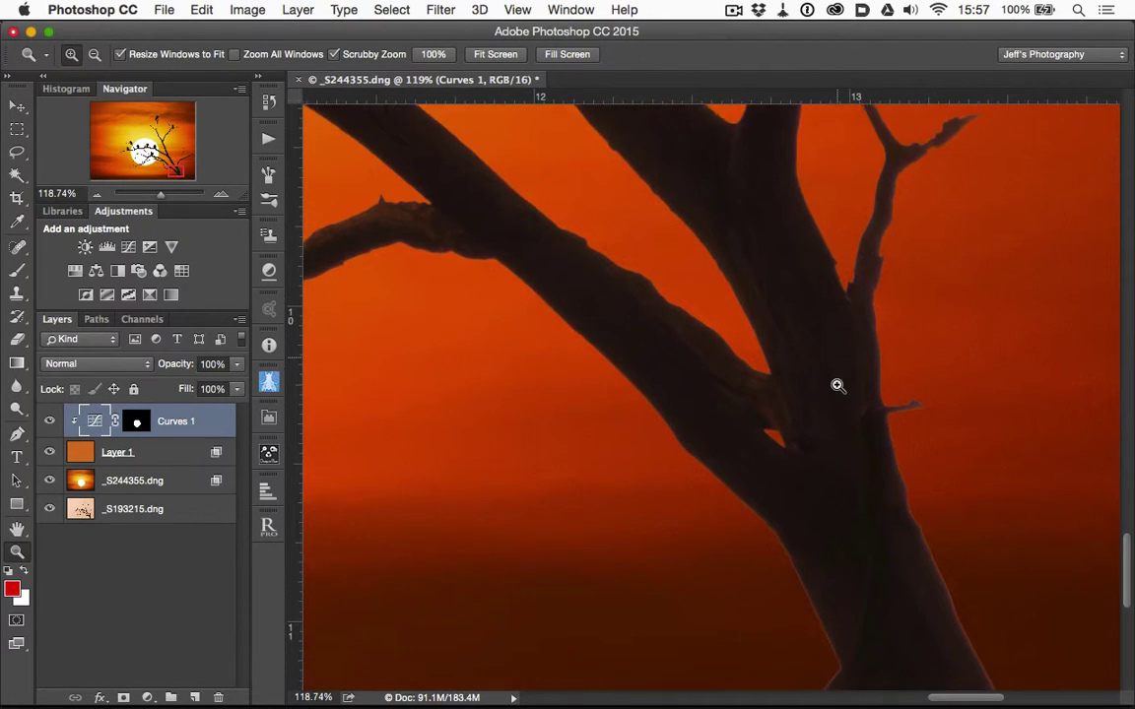
pyautogui.scroll(-2, 837, 385)
pyautogui.hscroll(2, 837, 385)
pyautogui.scroll(2, 837, 385)
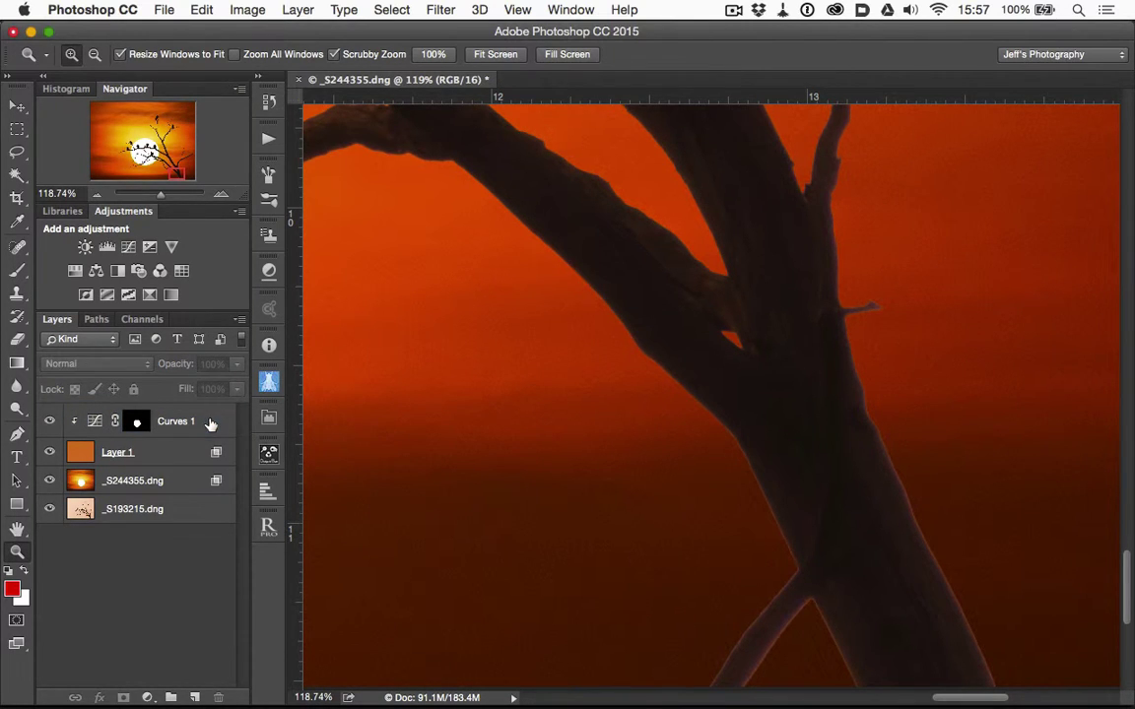
# Step: Stamp all visible layers into a new merged layer on top, and place a duplicate of the tree photo layer _S193215.dng above it
pyautogui.press('super+alt+shift+e')
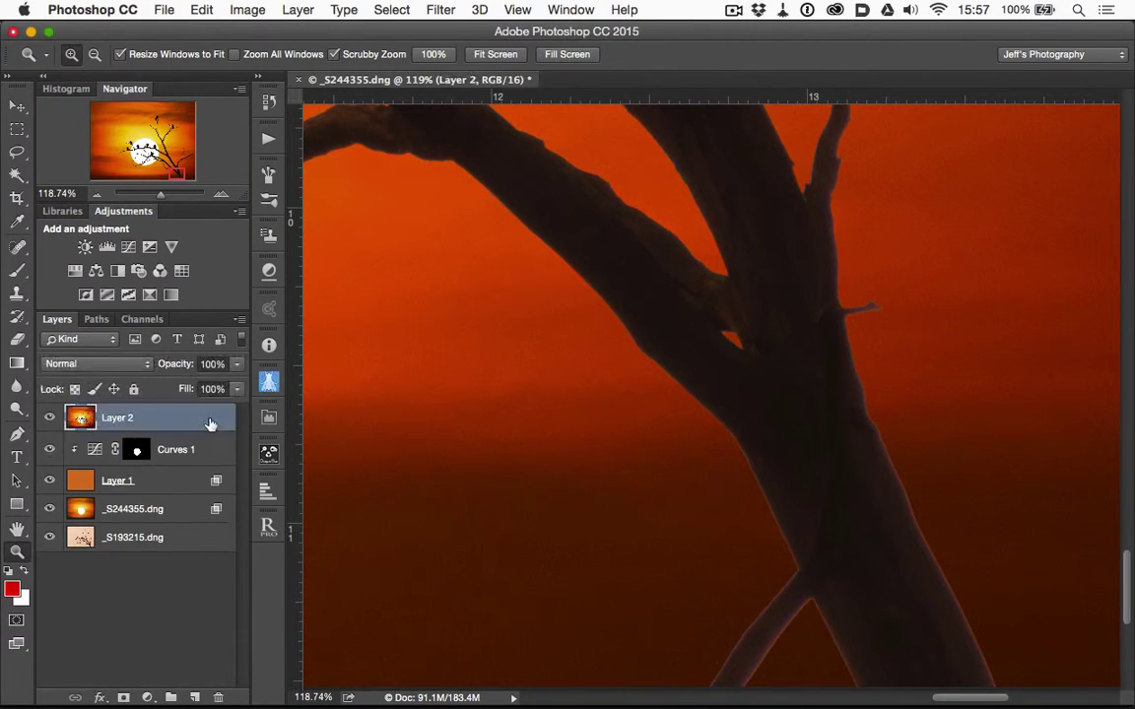
pyautogui.click(83, 540)
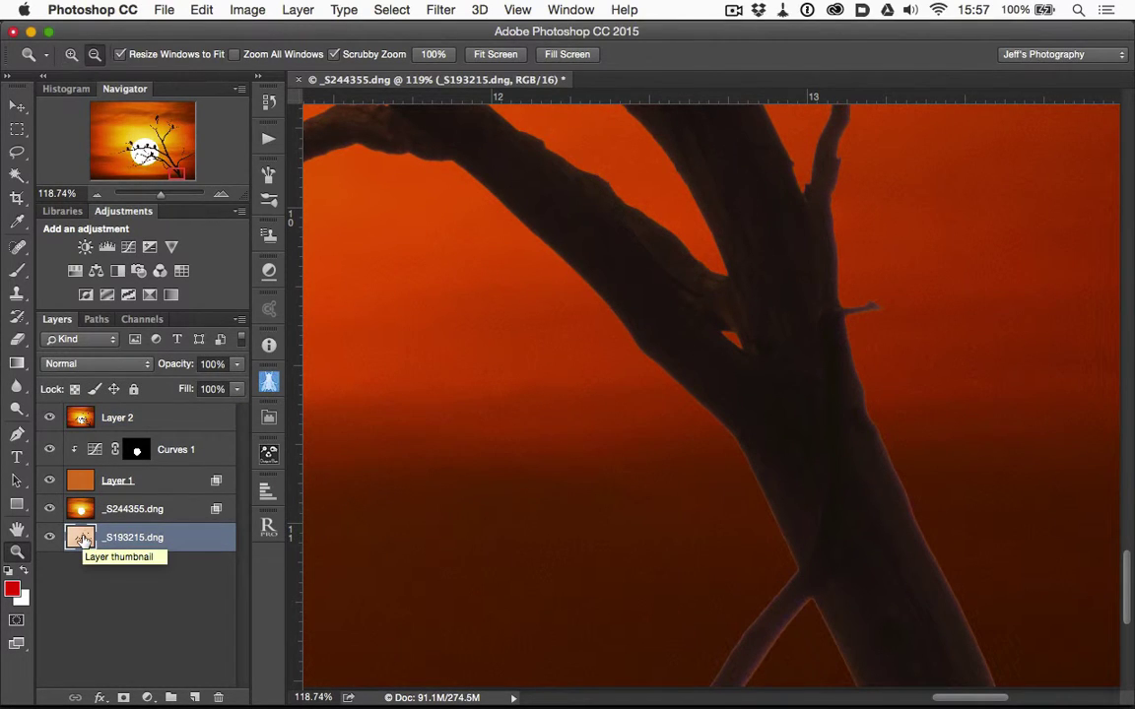
pyautogui.moveTo(83, 539); pyautogui.dragTo(96, 409)
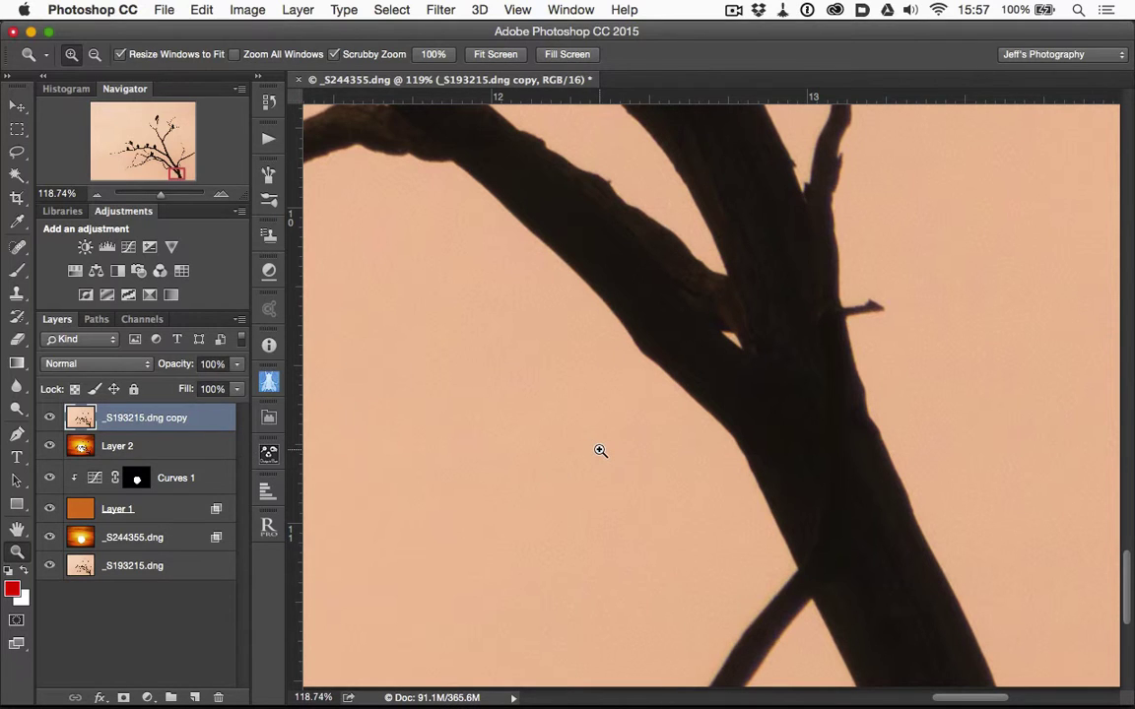
# Step: Hide the light sky of the top _S193215.dng copy layer with Blend If Gray, splitting the This Layer highlight slider to 86 / 158
pyautogui.scroll(-3, 625, 479)
pyautogui.scroll(3, 625, 478)
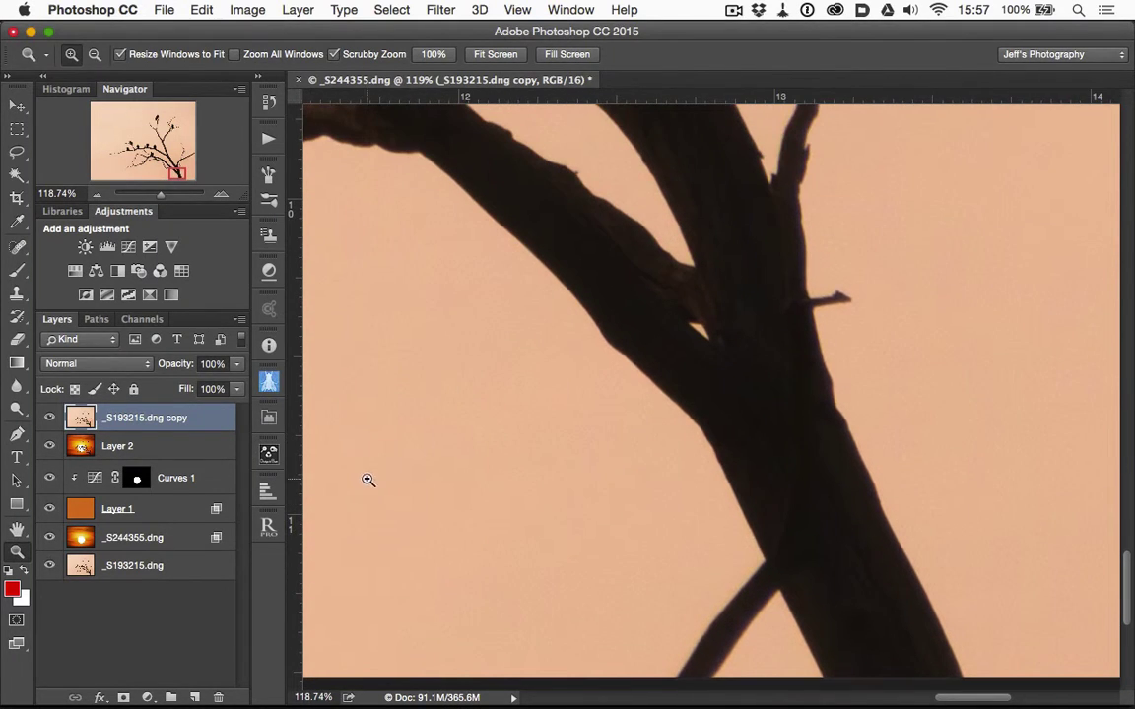
pyautogui.doubleClick(208, 421)
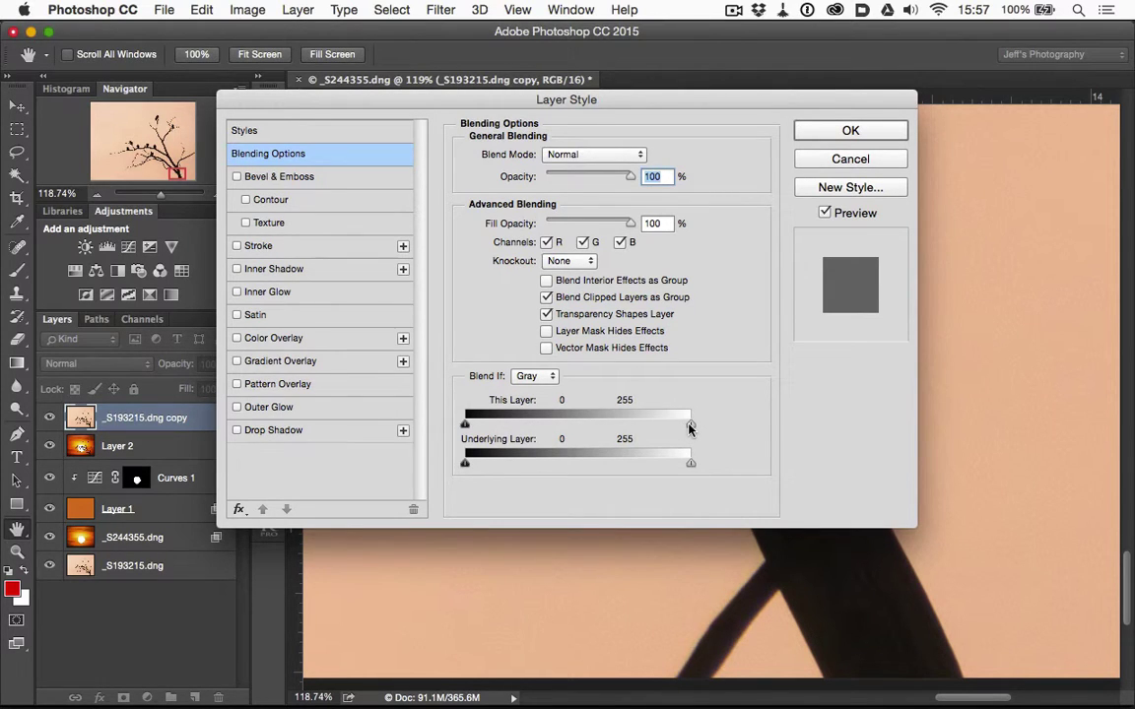
pyautogui.press('alt')
pyautogui.moveTo(690, 425); pyautogui.dragTo(605, 436)
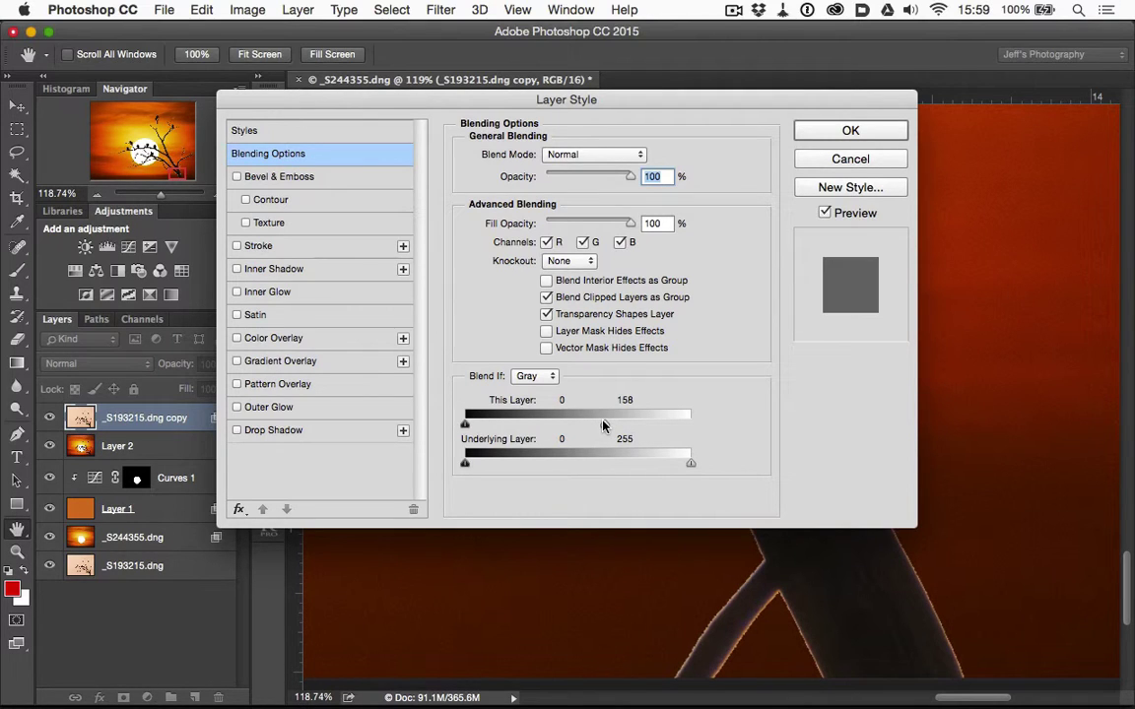
pyautogui.moveTo(604, 425); pyautogui.dragTo(541, 430)
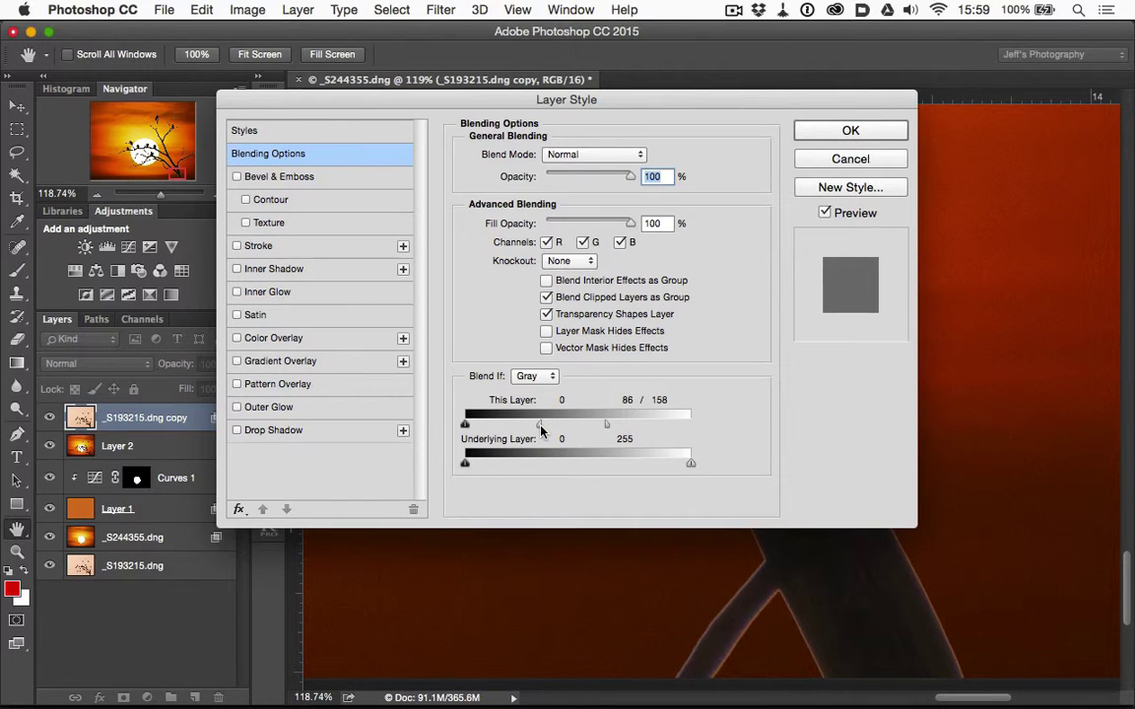
# Step: Set the duplicated tree layer's blend mode to Multiply and apply the layer style
pyautogui.click(589, 158)
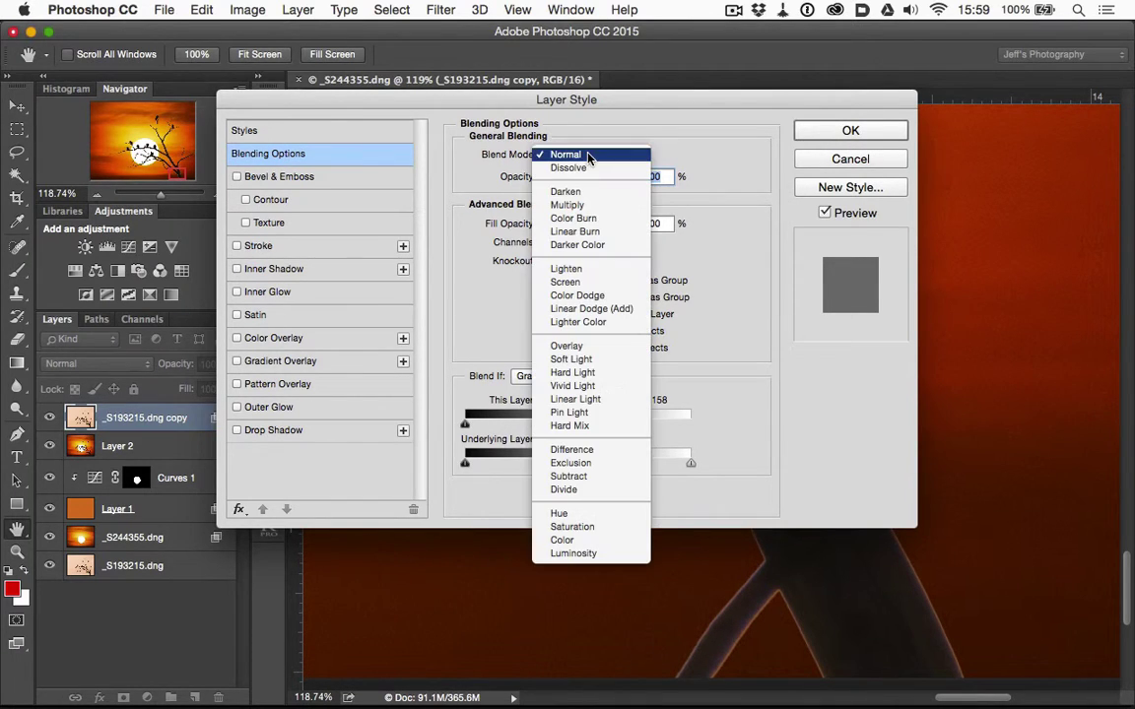
pyautogui.click(581, 206)
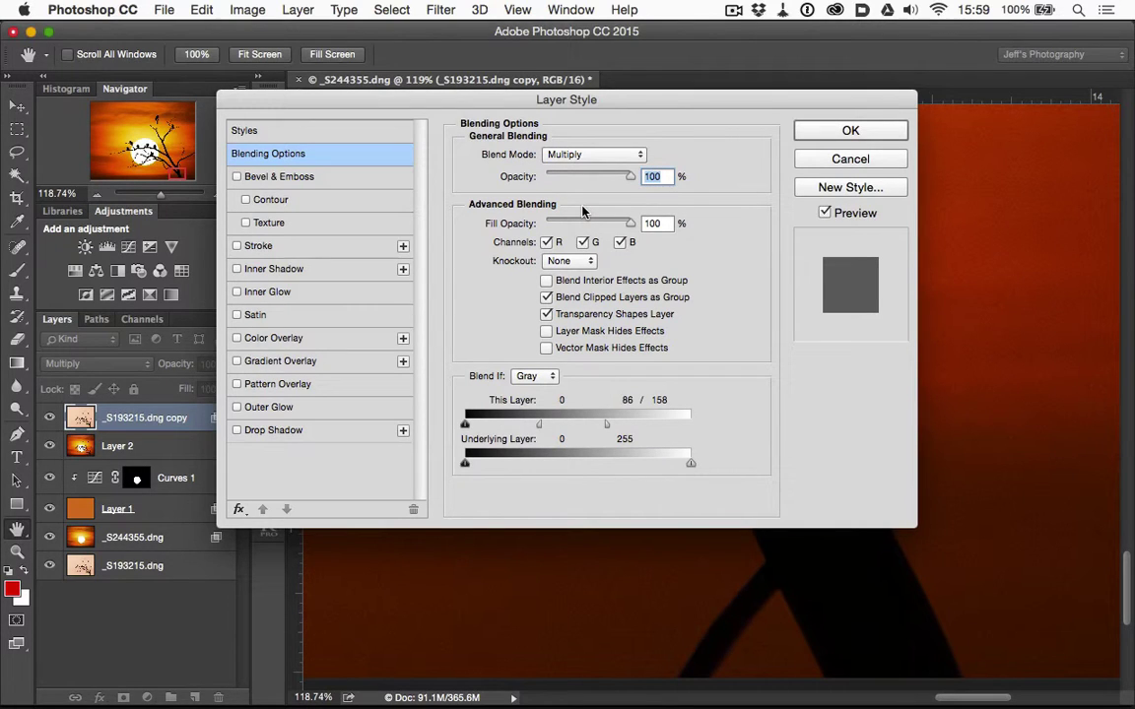
pyautogui.click(818, 129)
# Step: Examine the trunk, branches and birds across the sun at about 119% for dark, clean edges, and view the whole image
pyautogui.press('z')
pyautogui.scroll(-1, 758, 433)
pyautogui.scroll(-5, 758, 433)
pyautogui.hscroll(1, 759, 434)
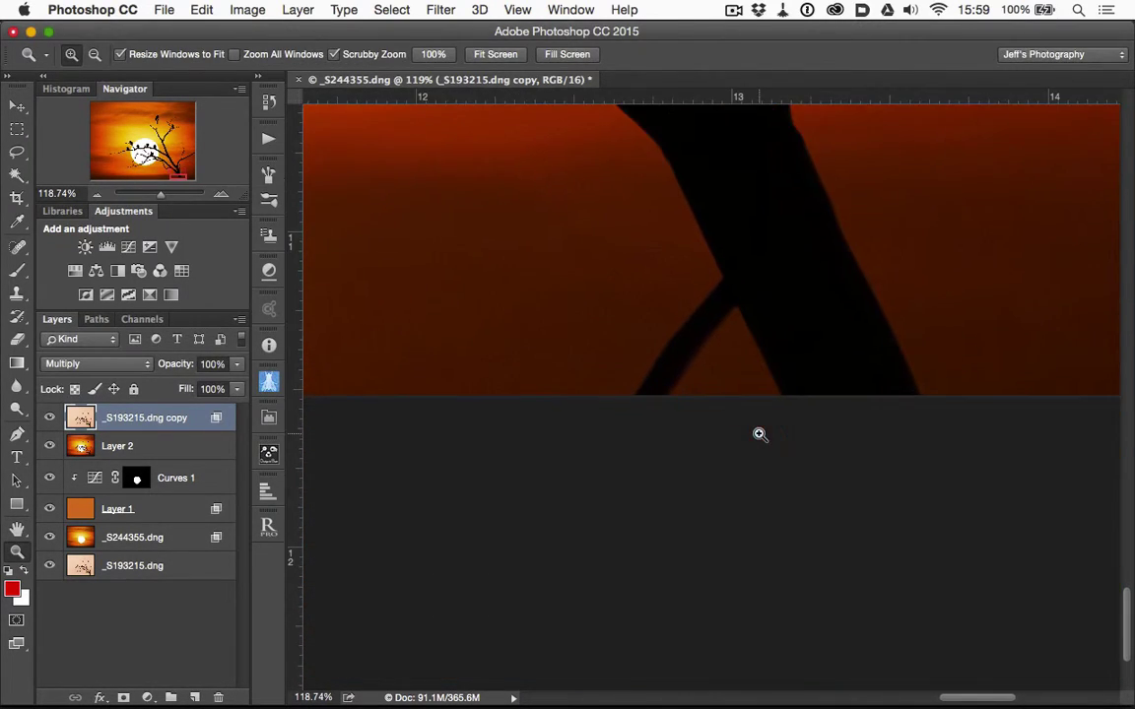
pyautogui.scroll(5, 759, 433)
pyautogui.scroll(10, 759, 433)
pyautogui.hscroll(-3, 758, 433)
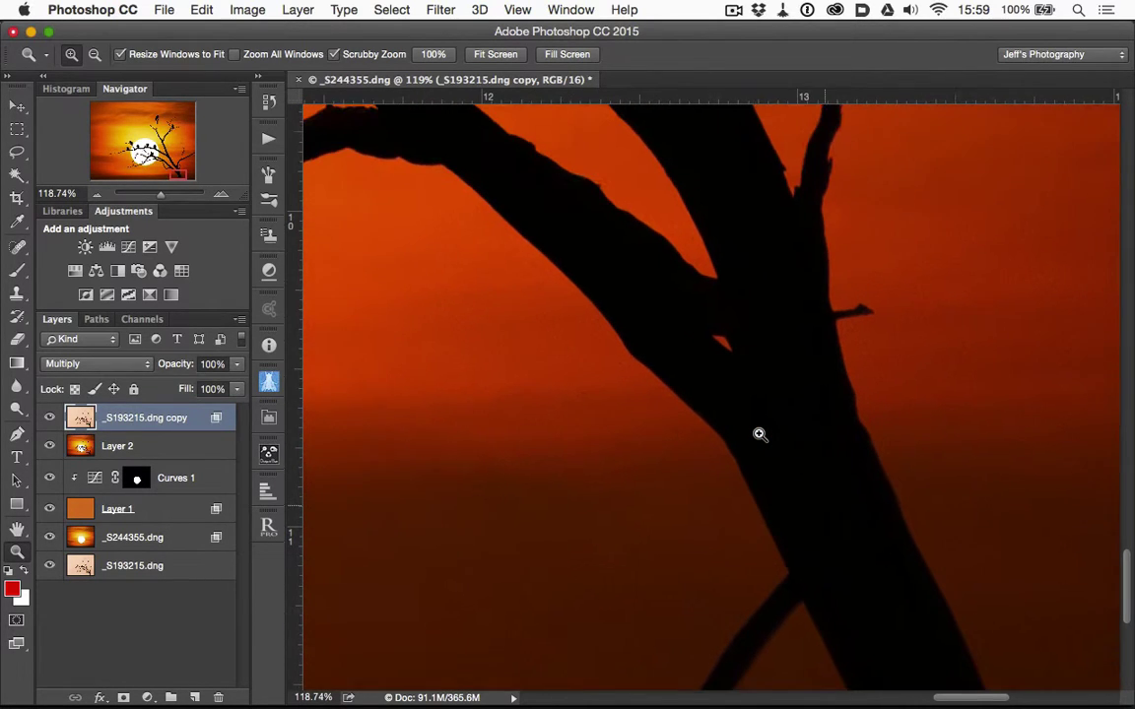
pyautogui.scroll(6, 760, 435)
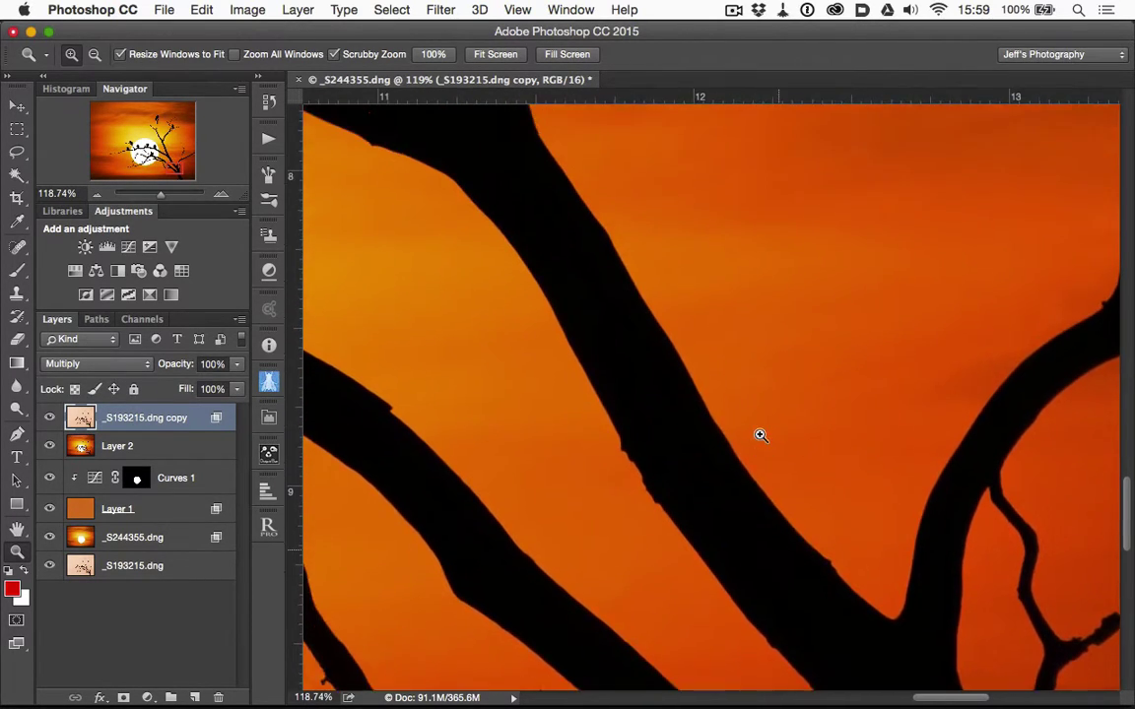
pyautogui.hscroll(-8, 758, 433)
pyautogui.scroll(3, 658, 431)
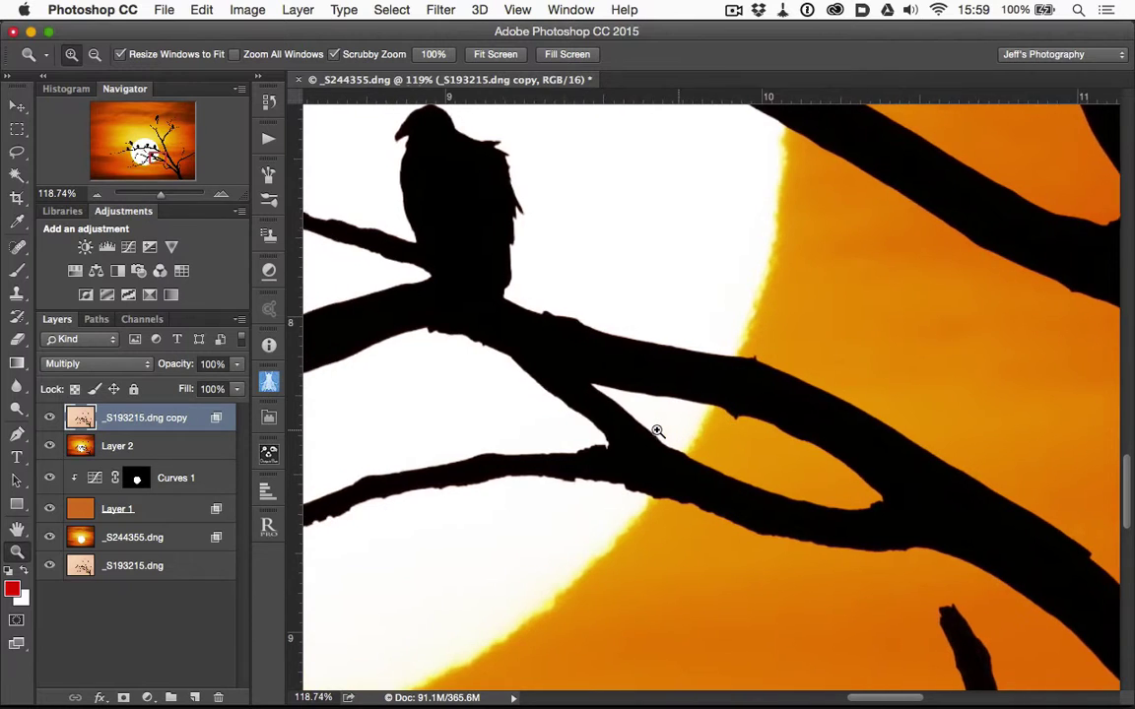
pyautogui.hscroll(-10, 658, 431)
pyautogui.scroll(6, 658, 431)
pyautogui.hscroll(-4, 657, 431)
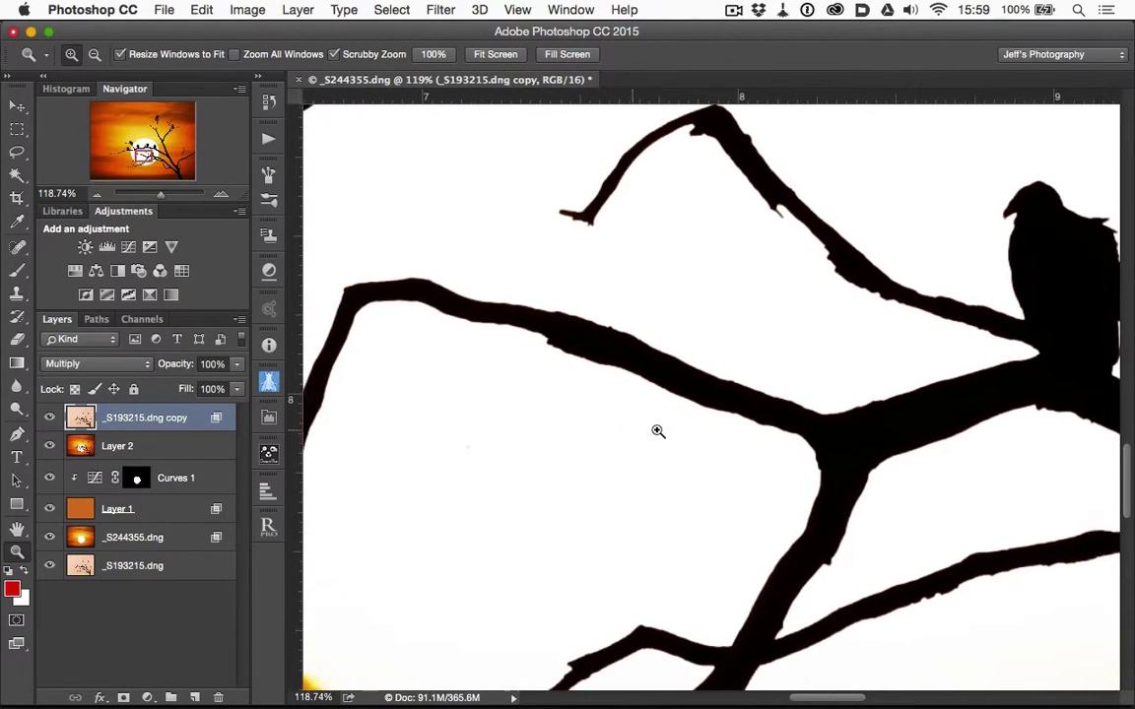
pyautogui.scroll(3, 658, 431)
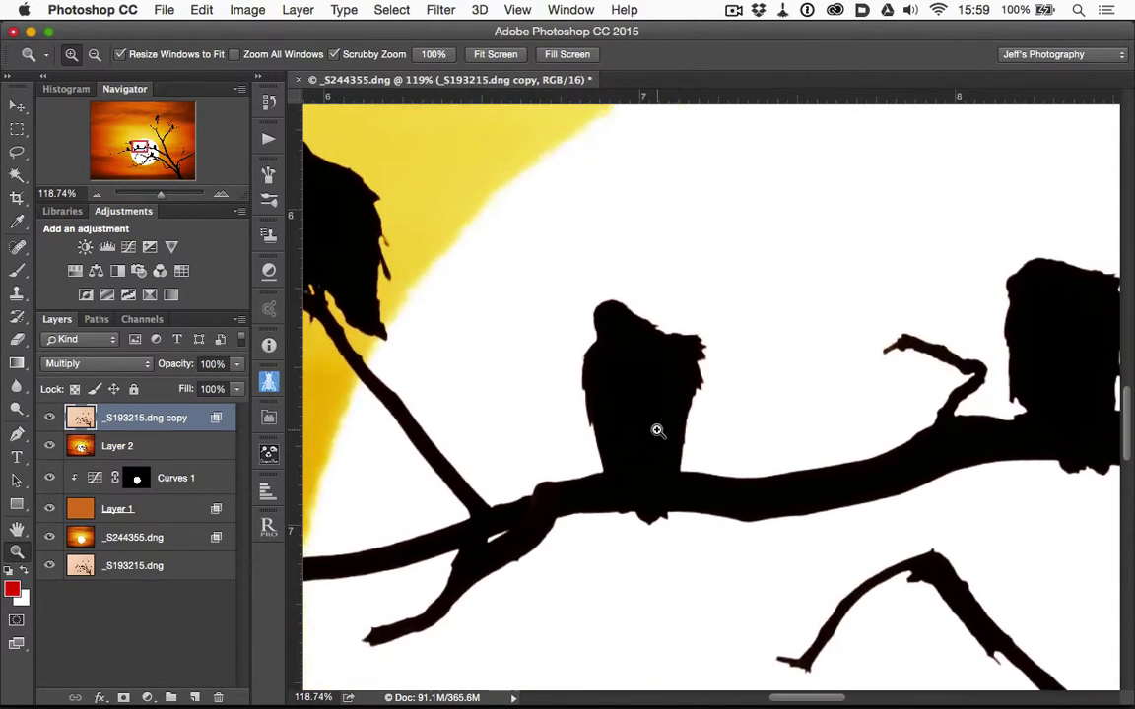
pyautogui.hscroll(10, 658, 432)
pyautogui.scroll(-6, 658, 431)
pyautogui.scroll(-10, 658, 431)
pyautogui.hscroll(10, 658, 431)
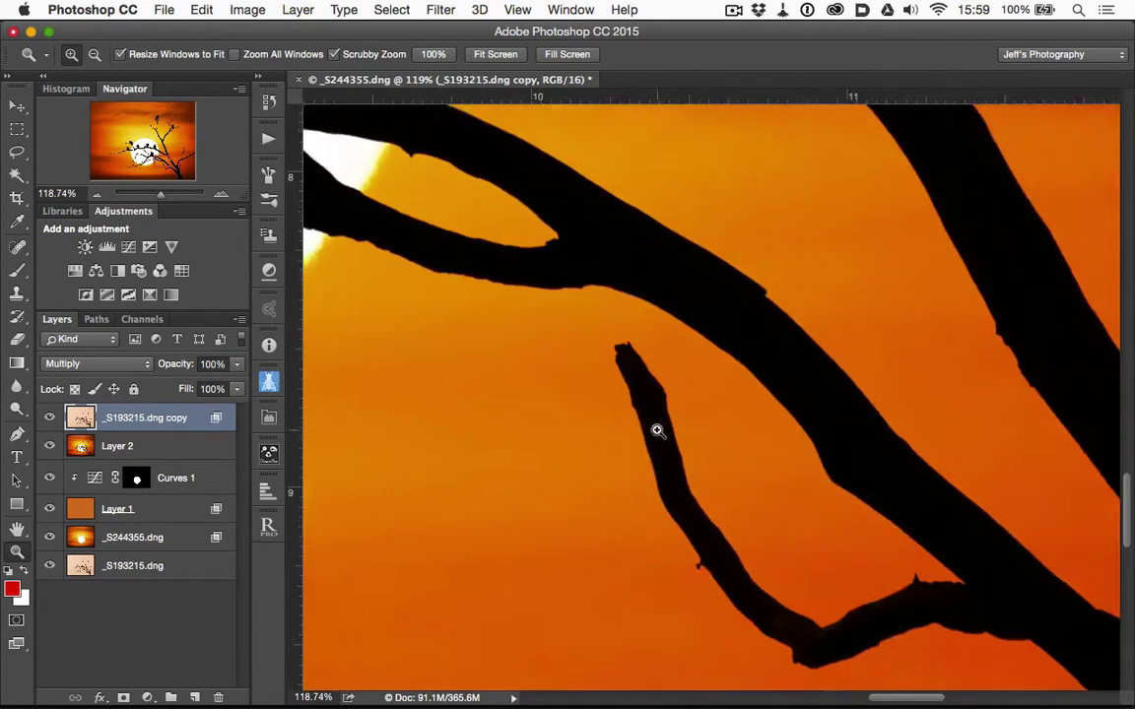
pyautogui.scroll(-5, 658, 432)
pyautogui.hscroll(8, 658, 432)
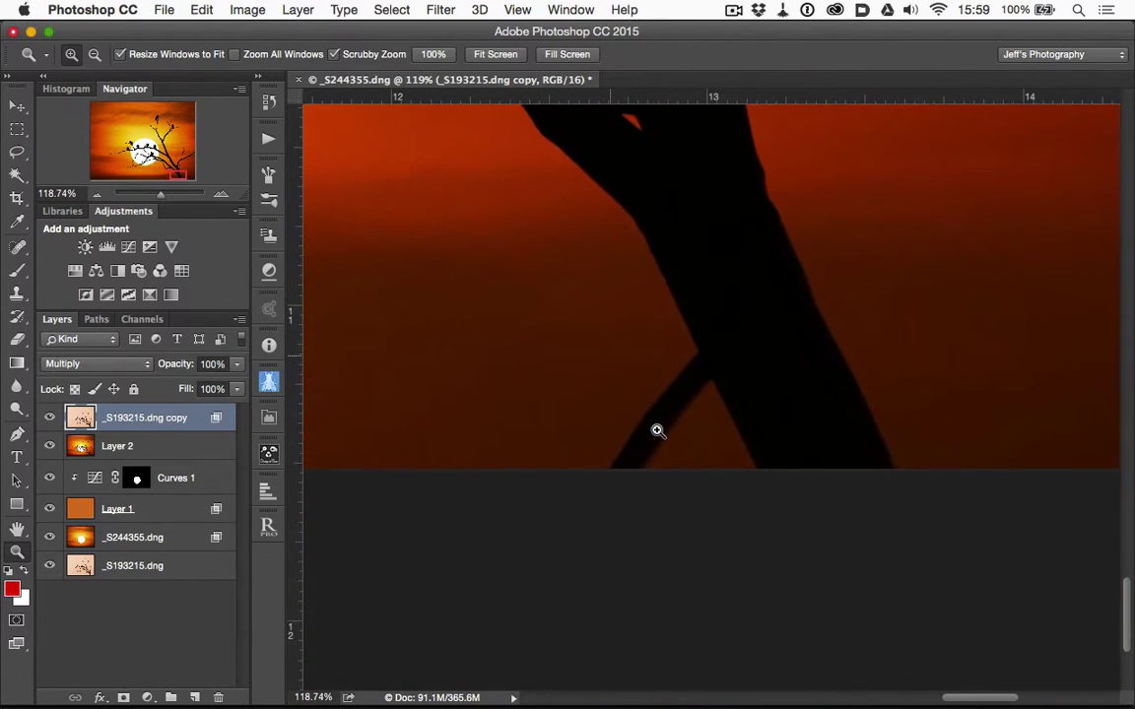
pyautogui.scroll(7, 677, 302)
pyautogui.hscroll(-2, 677, 301)
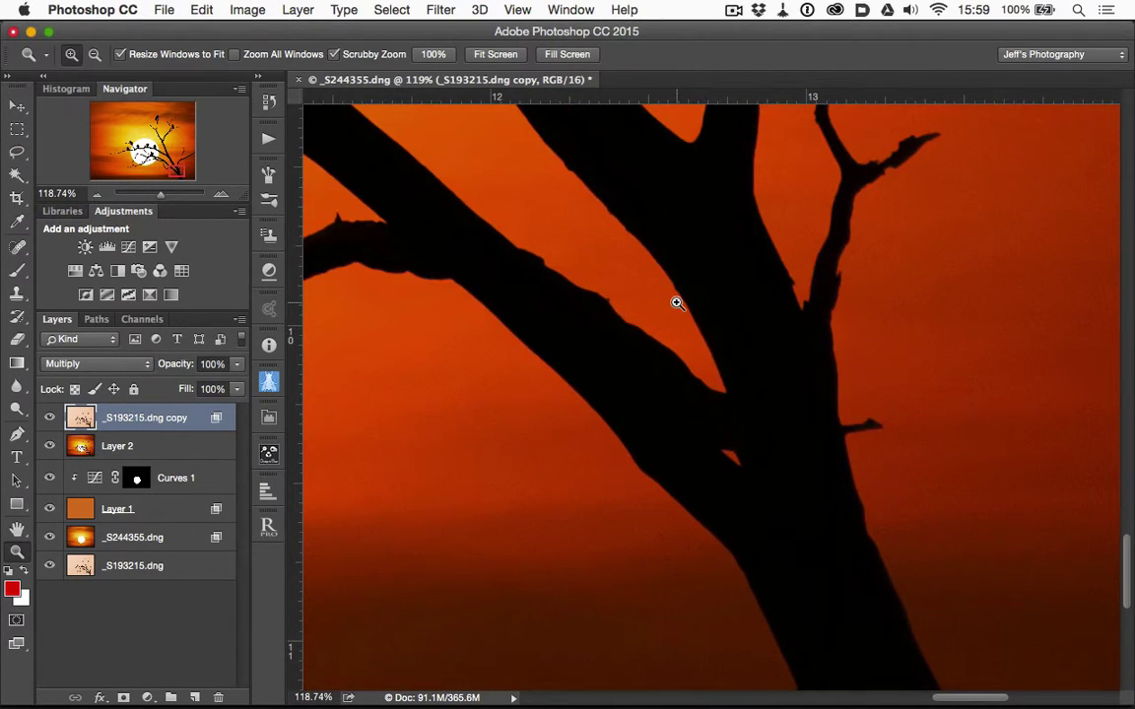
pyautogui.press('super+0')
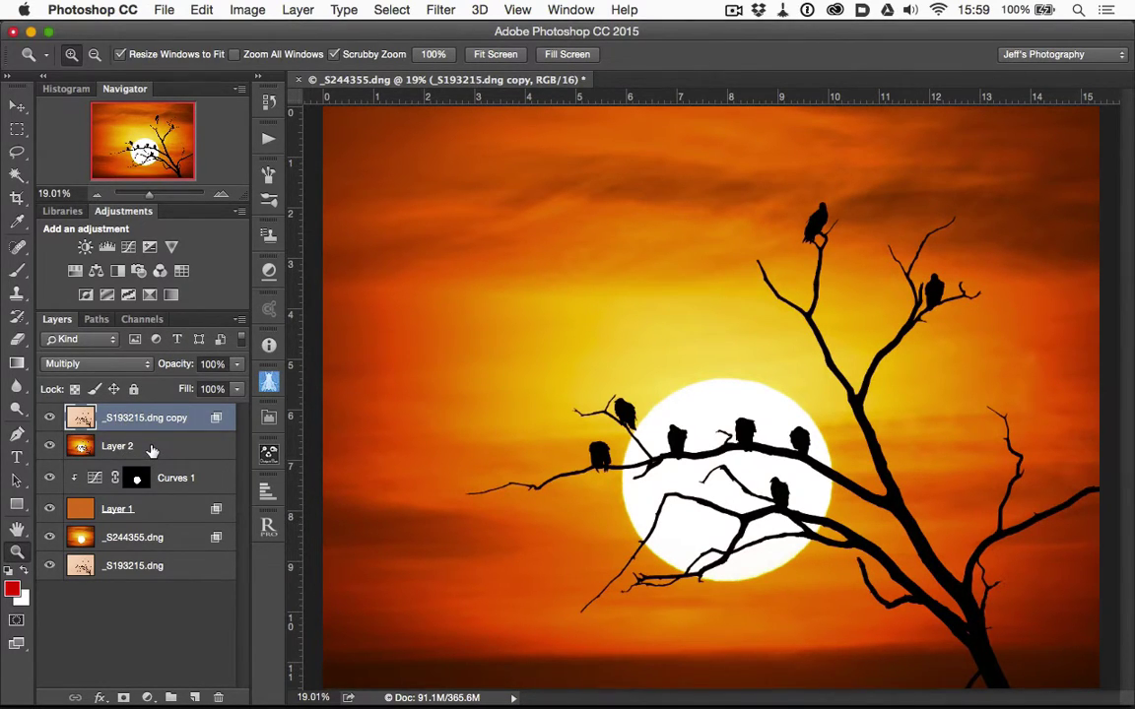
# Step: Group the _S193215.dng copy layer with Layer 2 and add a white layer mask to the group
pyautogui.keyDown('shift'); pyautogui.click(150, 450); pyautogui.keyUp('shift')
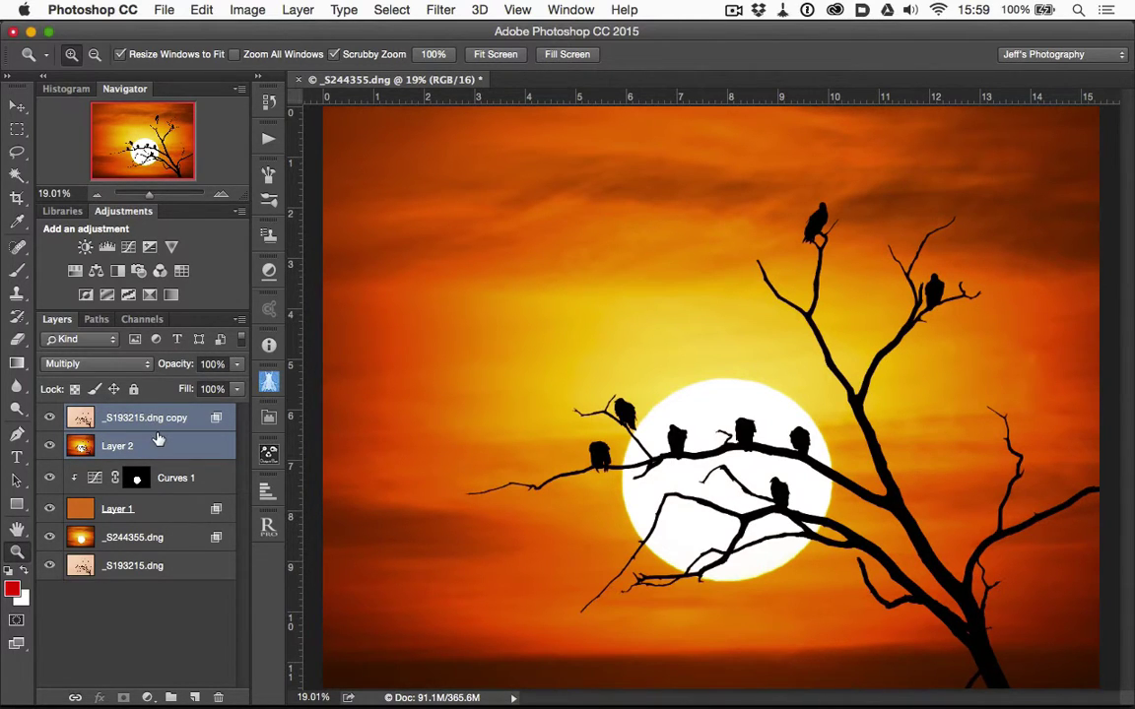
pyautogui.press('super+g')
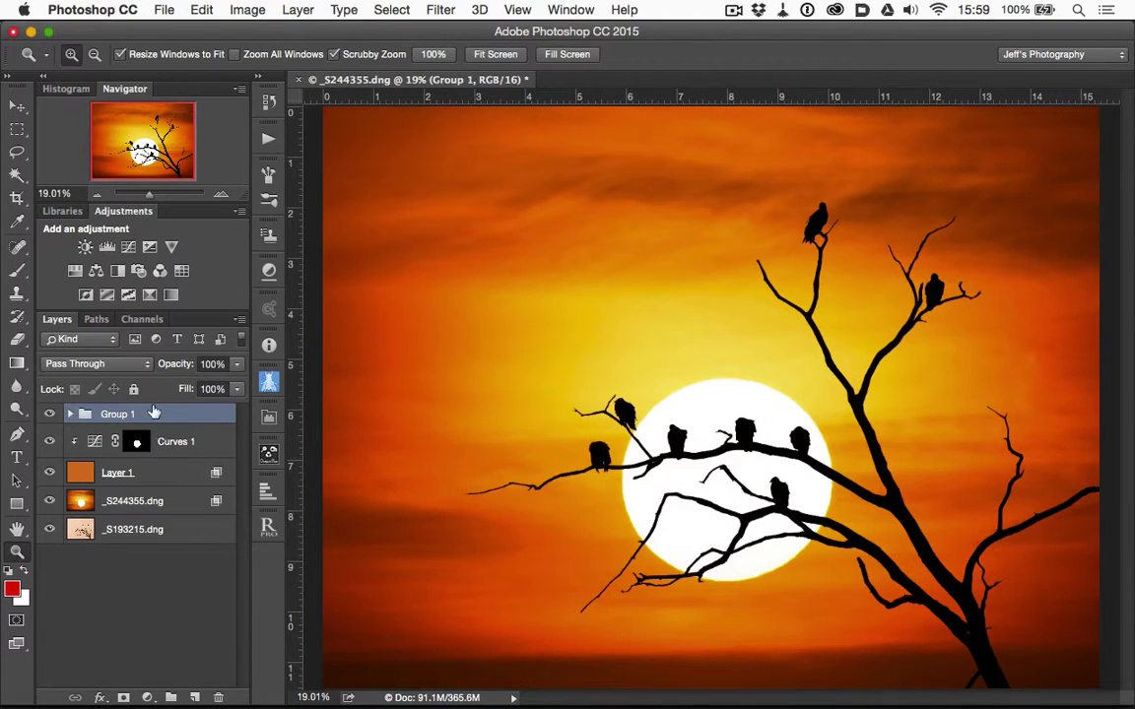
pyautogui.click(123, 697)
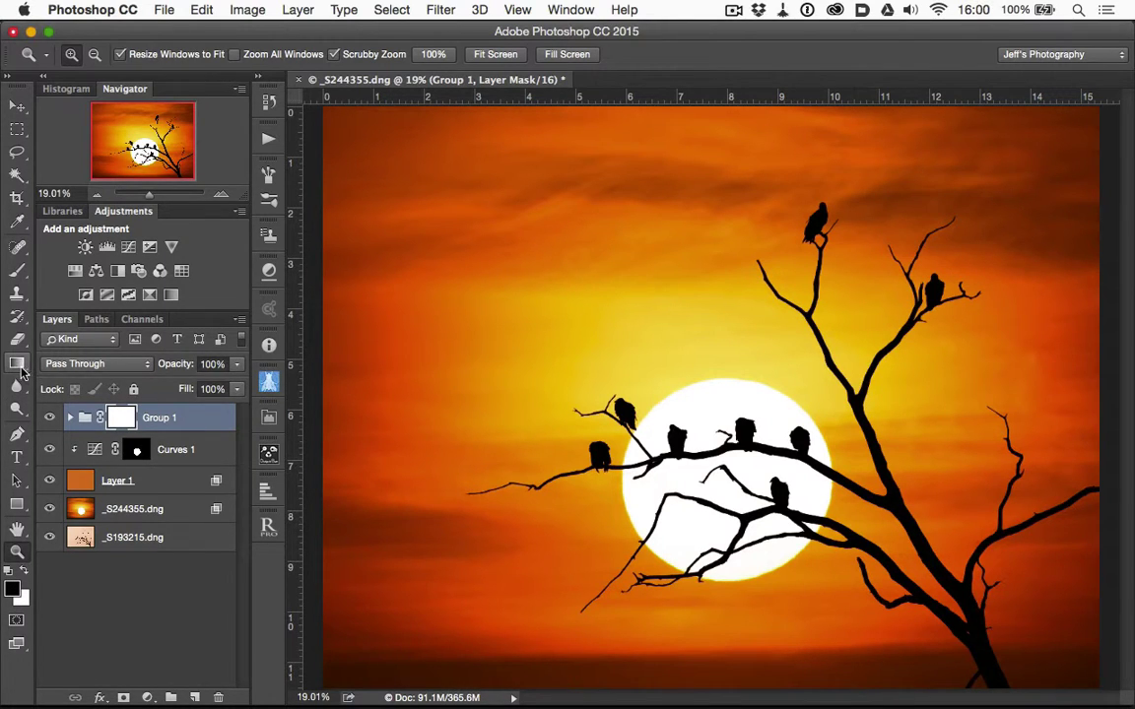
# Step: Fill the group's mask with a black-to-white radial gradient from the sun's centre out to about the image's lower edge
pyautogui.click(18, 364)
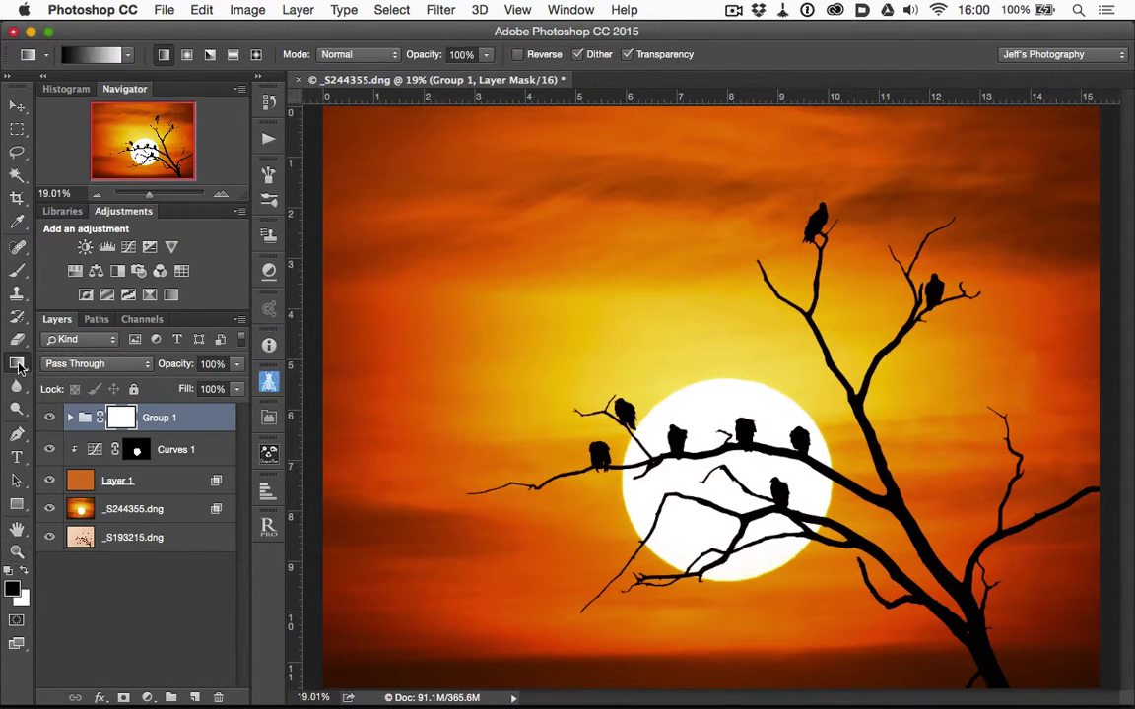
pyautogui.click(186, 56)
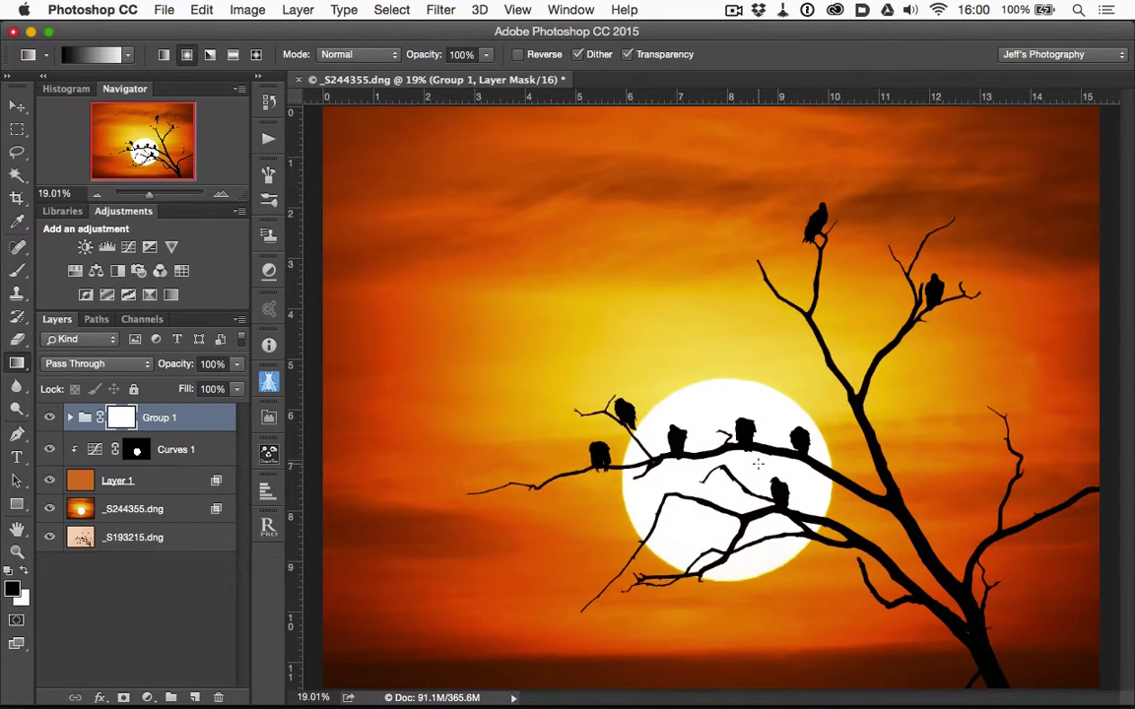
pyautogui.moveTo(748, 469); pyautogui.dragTo(748, 662)
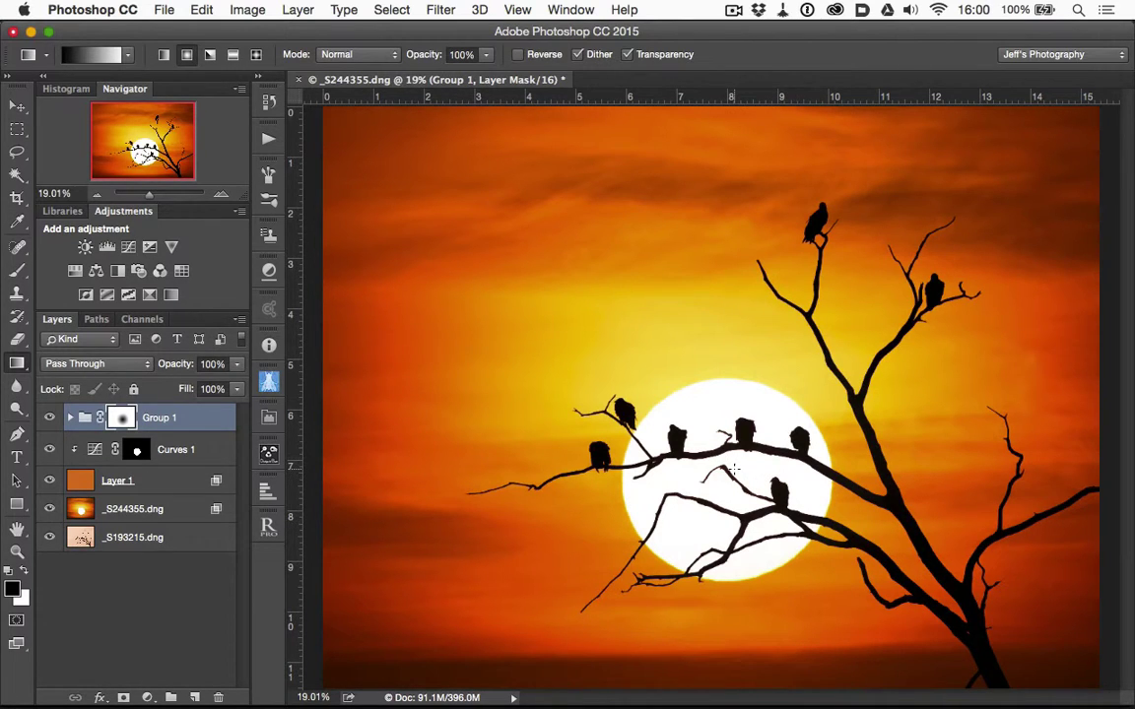
pyautogui.moveTo(733, 469); pyautogui.dragTo(711, 706)
pyautogui.moveTo(652, 422); pyautogui.dragTo(483, 183)
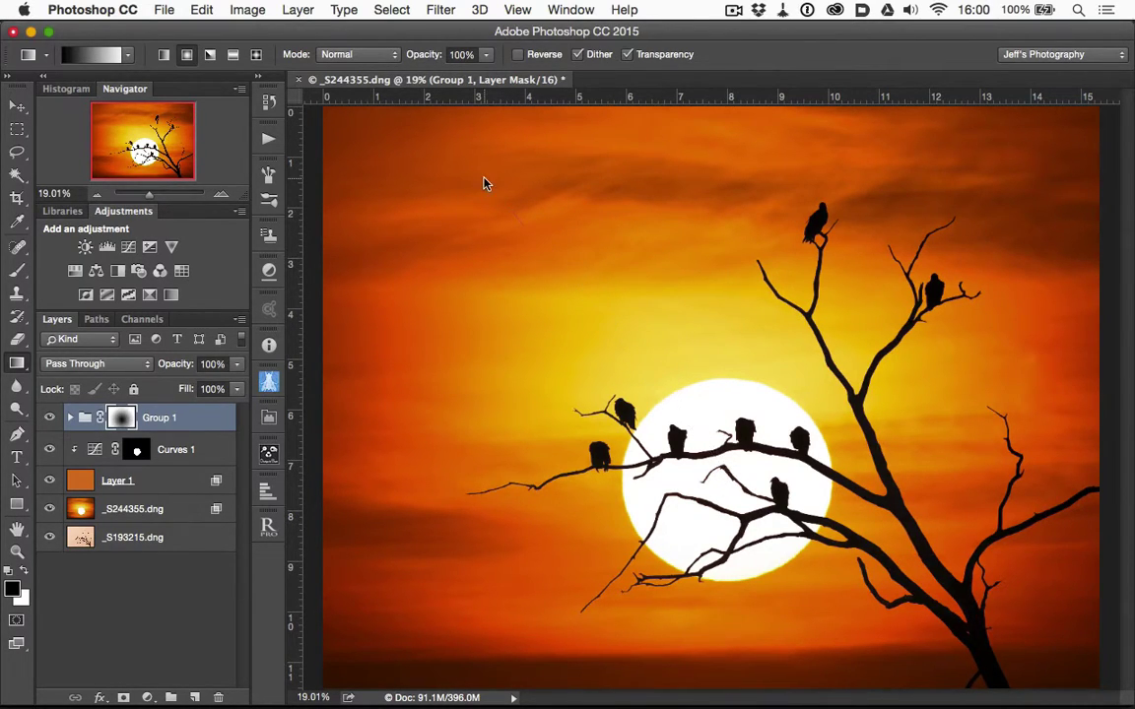
# Step: Compare the image with and without the masked group to judge its effect on the trunk and outer branches
pyautogui.click(47, 420)
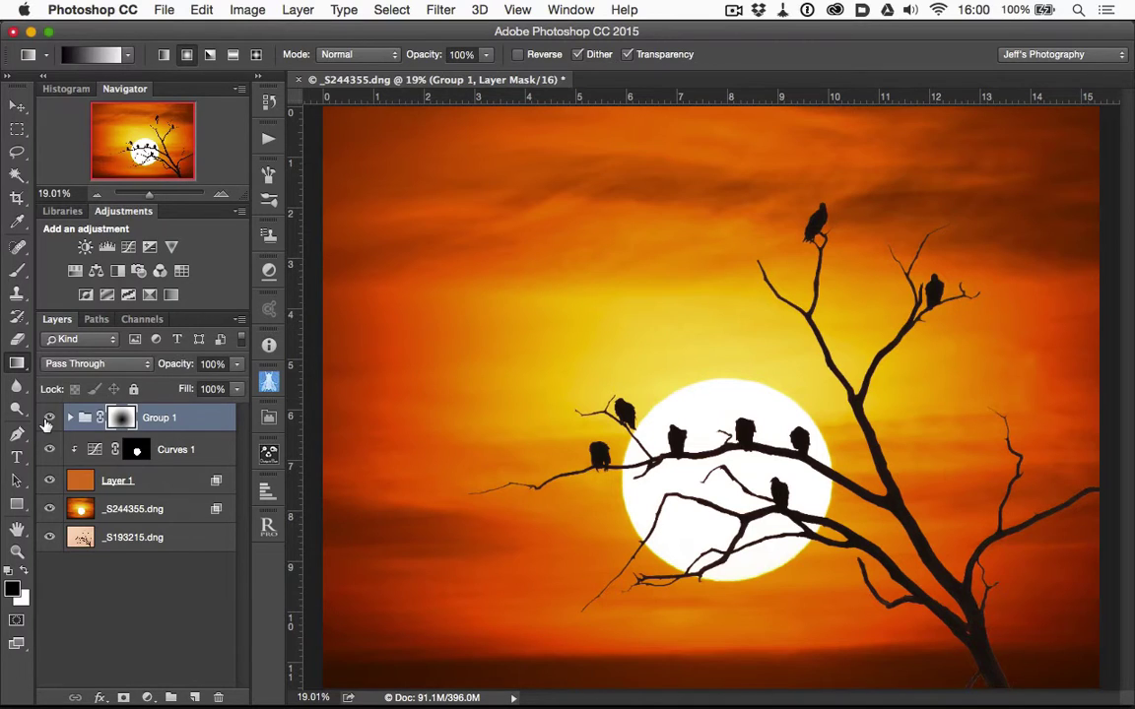
pyautogui.click(46, 420)
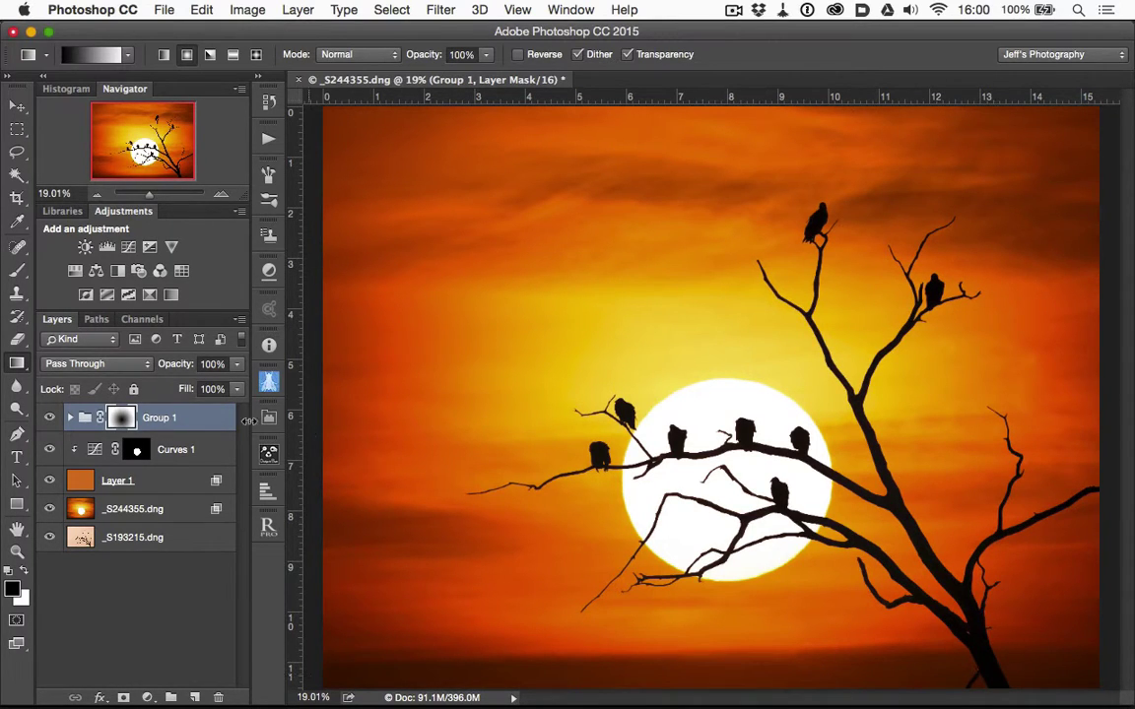
pyautogui.click(47, 418)
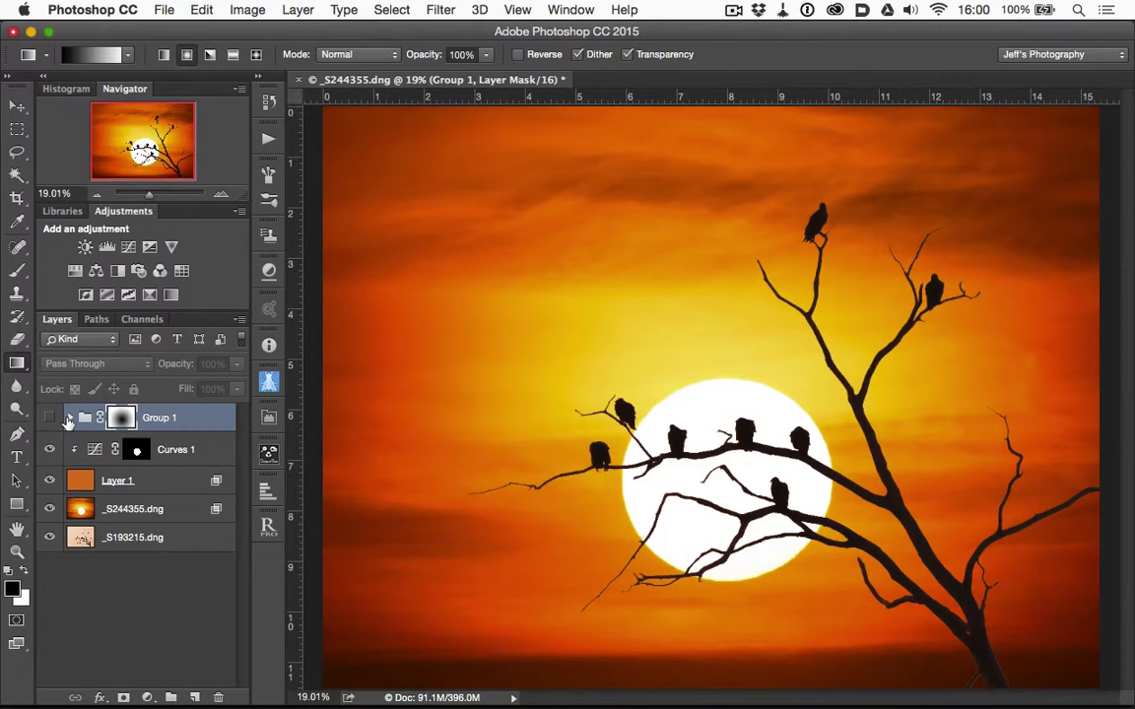
pyautogui.click(50, 418)
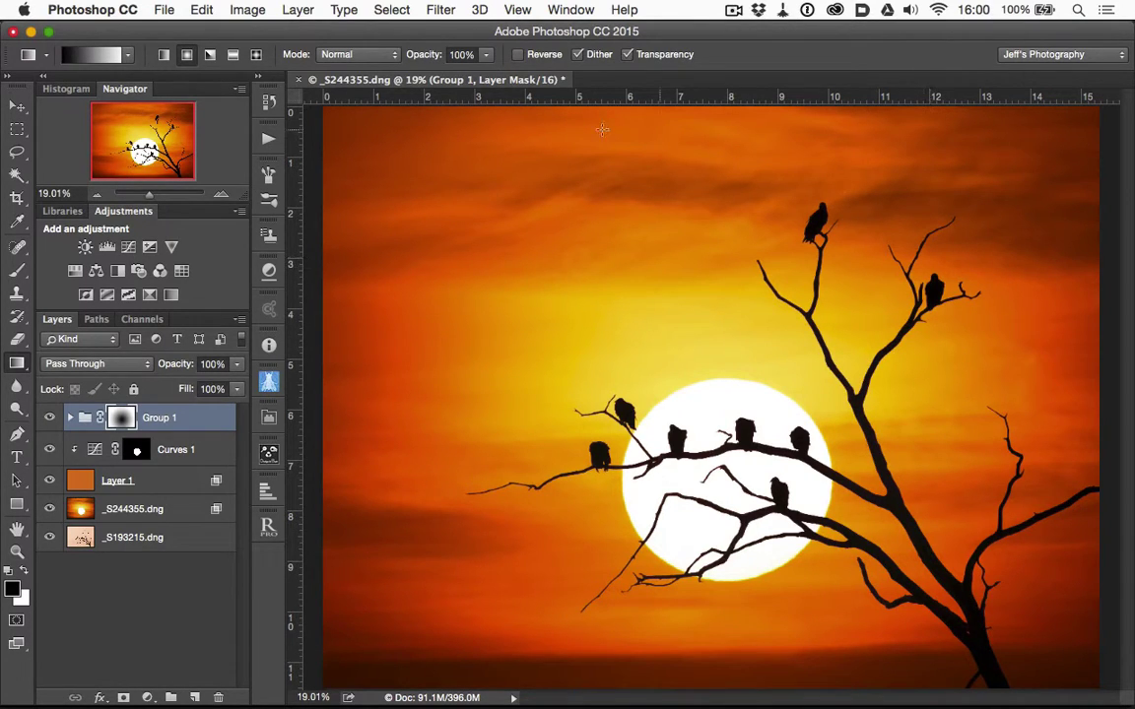
pyautogui.click(47, 419)
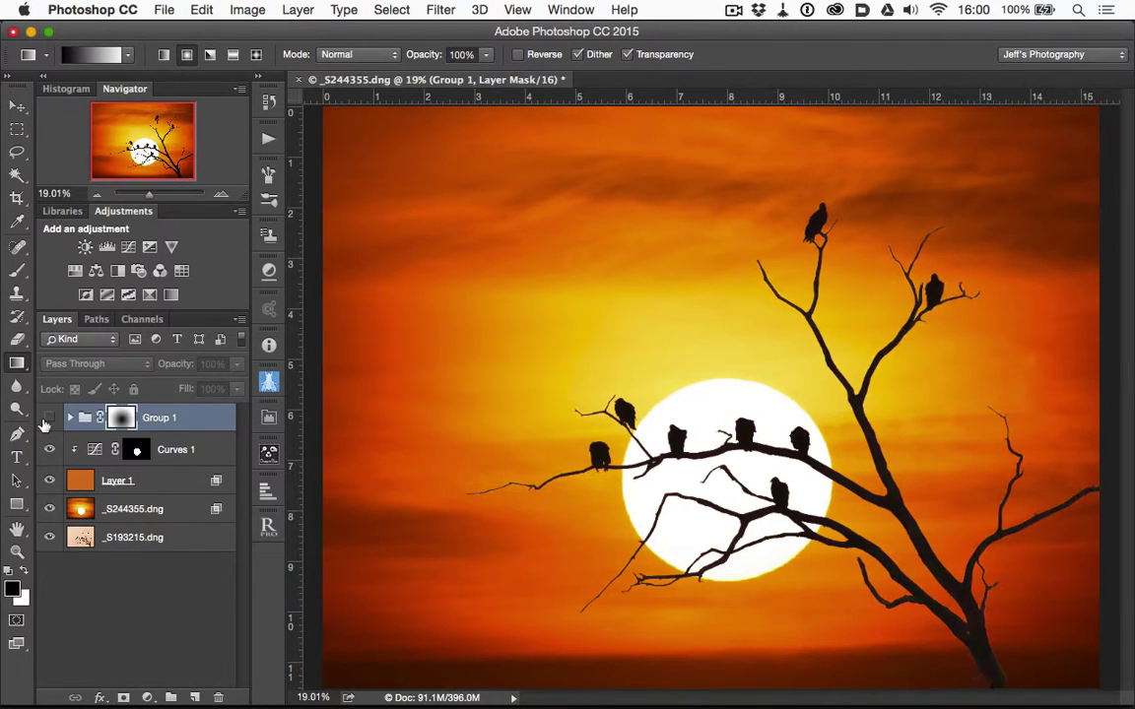
pyautogui.click(49, 420)
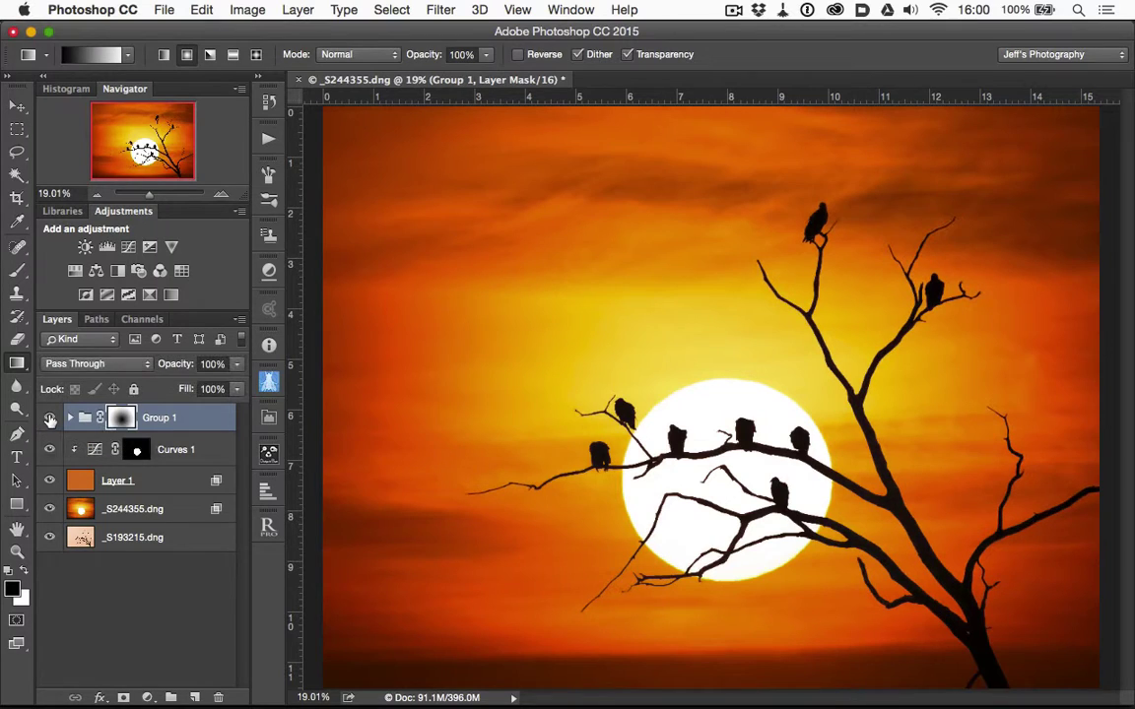
pyautogui.click(49, 420)
pyautogui.click(49, 419)
# Step: Examine the birds and branches in front of the sun at 100% for dark tones and clean edges
pyautogui.press('super+1')
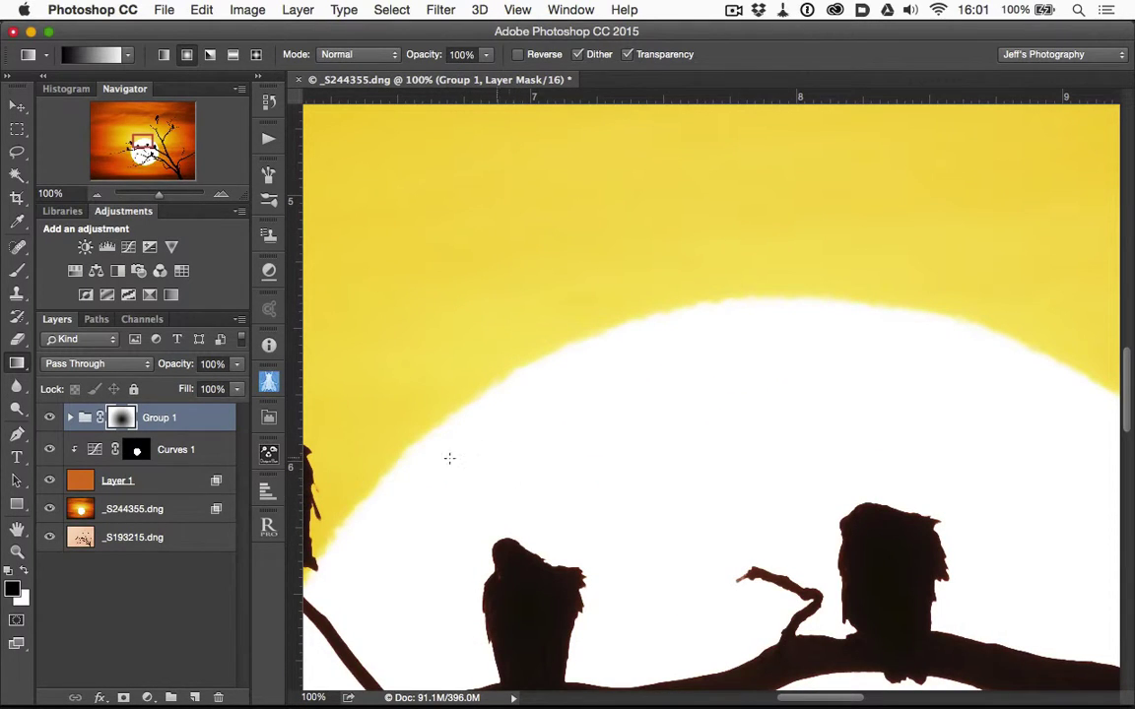
pyautogui.press('v')
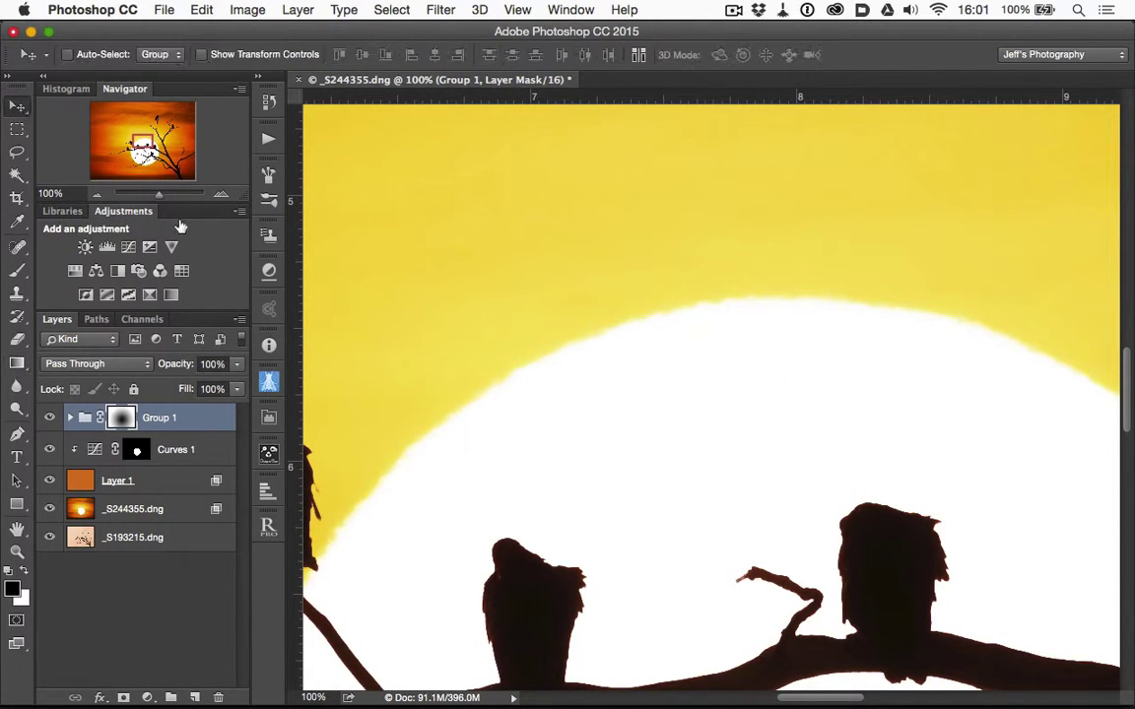
pyautogui.hscroll(-10, 575, 508)
pyautogui.scroll(-3, 575, 507)
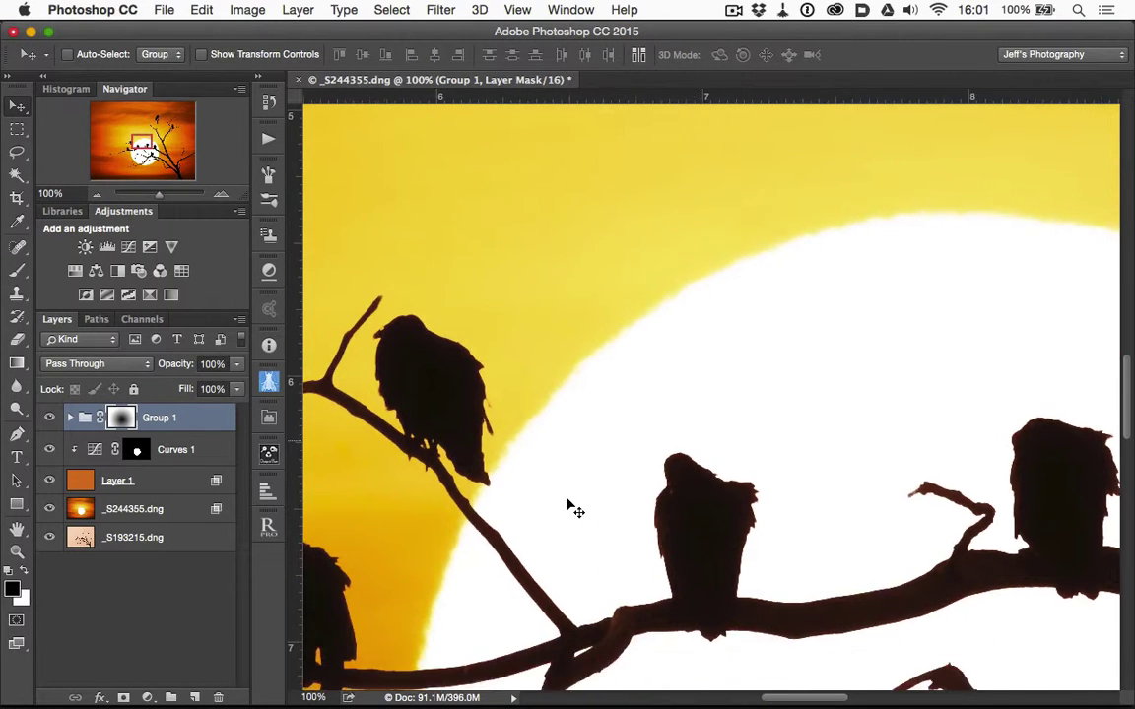
pyautogui.scroll(-5, 575, 507)
pyautogui.hscroll(-2, 576, 508)
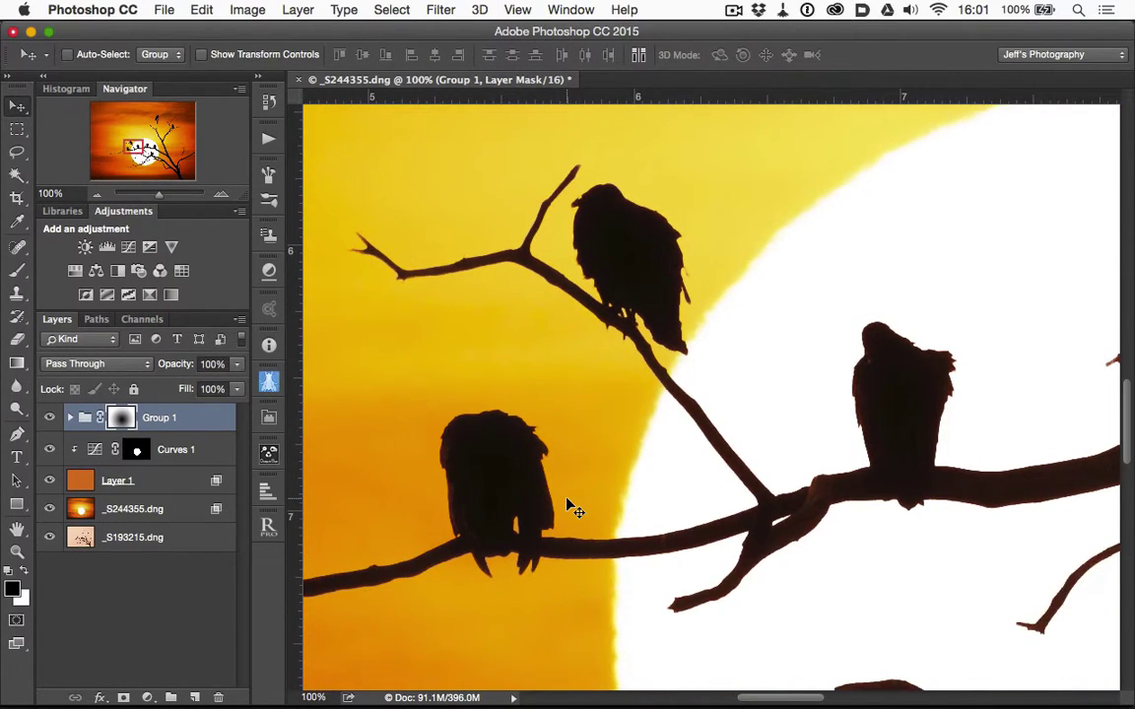
pyautogui.scroll(-1, 575, 507)
pyautogui.hscroll(1, 575, 507)
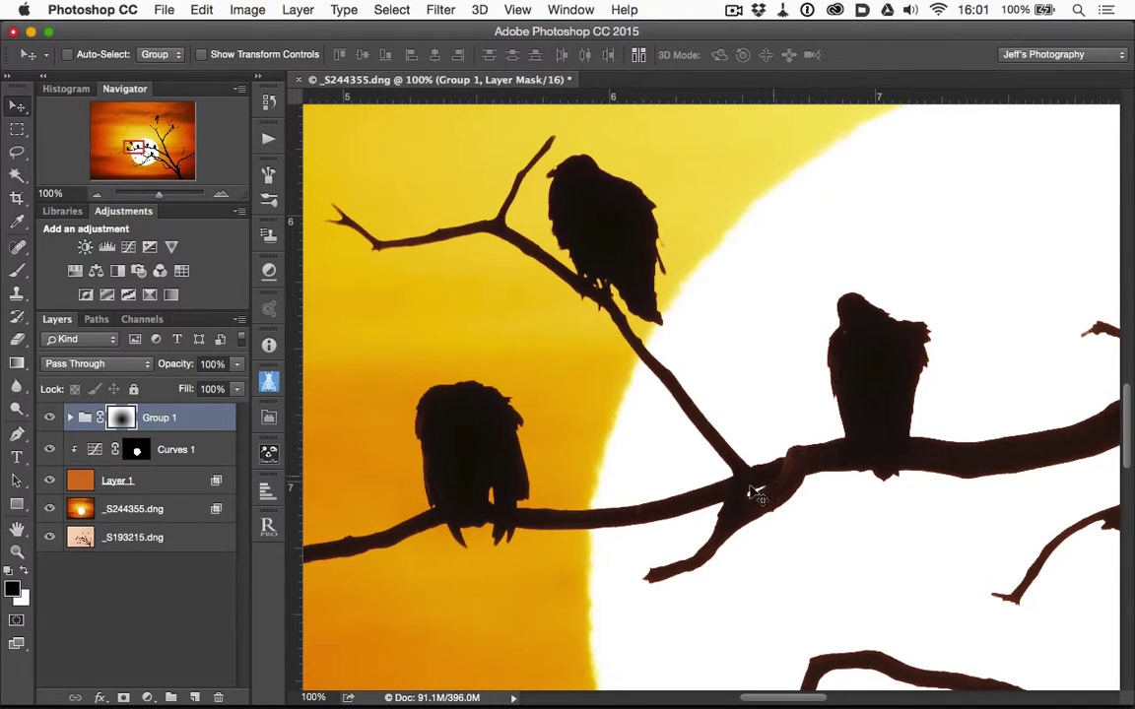
pyautogui.scroll(-8, 739, 610)
pyautogui.hscroll(11, 738, 611)
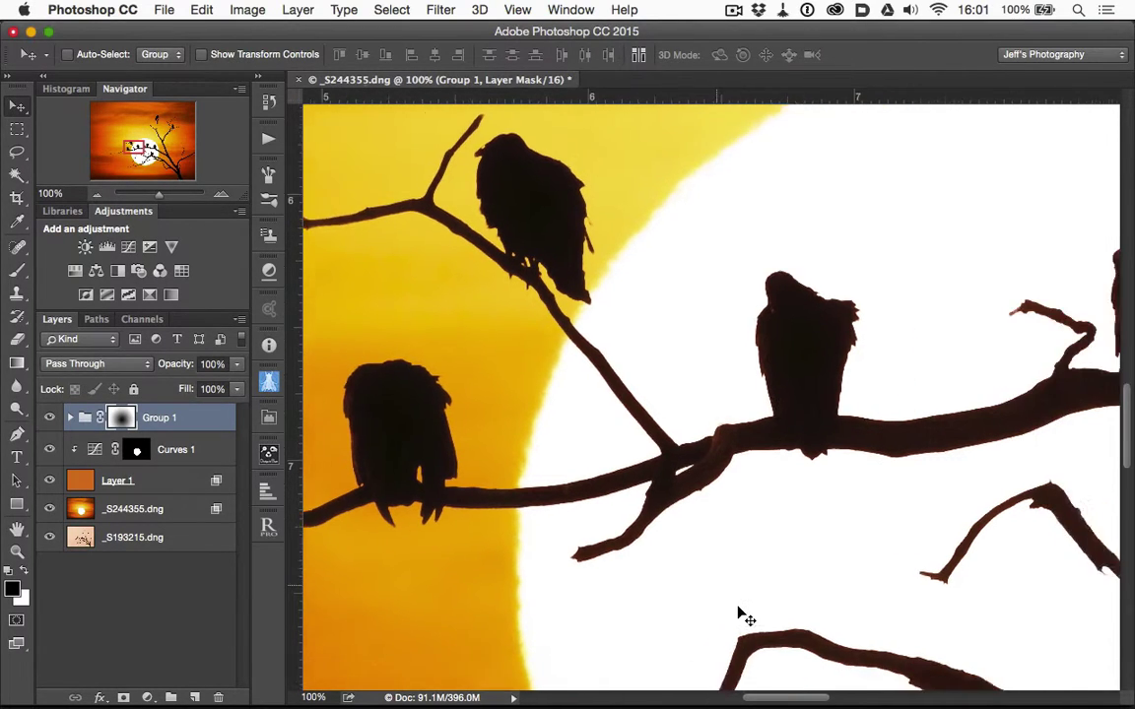
pyautogui.scroll(-4, 741, 613)
pyautogui.hscroll(6, 741, 613)
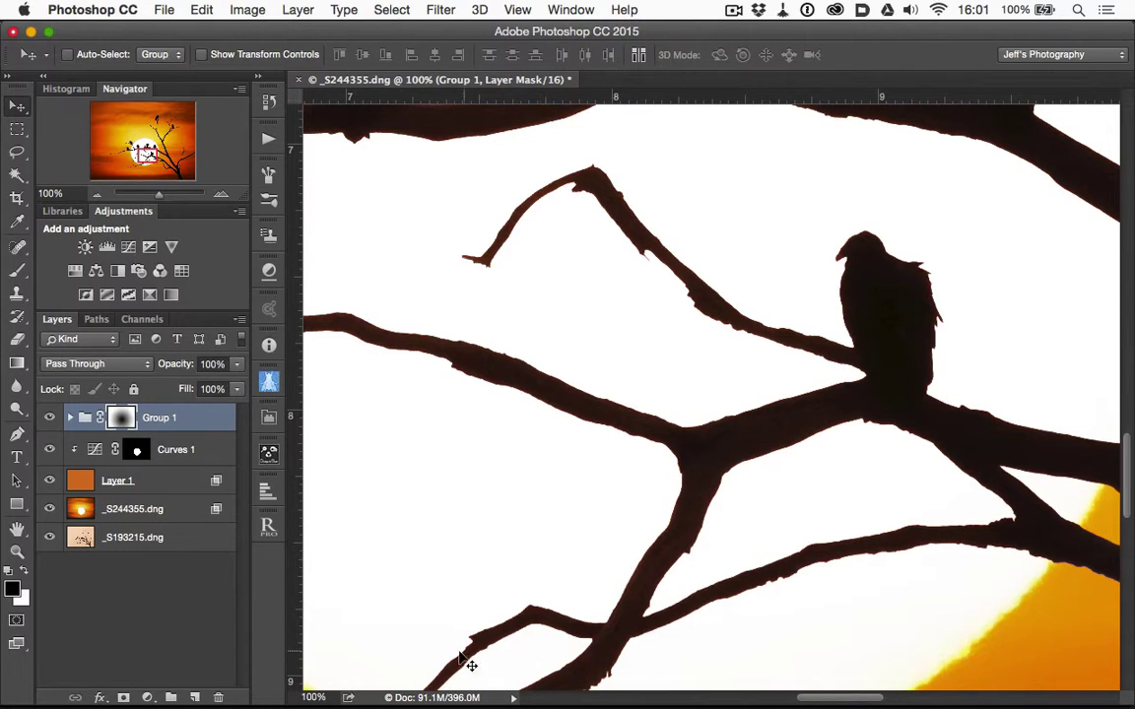
pyautogui.hscroll(11, 758, 512)
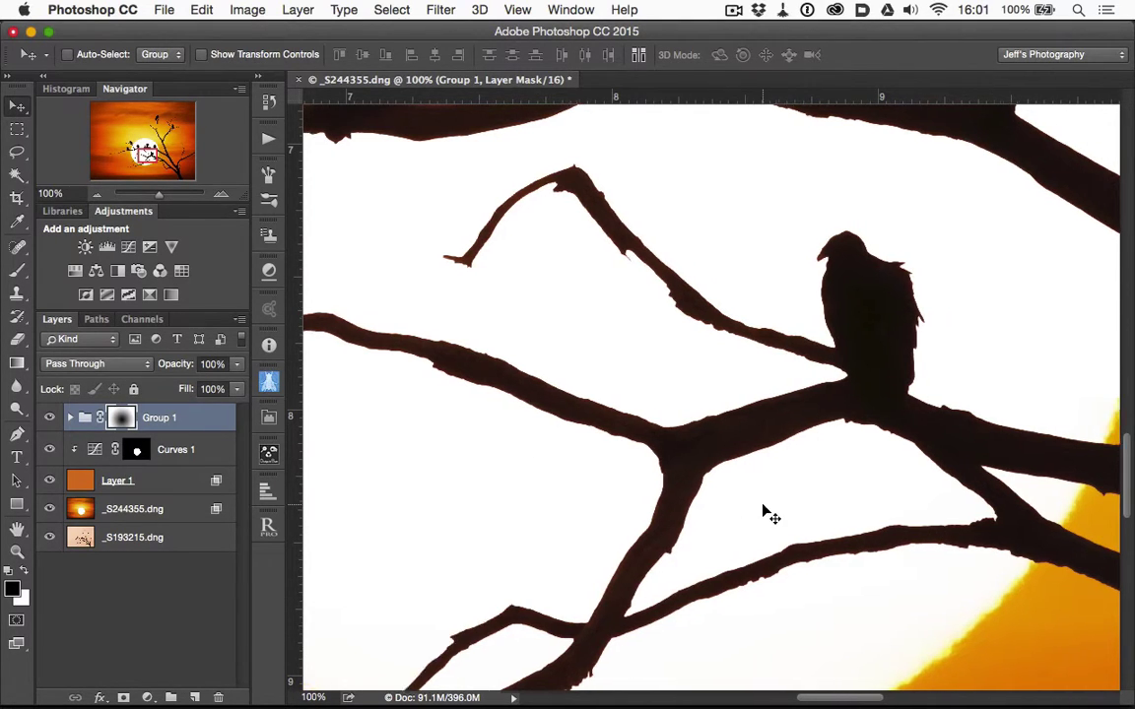
pyautogui.hscroll(5, 764, 511)
pyautogui.scroll(5, 764, 511)
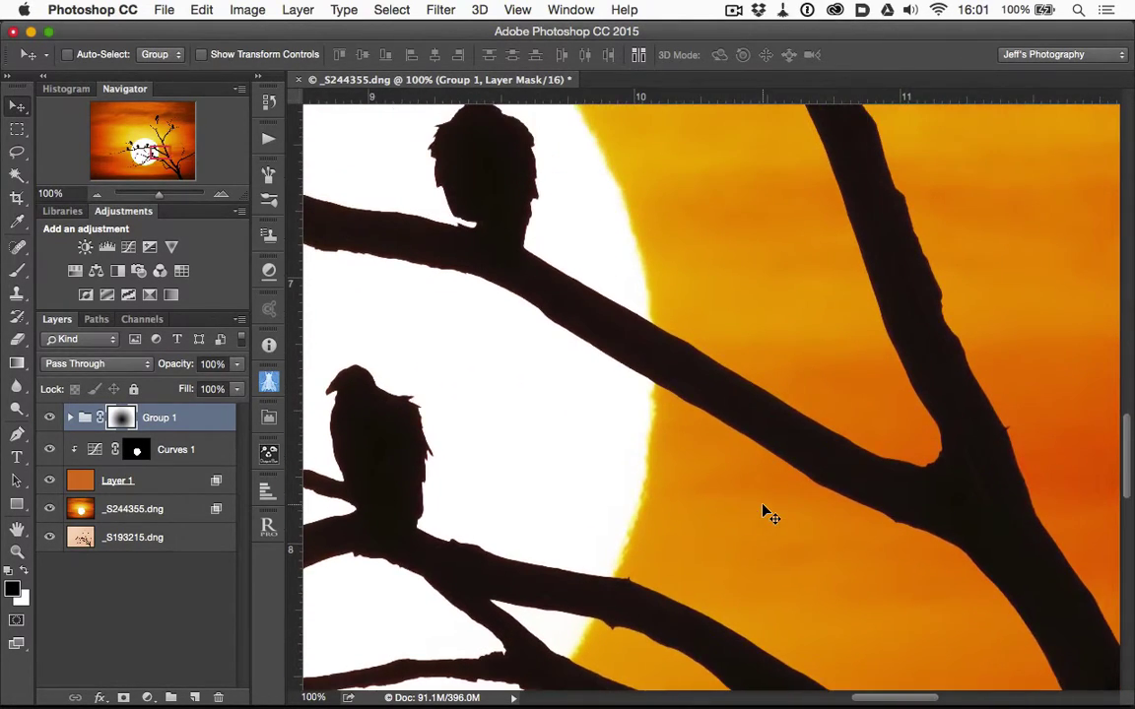
# Step: Examine the upper branches and the two highest birds against the sky at 100% for clean edges
pyautogui.hscroll(3, 768, 514)
pyautogui.scroll(16, 769, 514)
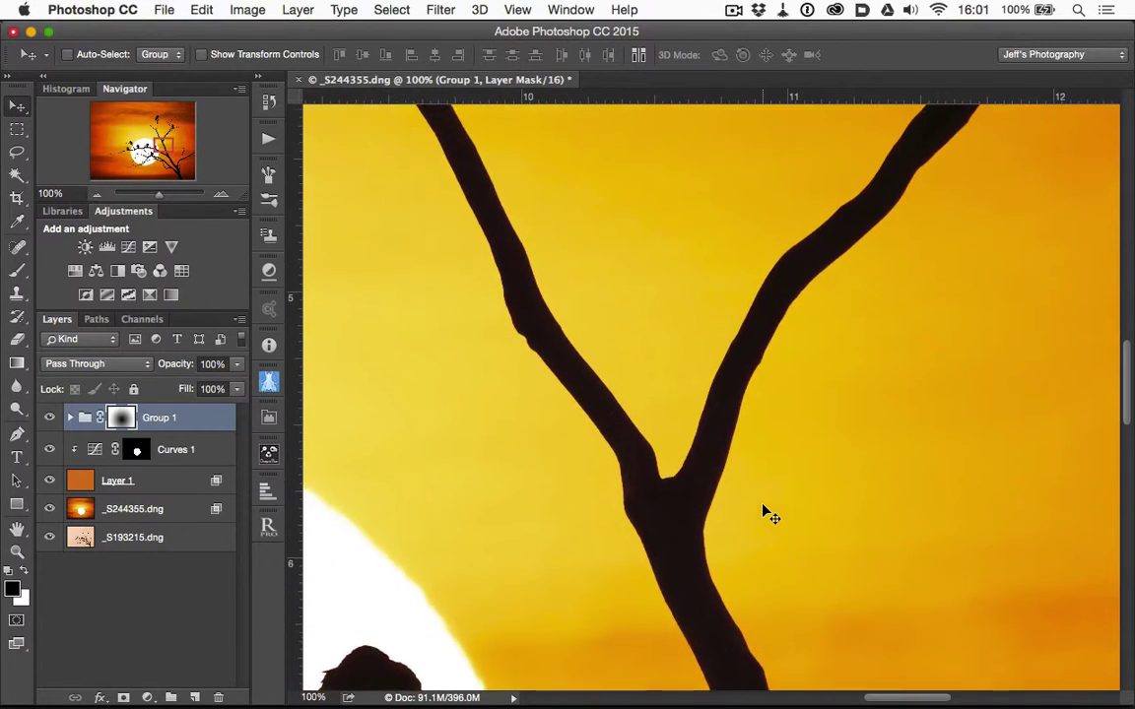
pyautogui.hscroll(-5, 769, 515)
pyautogui.scroll(13, 768, 515)
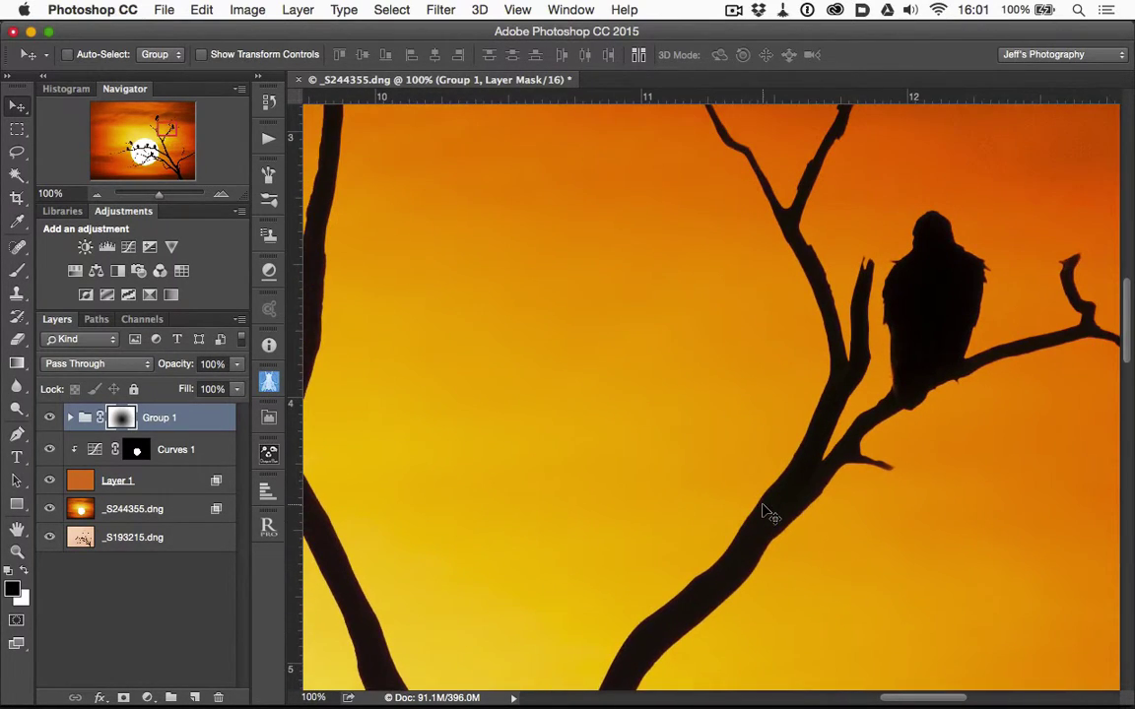
pyautogui.hscroll(-8, 768, 514)
pyautogui.scroll(4, 769, 514)
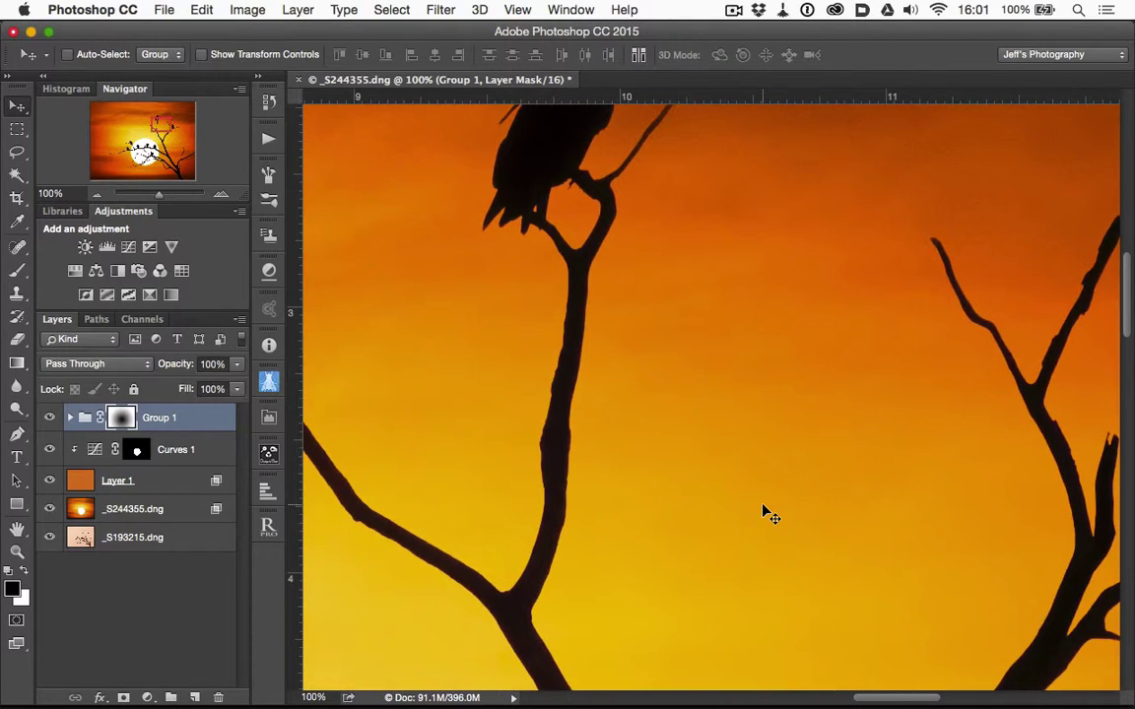
pyautogui.scroll(4, 729, 421)
pyautogui.hscroll(-3, 729, 422)
pyautogui.scroll(-12, 729, 421)
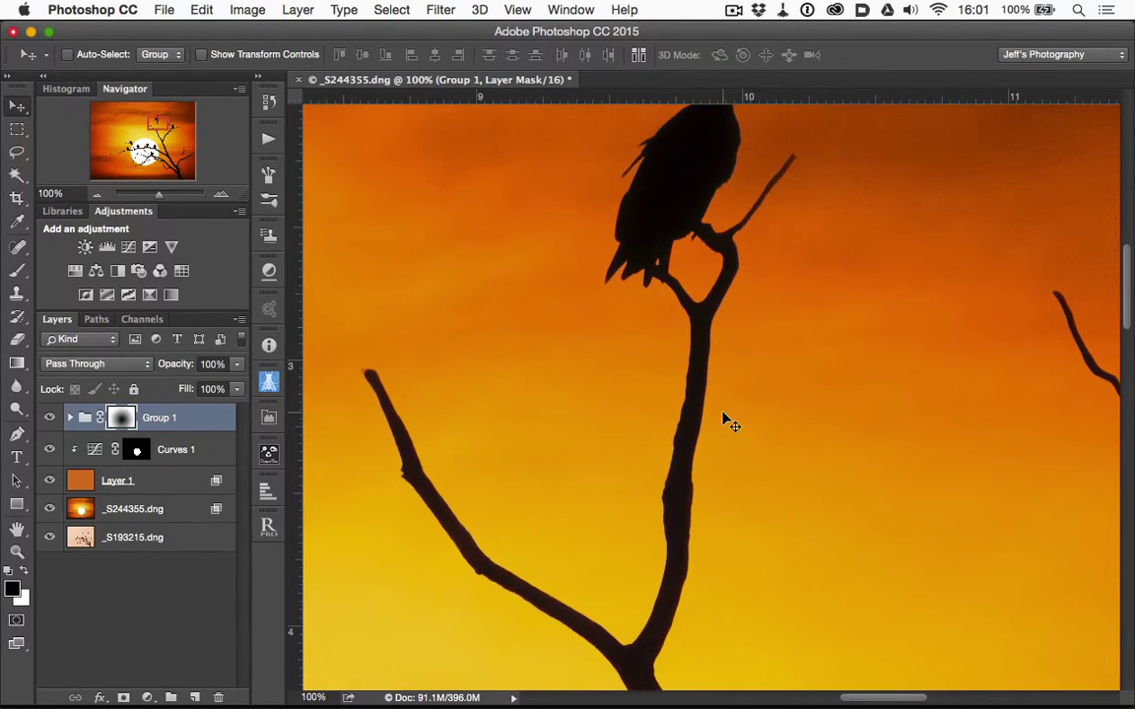
# Step: Examine the trunk and the outer right branches down to the tree's base for solid dark tones
pyautogui.hscroll(5, 728, 421)
pyautogui.scroll(-20, 729, 422)
pyautogui.hscroll(11, 728, 421)
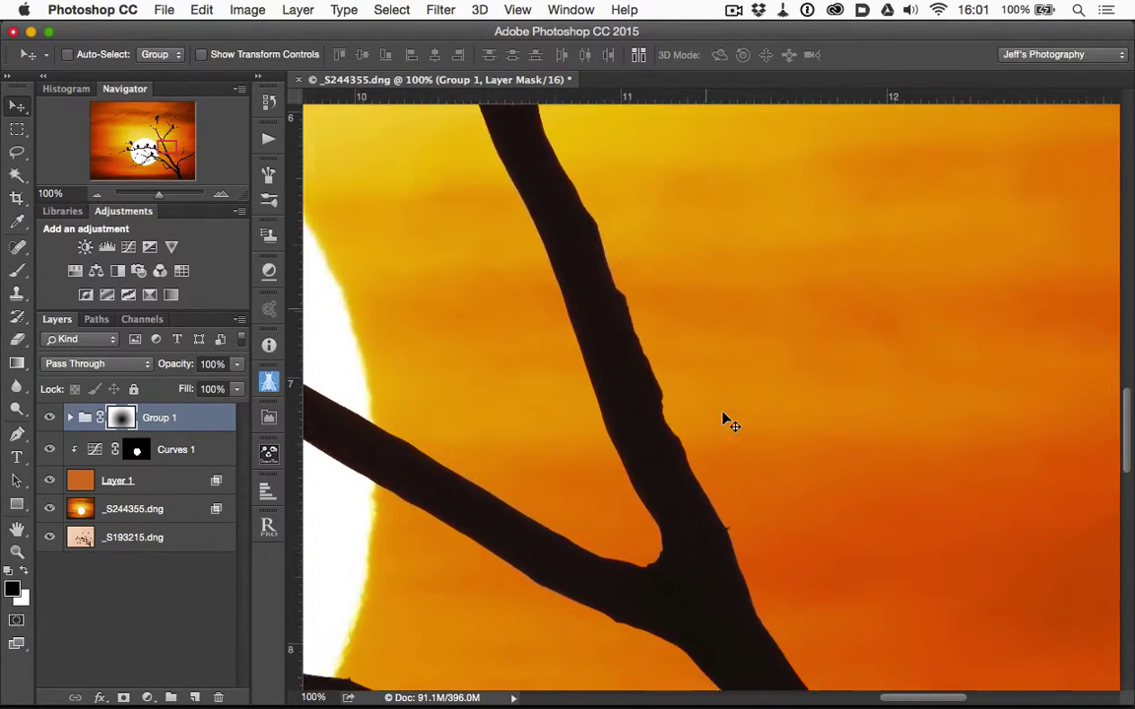
pyautogui.hscroll(16, 729, 421)
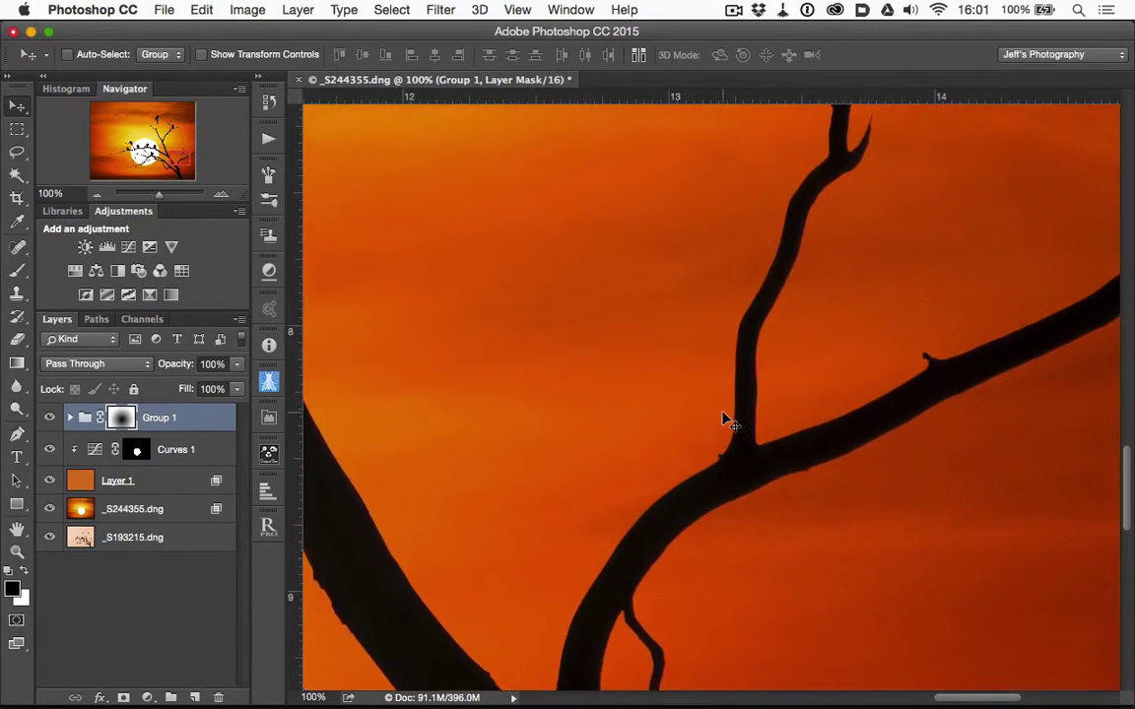
pyautogui.scroll(-12, 729, 422)
pyautogui.hscroll(-9, 729, 421)
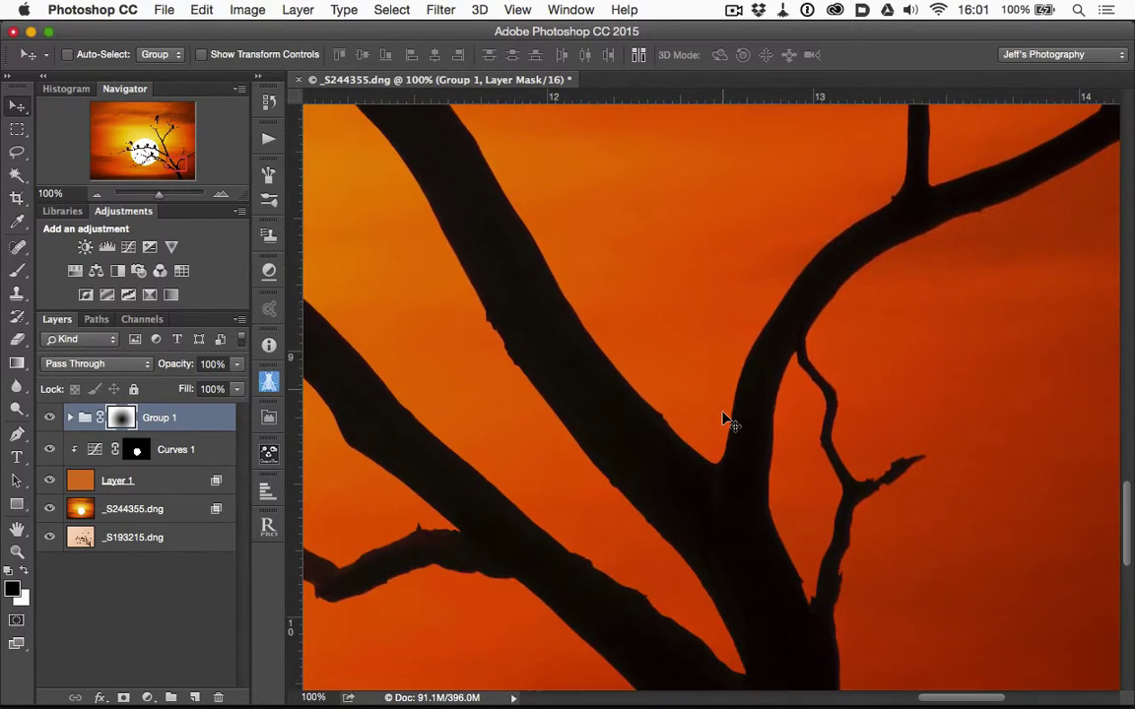
pyautogui.scroll(-7, 729, 421)
pyautogui.hscroll(-4, 729, 421)
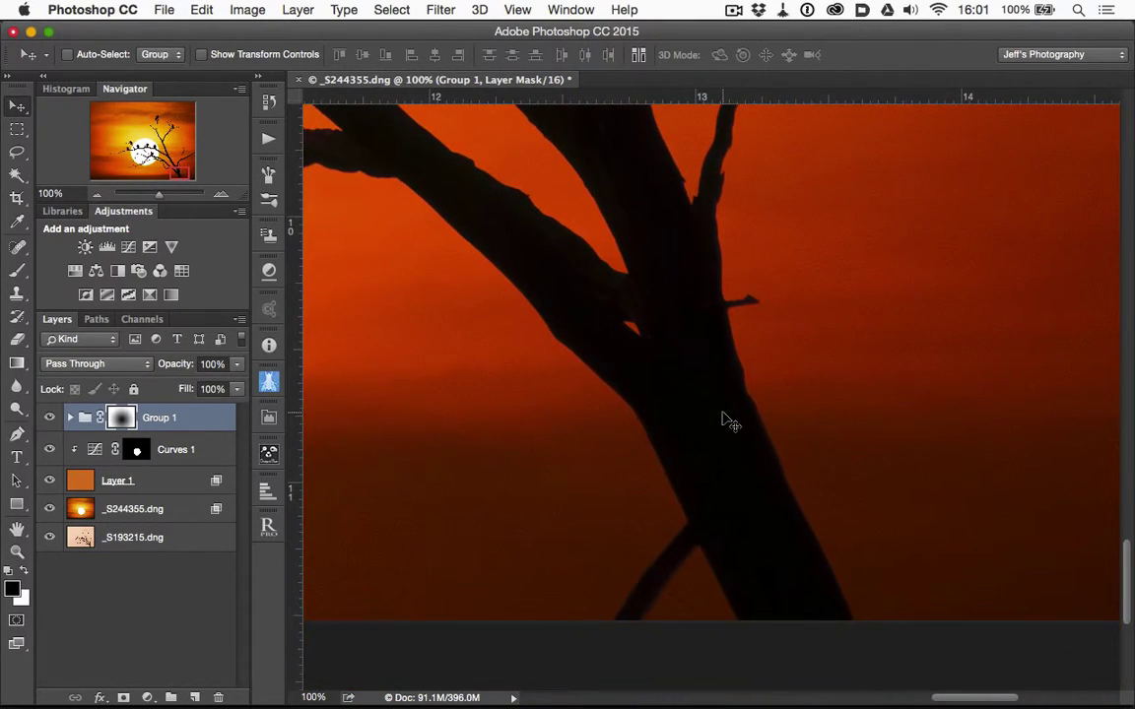
# Step: Examine the lower branches crossing the sun's edge and their thin tips at 100%, and view the whole image
pyautogui.scroll(14, 729, 421)
pyautogui.hscroll(-20, 729, 421)
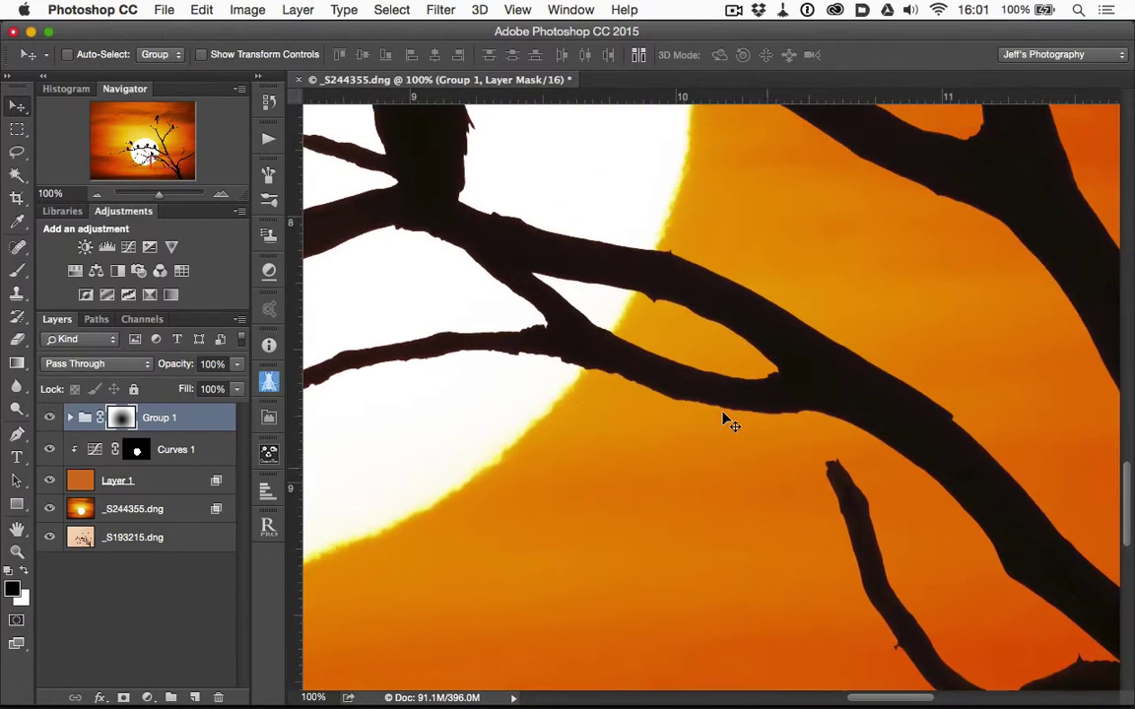
pyautogui.hscroll(-19, 729, 422)
pyautogui.scroll(-1, 729, 422)
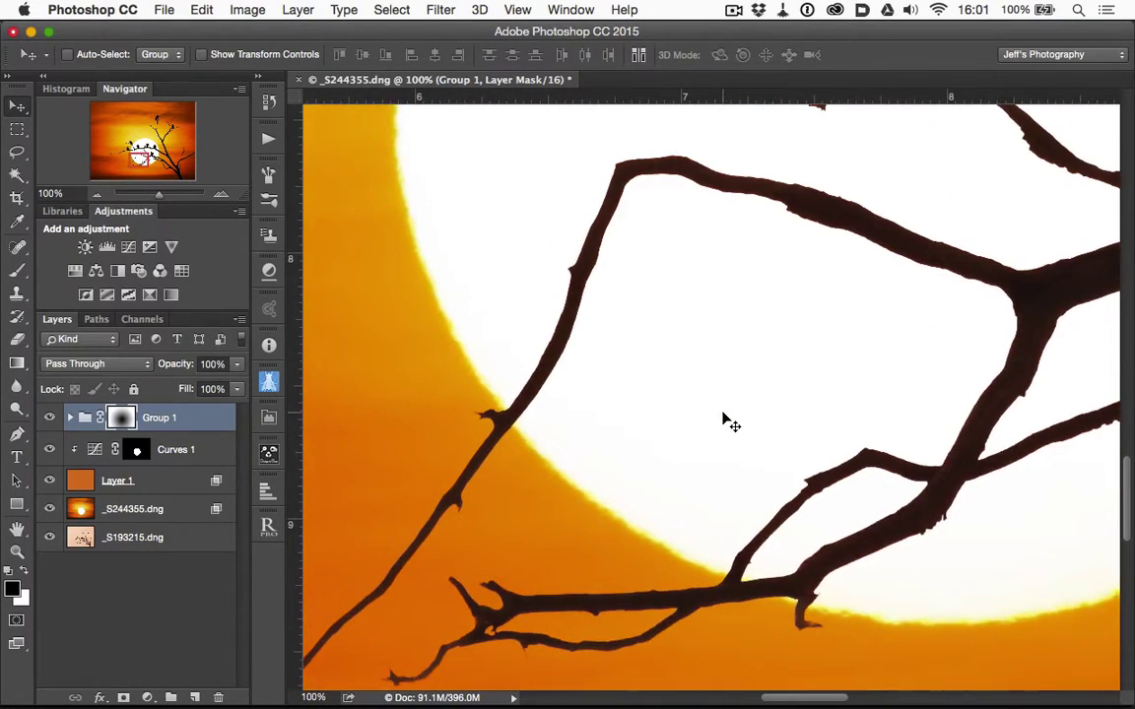
pyautogui.hscroll(-2, 729, 421)
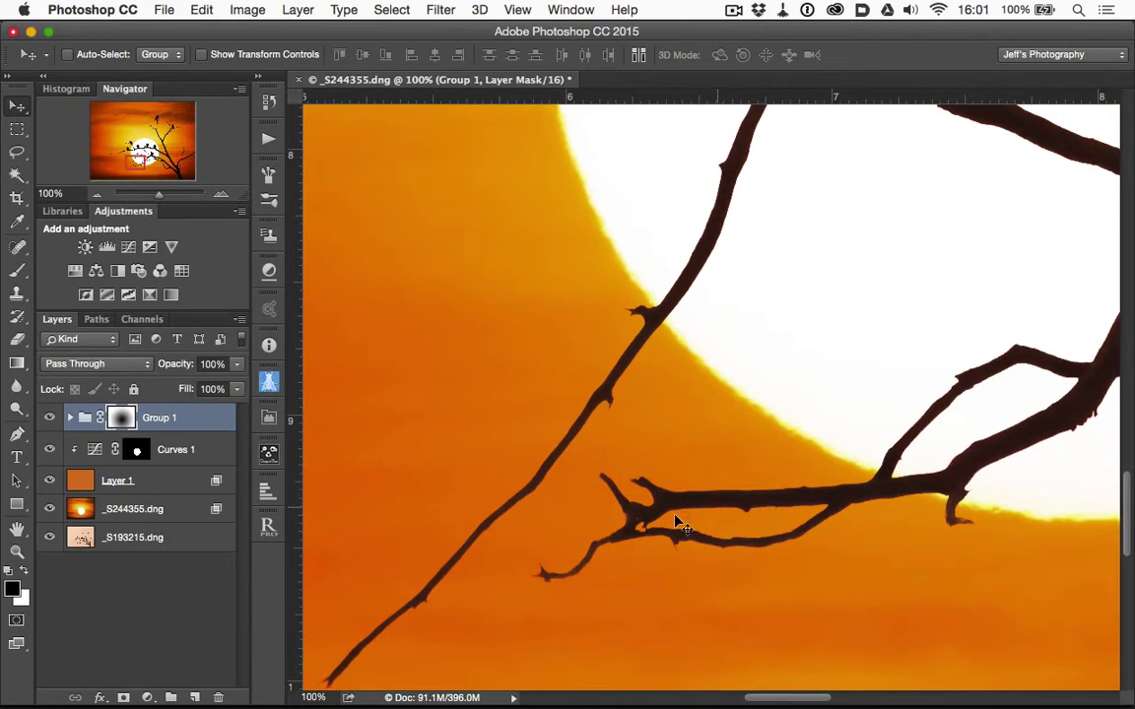
pyautogui.hscroll(-5, 630, 512)
pyautogui.scroll(-3, 630, 512)
pyautogui.hscroll(10, 632, 513)
pyautogui.scroll(5, 632, 512)
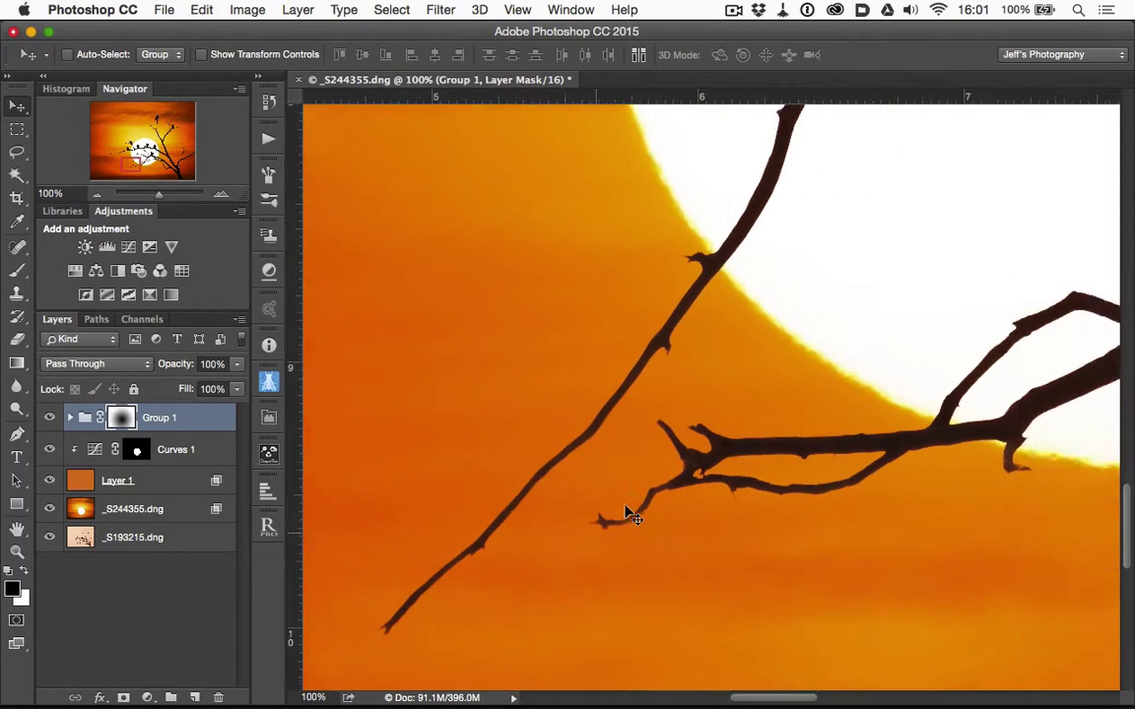
pyautogui.hscroll(2, 630, 512)
pyautogui.scroll(2, 630, 512)
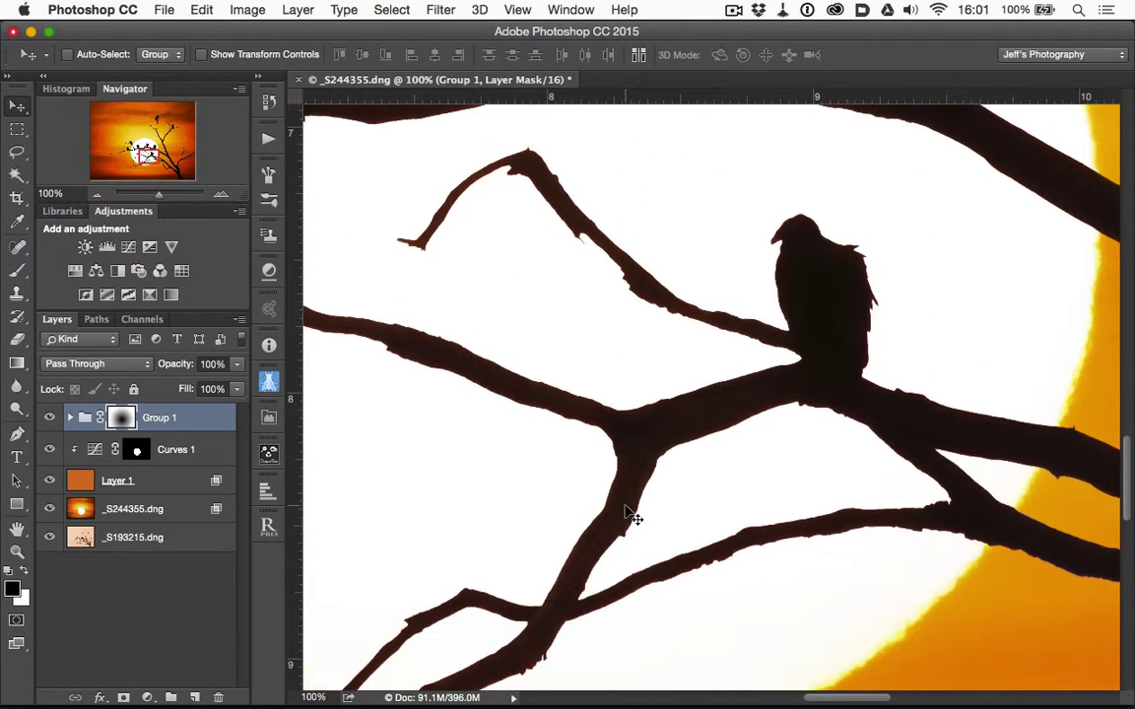
pyautogui.hscroll(4, 630, 513)
pyautogui.scroll(2, 630, 512)
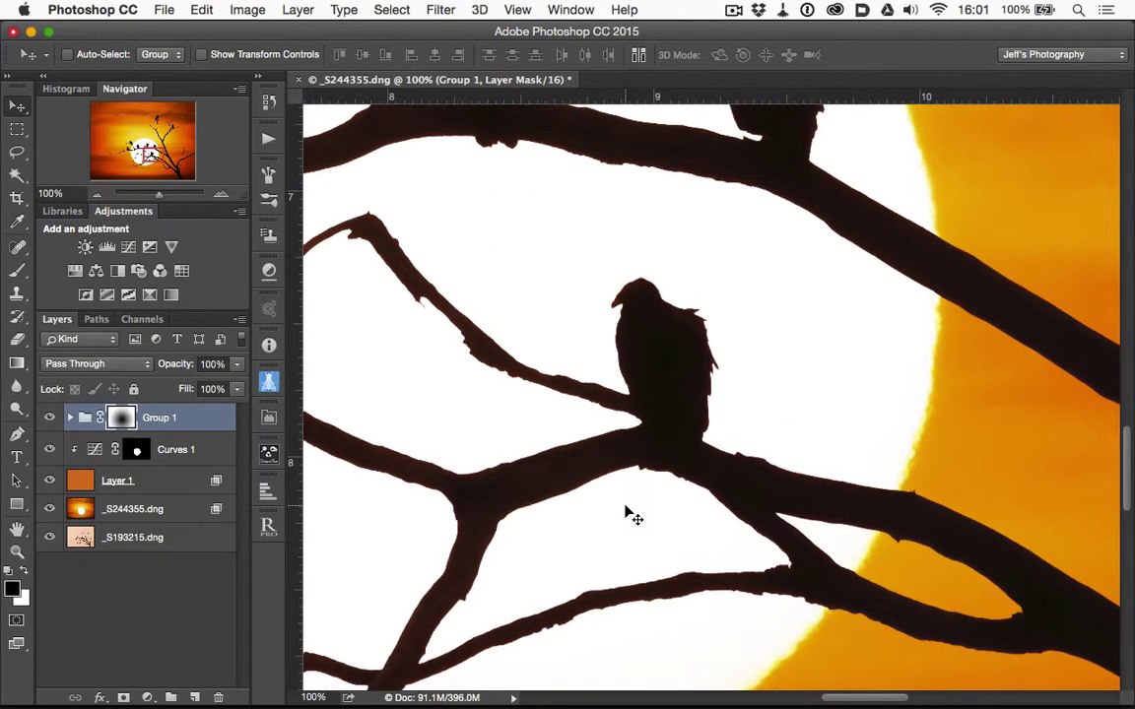
pyautogui.press('super+0')
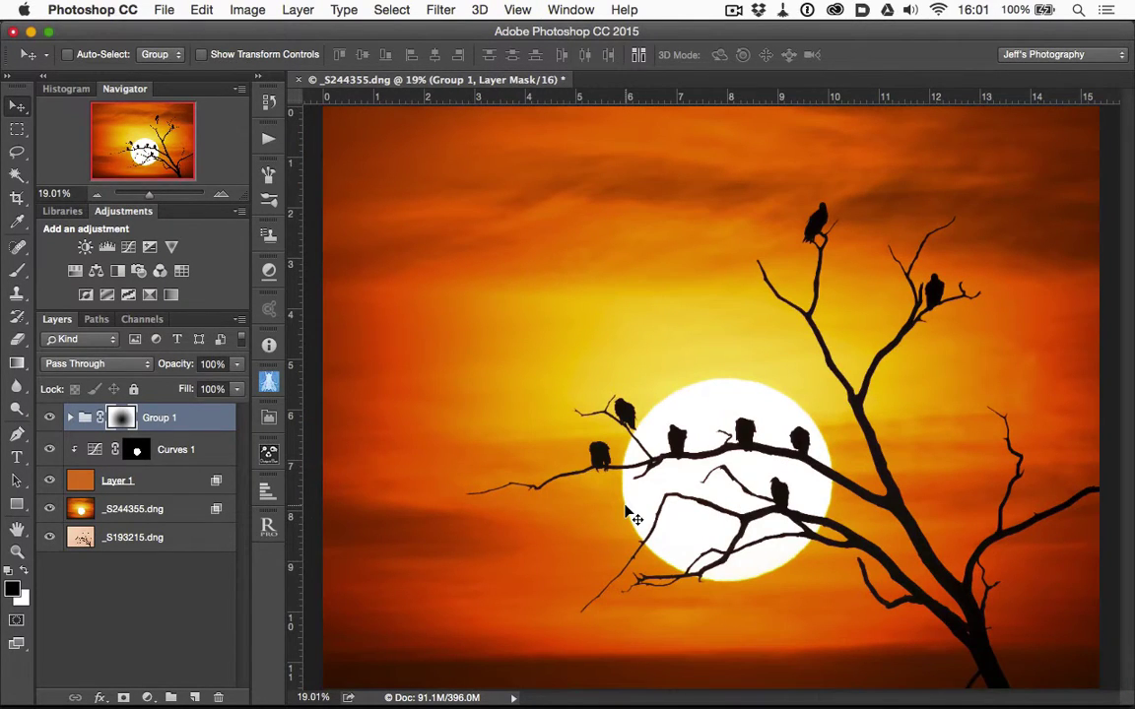